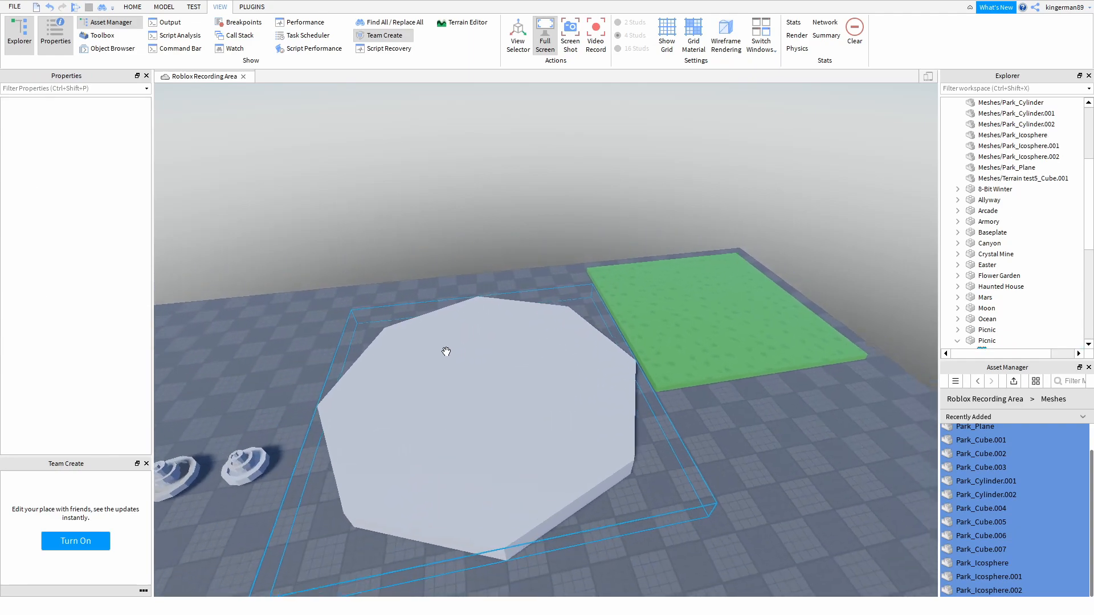
# Paste the copied texture onto the top of the grey octagonal terrain mesh.
pyautogui.hotkey('ctrl', 'v')
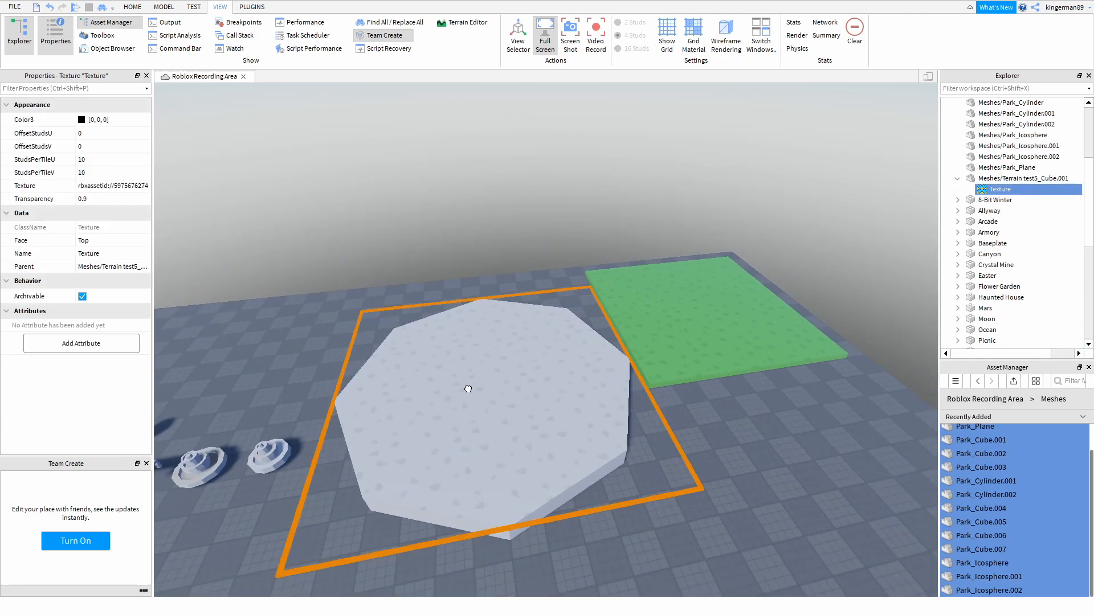
pyautogui.click(468, 390)
pyautogui.click(362, 202)
pyautogui.scroll(2, 363, 202)
# Colour the octagonal terrain mesh Shamrock and set its material to Smooth Plastic.
pyautogui.click(454, 407)
pyautogui.click(133, 7)
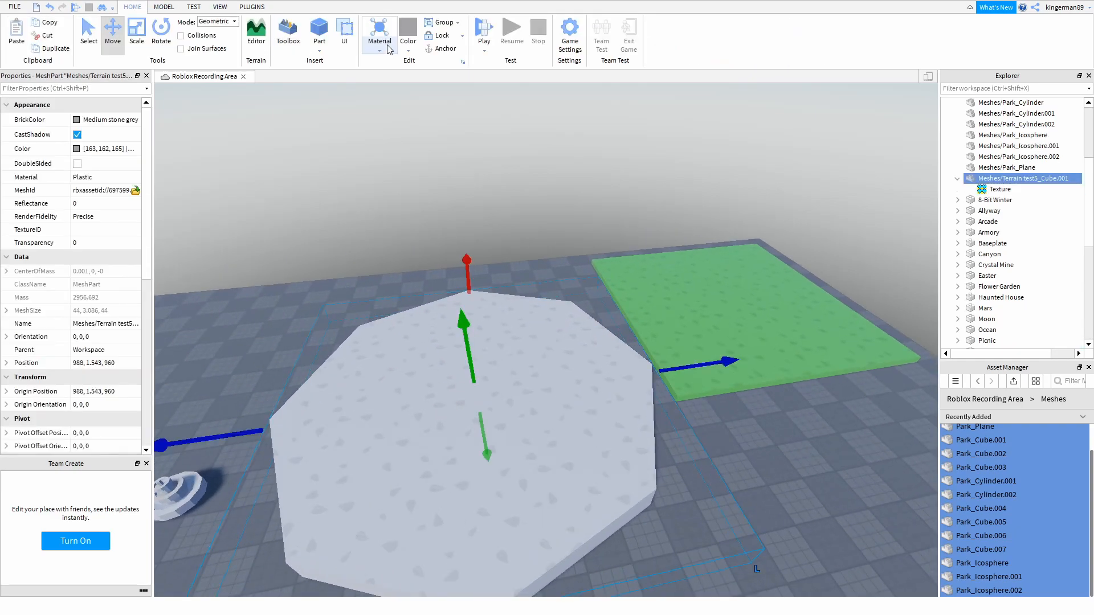
pyautogui.click(479, 90)
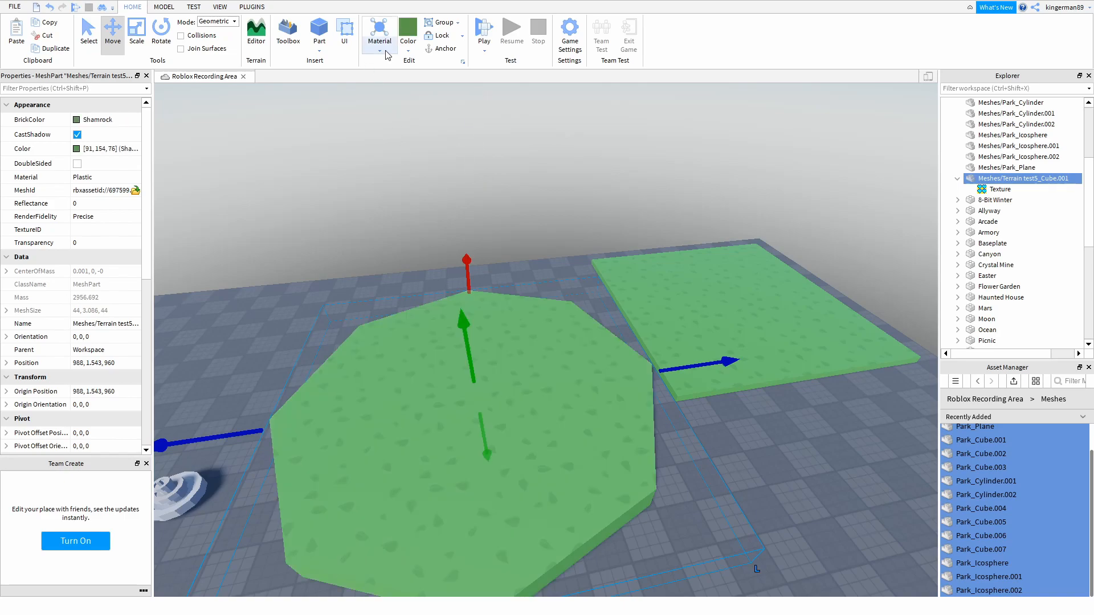
pyautogui.click(357, 268)
pyautogui.moveTo(358, 269); pyautogui.dragTo(412, 283, button='right')
pyautogui.scroll(-3, 412, 285)
pyautogui.click(511, 358)
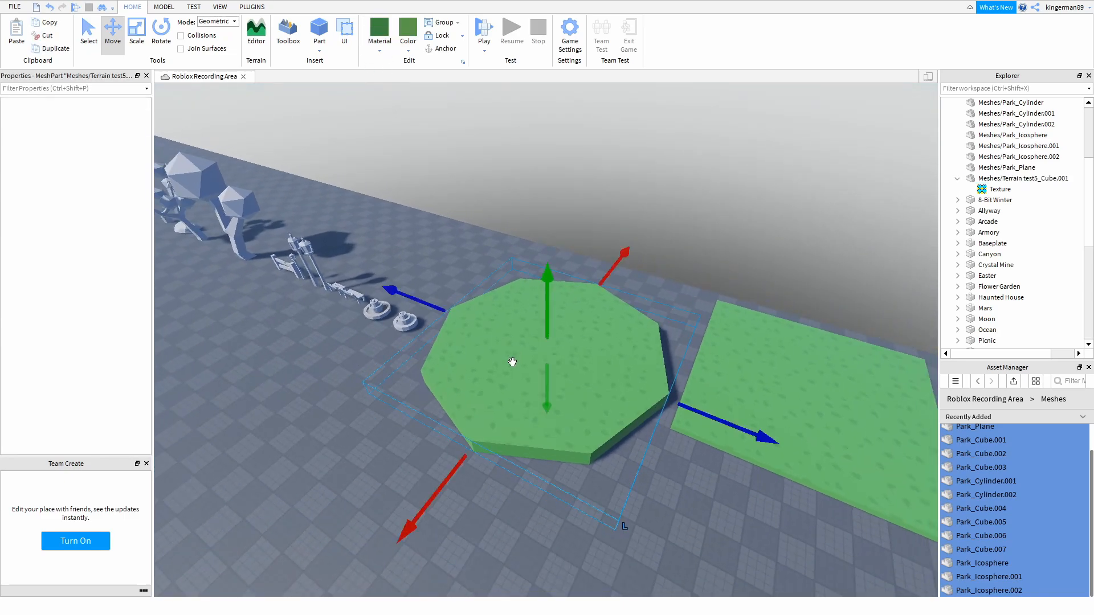
# Select all 15 grey park prop meshes and set their material to Smooth Plastic.
pyautogui.moveTo(512, 357); pyautogui.dragTo(370, 278, button='right')
pyautogui.click(370, 278)
pyautogui.moveTo(359, 258); pyautogui.dragTo(620, 75)
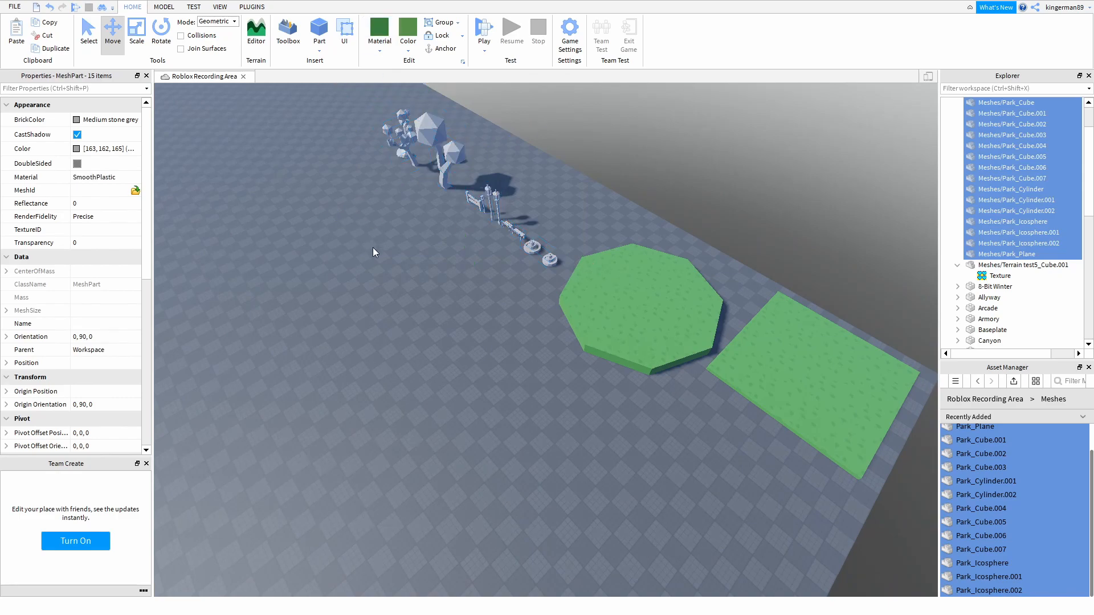
pyautogui.click(374, 253)
# Duplicate the green octagon, move the copy beside the original to about 956, 0.543, 971, slightly lower.
pyautogui.press('d')
pyautogui.click(569, 343)
pyautogui.hotkey('ctrl', 'd')
pyautogui.moveTo(473, 374); pyautogui.dragTo(346, 476)
pyautogui.click(518, 431)
pyautogui.moveTo(573, 470); pyautogui.dragTo(604, 503)
pyautogui.press('w')
pyautogui.moveTo(552, 468); pyautogui.dragTo(552, 467, button='right')
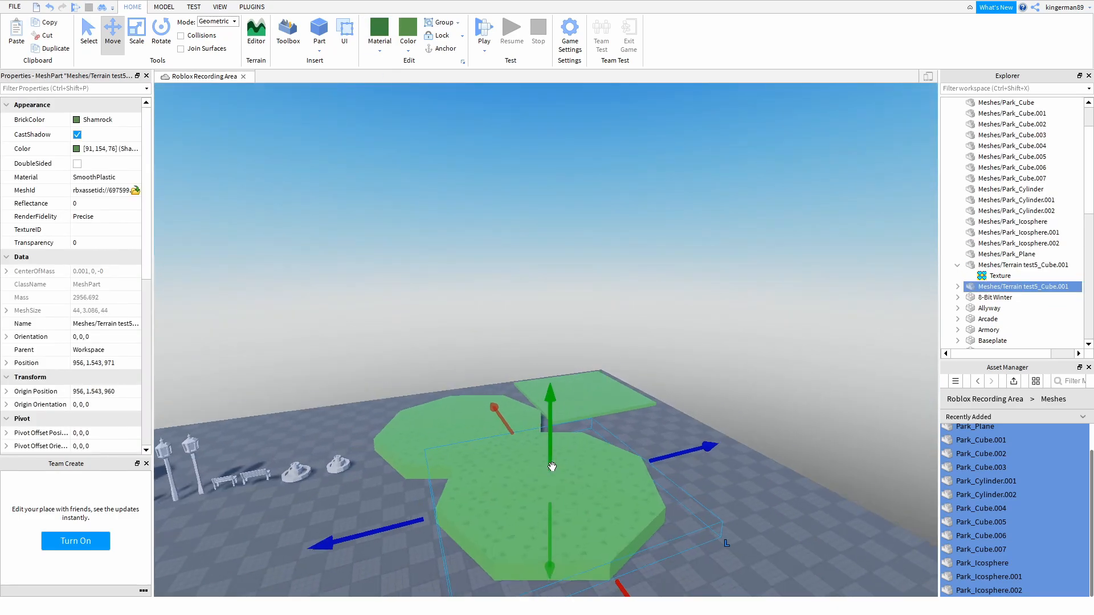
pyautogui.press('s')
pyautogui.moveTo(564, 421); pyautogui.dragTo(565, 429)
# Rotate the copied octagon to -20 degrees about its vertical axis and enlarge the two octagonal pieces.
pyautogui.hotkey('ctrl', '4')
pyautogui.moveTo(561, 537); pyautogui.dragTo(529, 530)
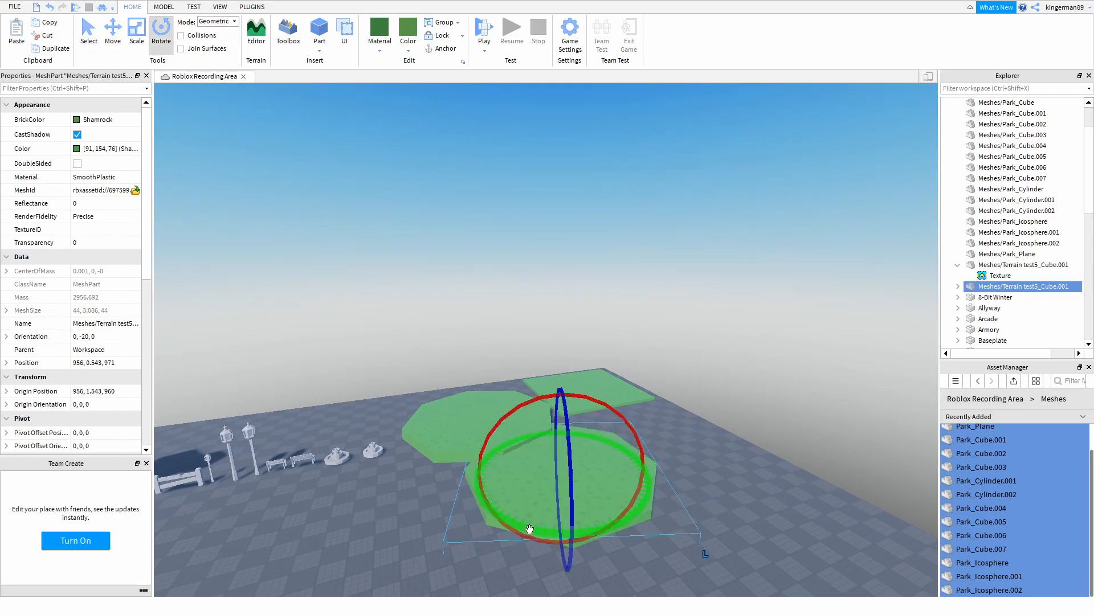
pyautogui.moveTo(577, 570); pyautogui.dragTo(580, 590)
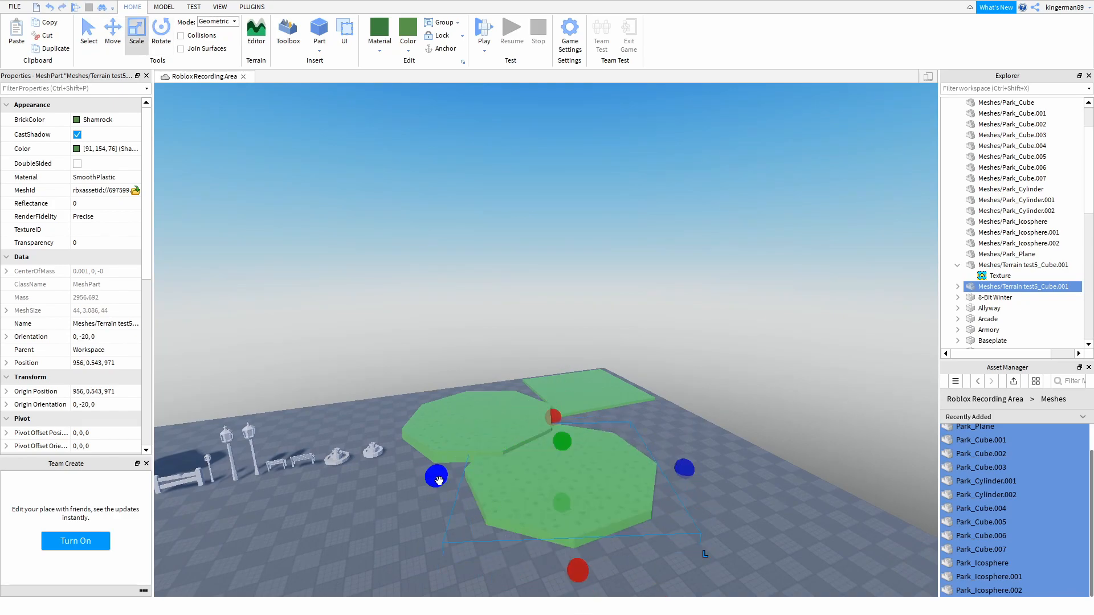
pyautogui.keyDown('shift'); pyautogui.moveTo(561, 441); pyautogui.dragTo(557, 400); pyautogui.keyUp('shift')
pyautogui.keyDown('shift'); pyautogui.click(480, 422); pyautogui.keyUp('shift')
pyautogui.moveTo(293, 505); pyautogui.dragTo(279, 509)
# Delete the flat green rectangle, duplicate an octagonal terrain piece and offset the copy from the others.
pyautogui.click(586, 376)
pyautogui.press('Delete')
pyautogui.click(534, 314)
pyautogui.hotkey('ctrl', 'd')
pyautogui.moveTo(415, 328); pyautogui.dragTo(371, 333)
pyautogui.hotkey('ctrl', '4')
pyautogui.hotkey('ctrl', '2')
pyautogui.moveTo(472, 295); pyautogui.dragTo(471, 302)
# Resize the octagonal terrain pieces and reposition them so they overlap as a stepped cluster.
pyautogui.click(566, 337)
pyautogui.hotkey('ctrl', '3')
pyautogui.moveTo(498, 491); pyautogui.dragTo(761, 315)
pyautogui.hotkey('ctrl', '2')
pyautogui.moveTo(490, 459); pyautogui.dragTo(521, 442)
pyautogui.moveTo(171, 427); pyautogui.dragTo(479, 296)
pyautogui.moveTo(476, 346); pyautogui.dragTo(489, 344)
# Duplicate the large front octagon as a base piece beneath it and delete the copy's texture.
pyautogui.click(549, 322)
pyautogui.hotkey('ctrl', '3')
pyautogui.moveTo(549, 322)
pyautogui.mouseDown(button='right')
pyautogui.moveTo(480, 369)
pyautogui.moveTo(546, 317)
pyautogui.mouseUp(button='right')
pyautogui.hotkey('ctrl', '2')
pyautogui.hotkey('ctrl', 'd')
pyautogui.scroll(4, 544, 342)
pyautogui.click(551, 408)
pyautogui.moveTo(539, 392); pyautogui.dragTo(536, 353)
pyautogui.click(553, 401)
pyautogui.press('Delete')
pyautogui.click(554, 397)
pyautogui.scroll(-2, 535, 353)
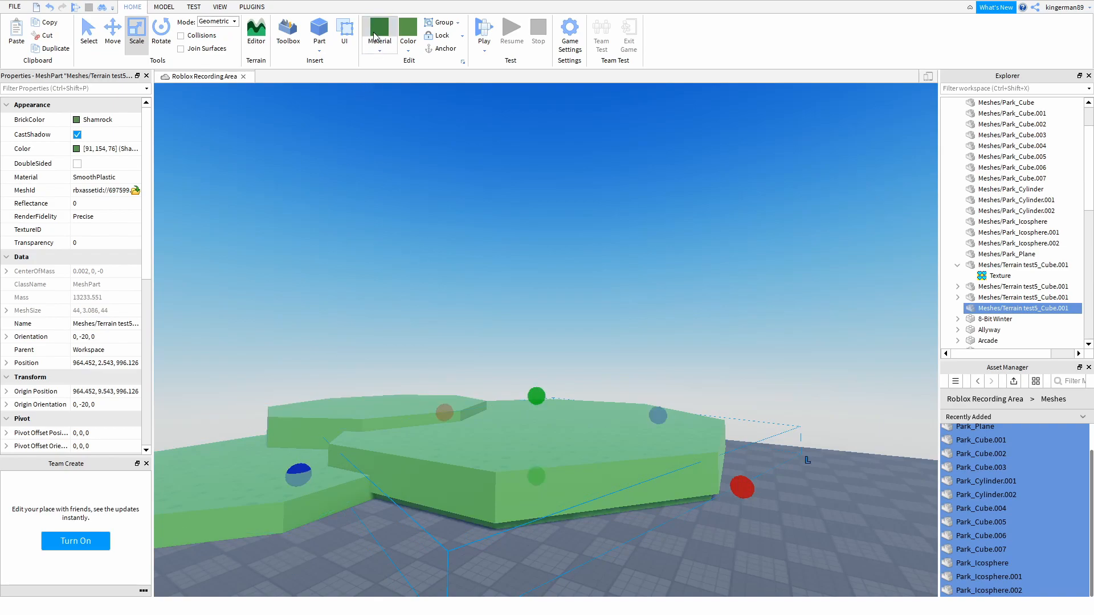
# Select all four terrain pieces and raise them together above the floor.
pyautogui.moveTo(399, 137); pyautogui.dragTo(409, 181, button='right')
pyautogui.scroll(2, 455, 296)
pyautogui.scroll(-4, 476, 347)
pyautogui.moveTo(237, 464); pyautogui.dragTo(512, 247)
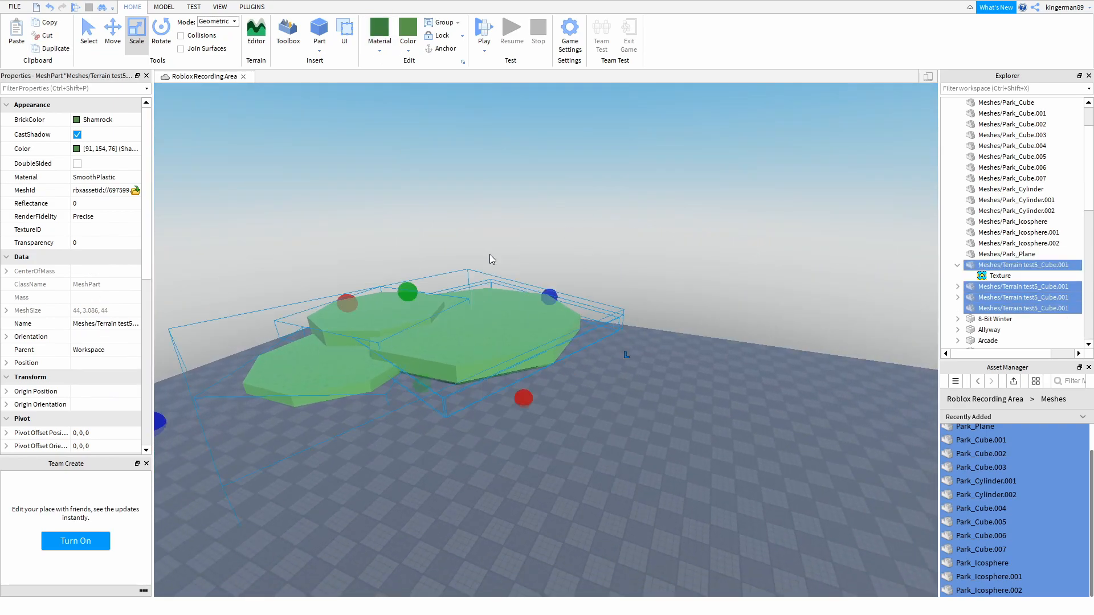
pyautogui.hotkey('ctrl', '2')
pyautogui.moveTo(398, 228); pyautogui.dragTo(388, 136)
# Stretch the base piece under the large octagon down towards the floor.
pyautogui.click(444, 319)
pyautogui.scroll(4, 442, 322)
pyautogui.moveTo(441, 327); pyautogui.dragTo(437, 296, button='right')
pyautogui.click(435, 342)
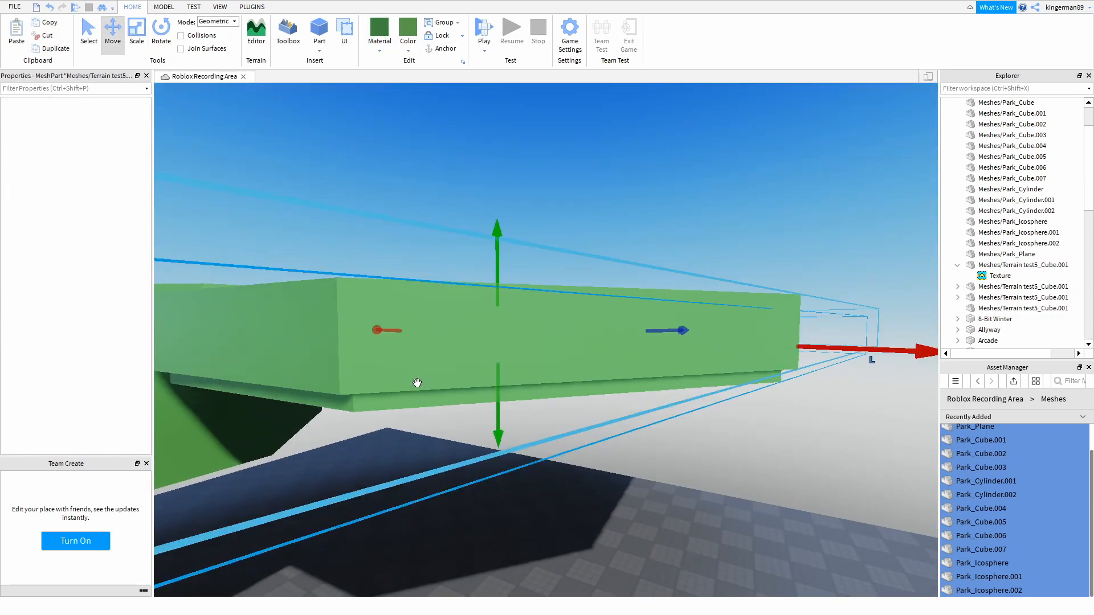
pyautogui.scroll(-2, 445, 405)
pyautogui.hotkey('ctrl', '4')
pyautogui.moveTo(502, 376); pyautogui.dragTo(494, 426)
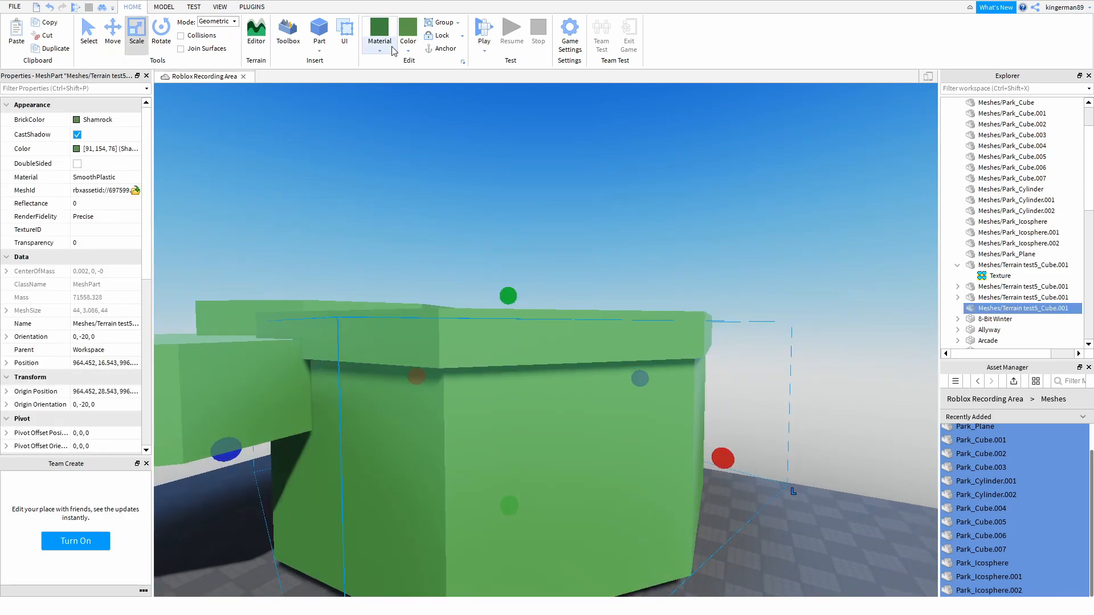
# Colour the stretched base piece Dark taupe.
pyautogui.click(520, 236)
pyautogui.click(412, 209)
pyautogui.moveTo(411, 200); pyautogui.dragTo(410, 213, button='right')
pyautogui.press('s')
pyautogui.press('a')
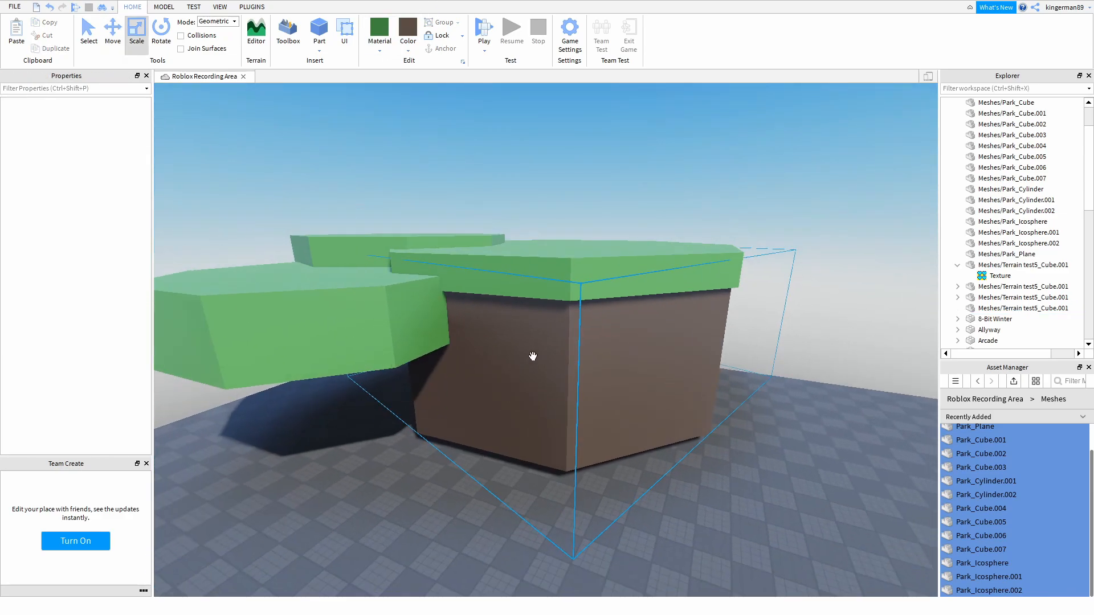
# Duplicate the smaller octagon beside the brown base and stretch the copy downward as its own base.
pyautogui.click(386, 306)
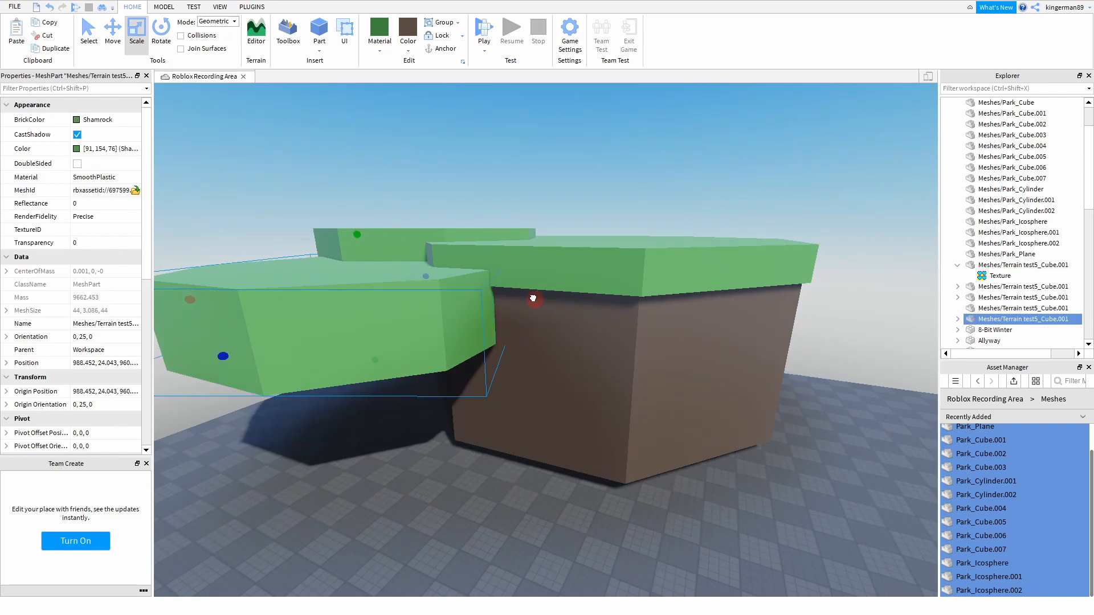
pyautogui.moveTo(356, 214); pyautogui.dragTo(360, 249)
pyautogui.hotkey('ctrl', '3')
pyautogui.press('s')
pyautogui.moveTo(376, 385); pyautogui.dragTo(382, 463)
pyautogui.moveTo(380, 277)
pyautogui.mouseDown()
pyautogui.moveTo(392, 354)
pyautogui.moveTo(379, 268)
pyautogui.mouseUp()
# Delete the new base piece's texture and colour the piece Dark taupe.
pyautogui.click(411, 409)
pyautogui.press('Delete')
pyautogui.click(411, 406)
pyautogui.click(407, 32)
pyautogui.click(368, 185)
pyautogui.moveTo(366, 193); pyautogui.dragTo(367, 196, button='right')
pyautogui.press('s')
pyautogui.press('w')
# Extend the large brown base down to meet the floor.
pyautogui.click(607, 363)
pyautogui.moveTo(620, 360); pyautogui.dragTo(623, 367)
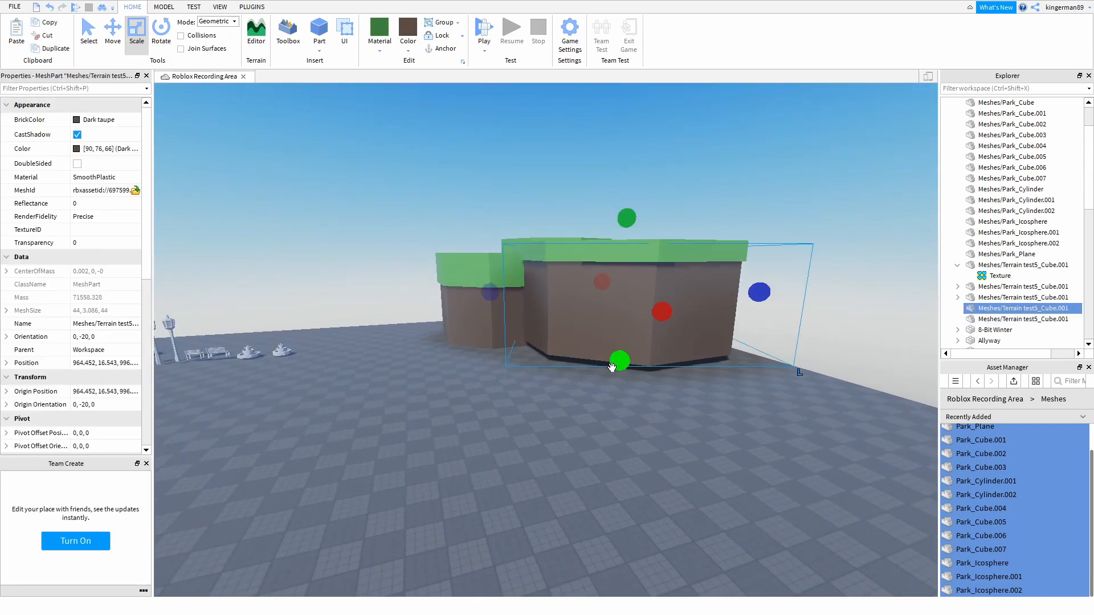
pyautogui.click(527, 371)
pyautogui.press('w')
pyautogui.moveTo(528, 371); pyautogui.dragTo(521, 367, button='right')
pyautogui.press('s')
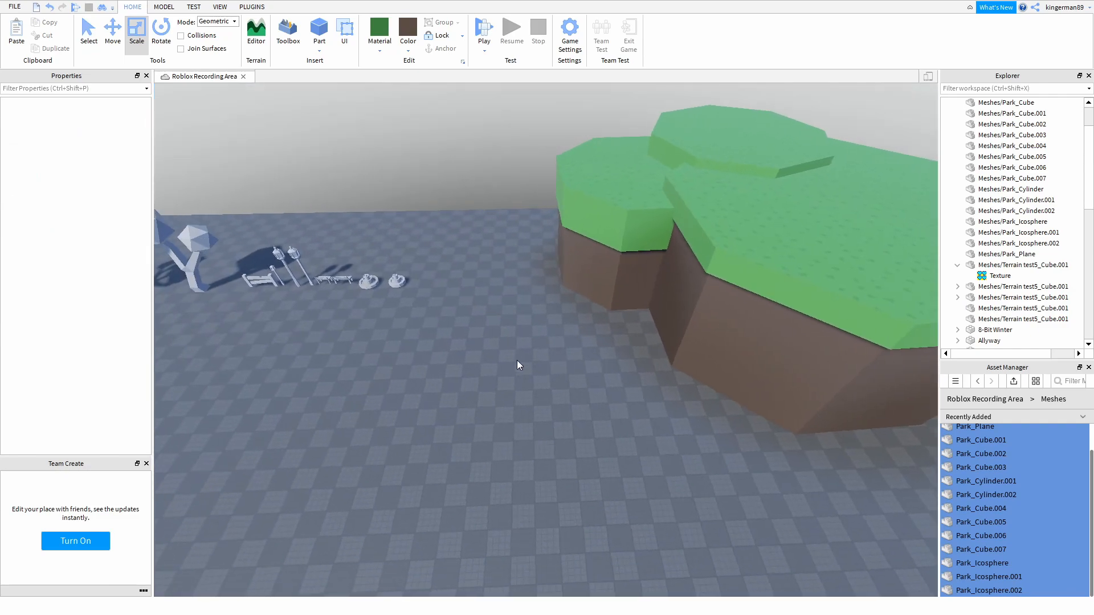
# Insert a block part on the floor in front of the terrain and scale it into a small upright block.
pyautogui.press('w')
pyautogui.click(317, 36)
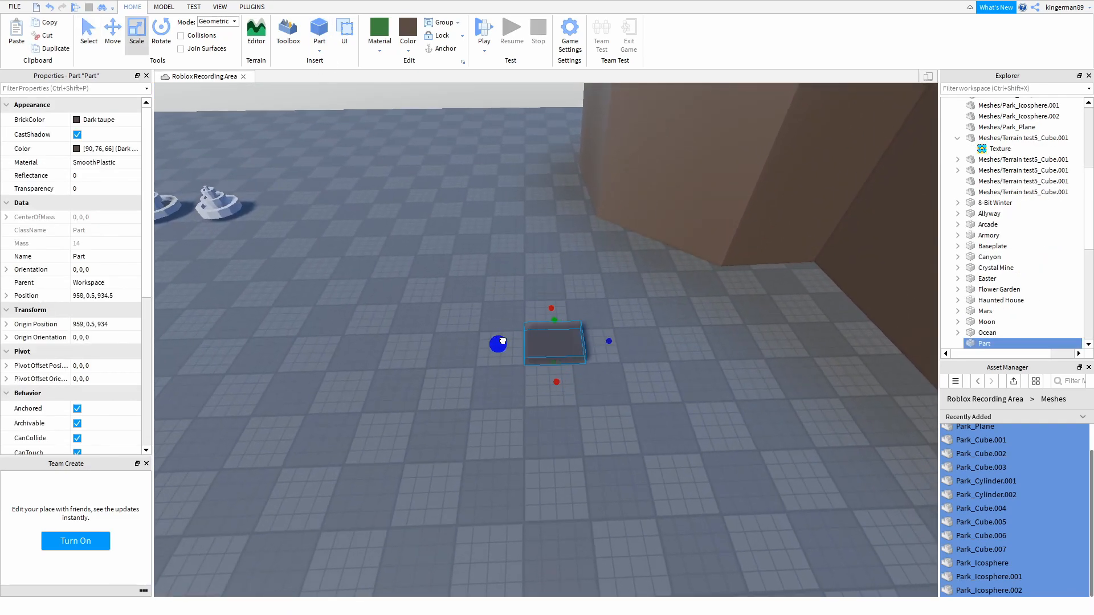
pyautogui.click(470, 295)
pyautogui.press('w')
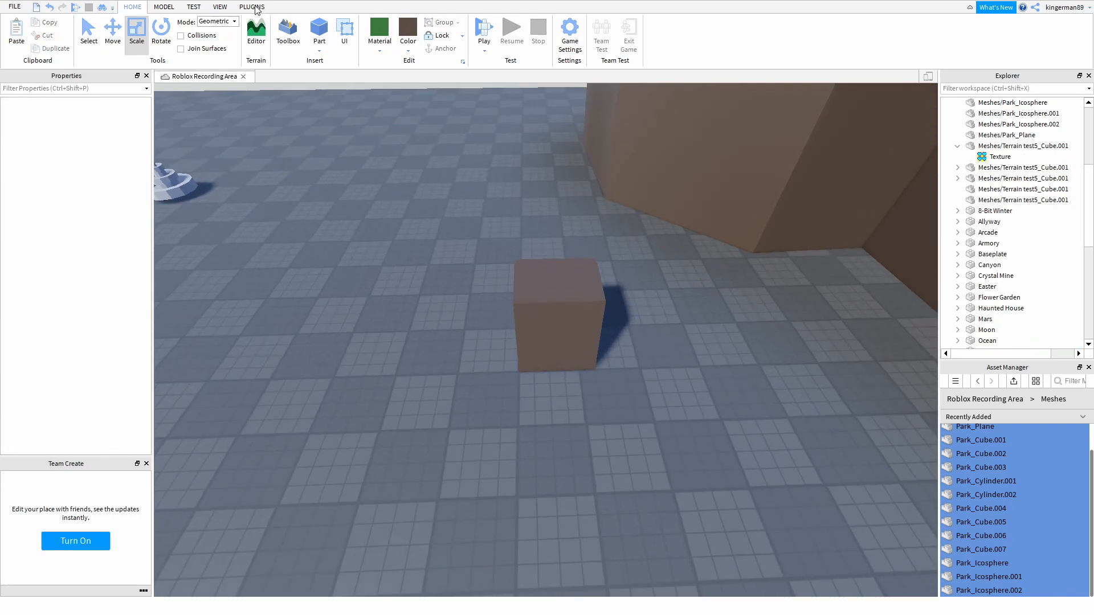
# Launch the Buildv4 plugin and activate its tool for placing new blocks off a block's side.
pyautogui.click(254, 7)
pyautogui.press('a')
pyautogui.moveTo(360, 190); pyautogui.dragTo(418, 129, button='right')
pyautogui.press('a')
pyautogui.press('s')
pyautogui.press('w')
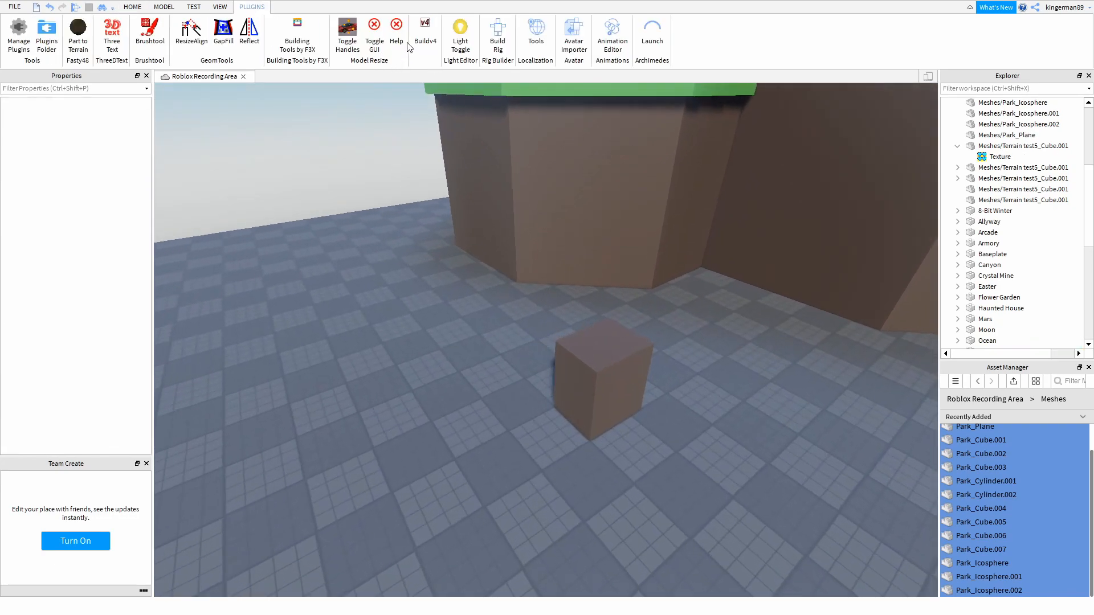
pyautogui.click(395, 83)
pyautogui.press('a')
pyautogui.click(371, 298)
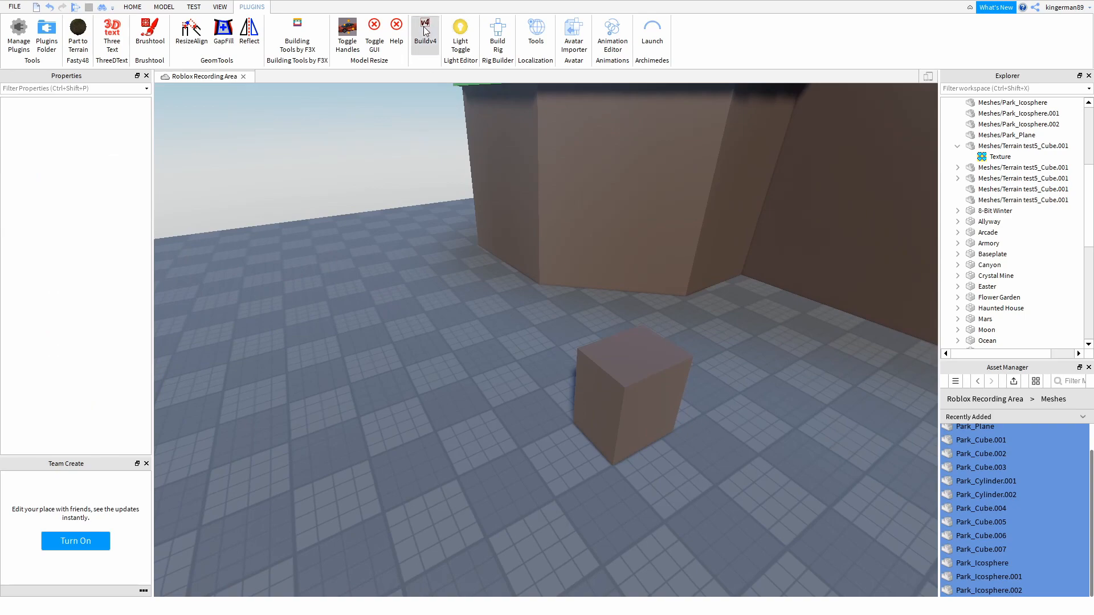
pyautogui.click(425, 30)
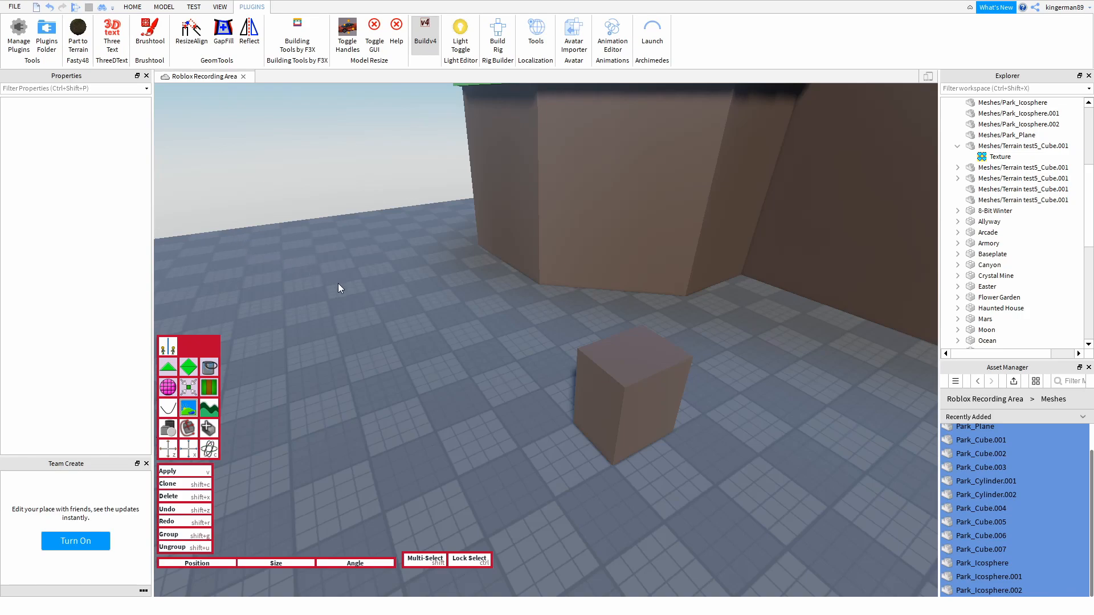
pyautogui.moveTo(330, 300); pyautogui.dragTo(342, 310, button='right')
pyautogui.press('w')
pyautogui.click(192, 365)
pyautogui.press('s')
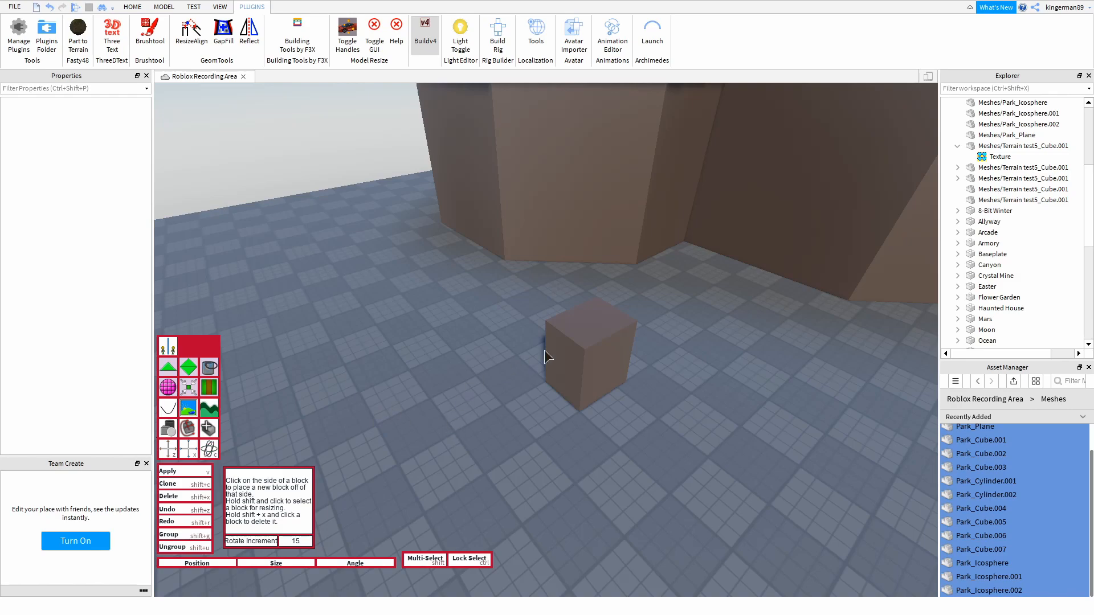
# Try placing rotated blocks off the side of the small brown block.
pyautogui.click(552, 370)
pyautogui.moveTo(424, 424); pyautogui.dragTo(428, 390)
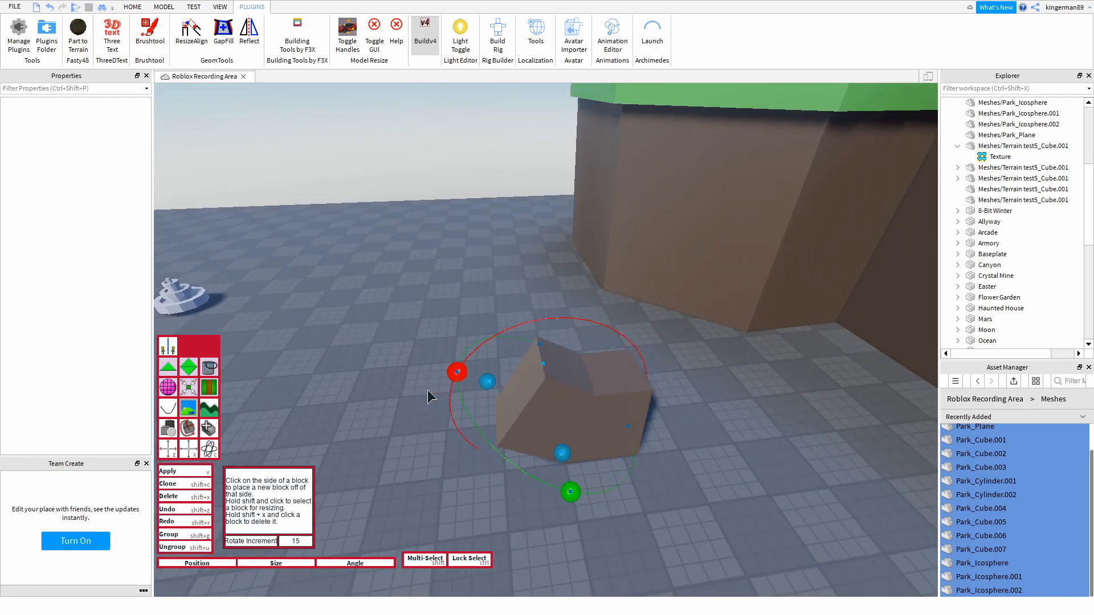
pyautogui.press('a')
pyautogui.click(625, 395)
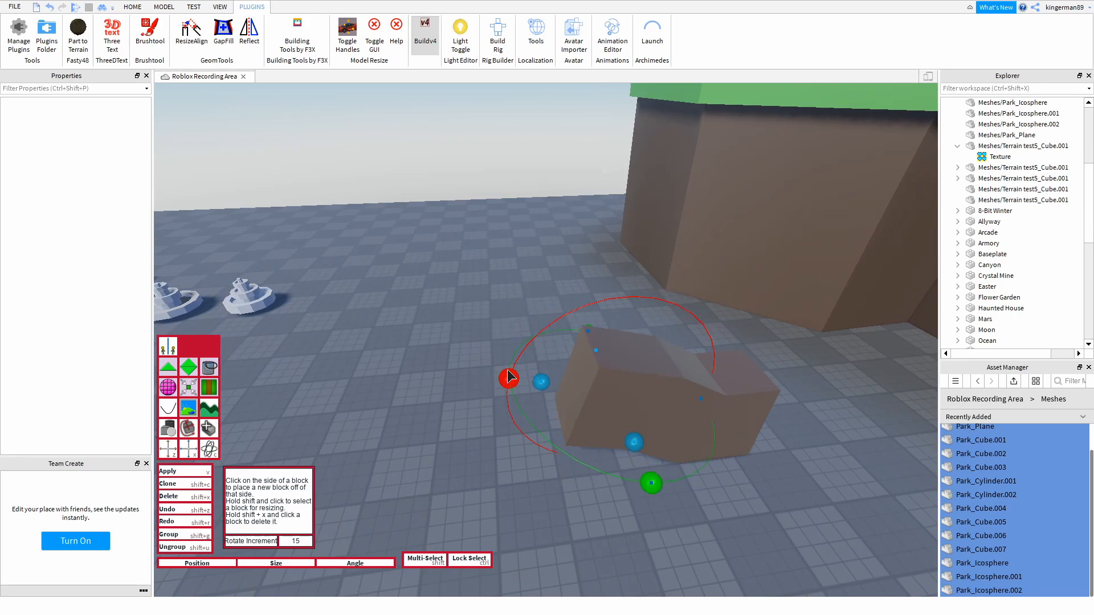
pyautogui.click(577, 388)
pyautogui.press('s')
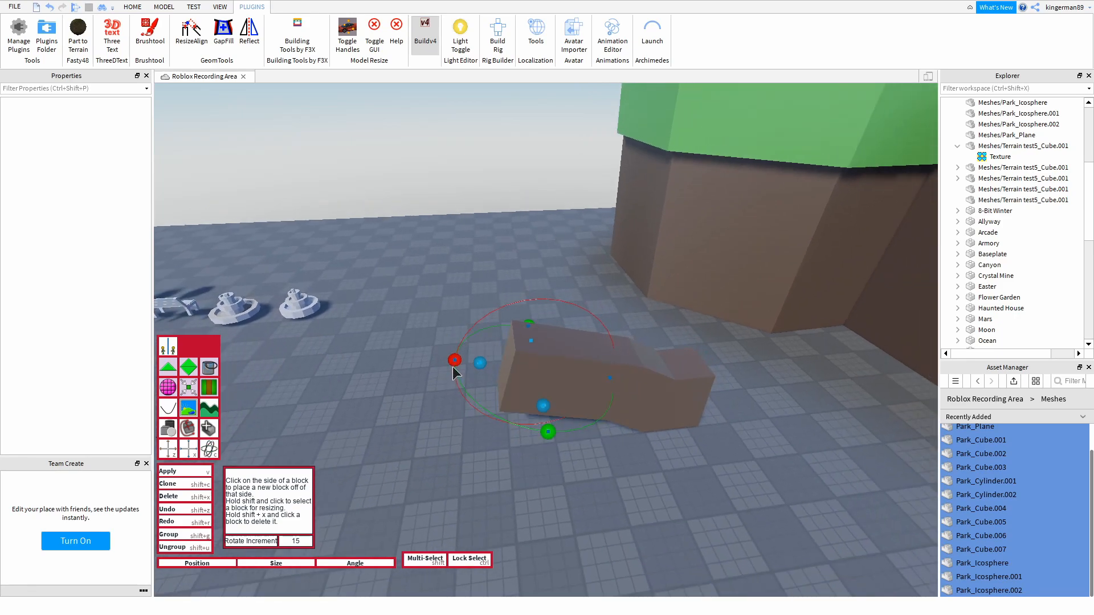
pyautogui.moveTo(453, 363); pyautogui.dragTo(452, 376)
# Leave the block-placing tool and delete the two trial blocks attached to the small brown block.
pyautogui.press('w')
pyautogui.moveTo(451, 379); pyautogui.dragTo(485, 433, button='right')
pyautogui.press('s')
pyautogui.hotkey('ctrl', '1')
pyautogui.press('s')
pyautogui.click(537, 381)
pyautogui.press('Delete')
pyautogui.click(585, 372)
pyautogui.press('Delete')
# Resize the remaining brown block and add an angled block off its side with Buildv4.
pyautogui.click(612, 377)
pyautogui.hotkey('ctrl', '3')
pyautogui.moveTo(586, 364); pyautogui.dragTo(557, 350)
pyautogui.click(517, 394)
pyautogui.press('a')
pyautogui.click(425, 41)
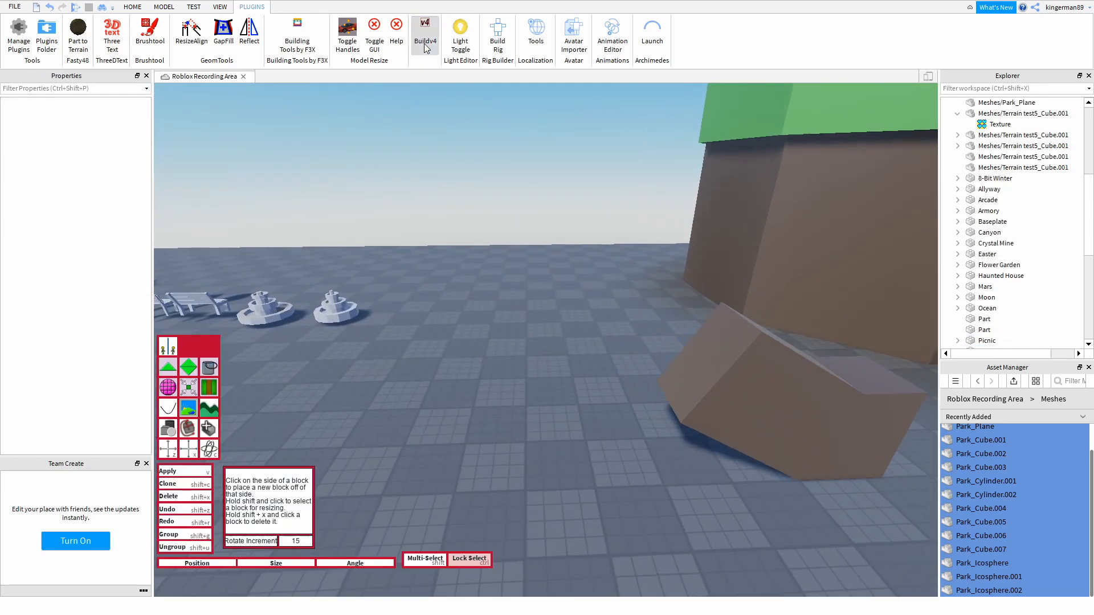
# Add further angled blocks off the end to form a four-piece curved arch half.
pyautogui.click(679, 383)
pyautogui.press('s')
pyautogui.moveTo(518, 280); pyautogui.dragTo(481, 313)
pyautogui.press('a')
pyautogui.hotkey('ctrl', '1')
pyautogui.press('s')
pyautogui.press('d')
# Duplicate the four-piece curve, rotate the copy 180 degrees and move it opposite the original with a gap between them.
pyautogui.moveTo(444, 499); pyautogui.dragTo(657, 334)
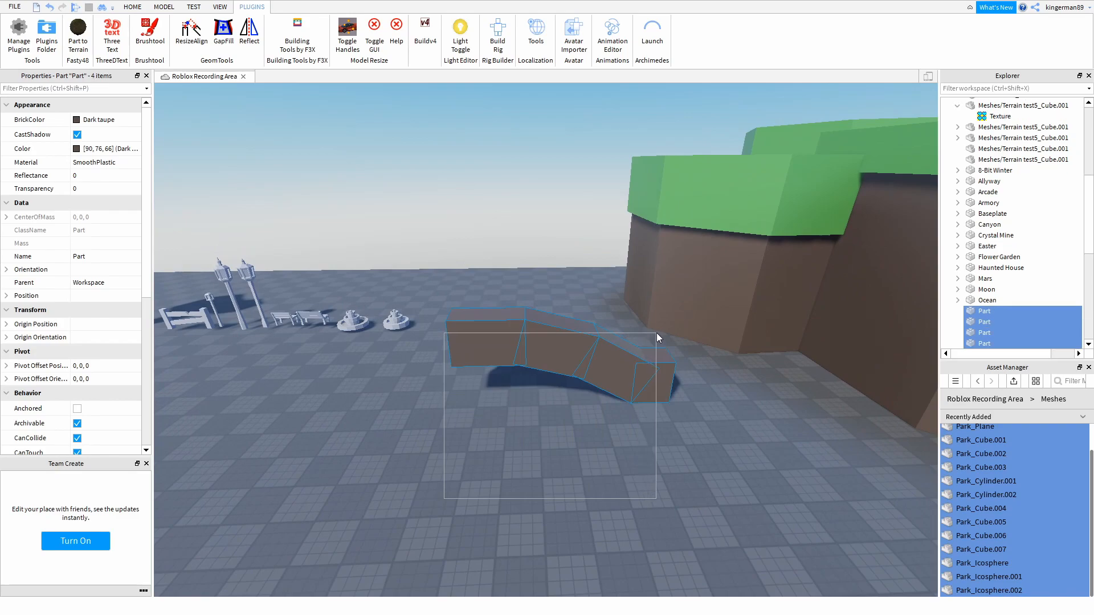
pyautogui.hotkey('ctrl', 'd')
pyautogui.hotkey('ctrl', 'r')
pyautogui.hotkey('ctrl', 'r')
pyautogui.press('w')
pyautogui.press('a')
pyautogui.press('a')
pyautogui.moveTo(545, 412); pyautogui.dragTo(483, 427)
pyautogui.press('a')
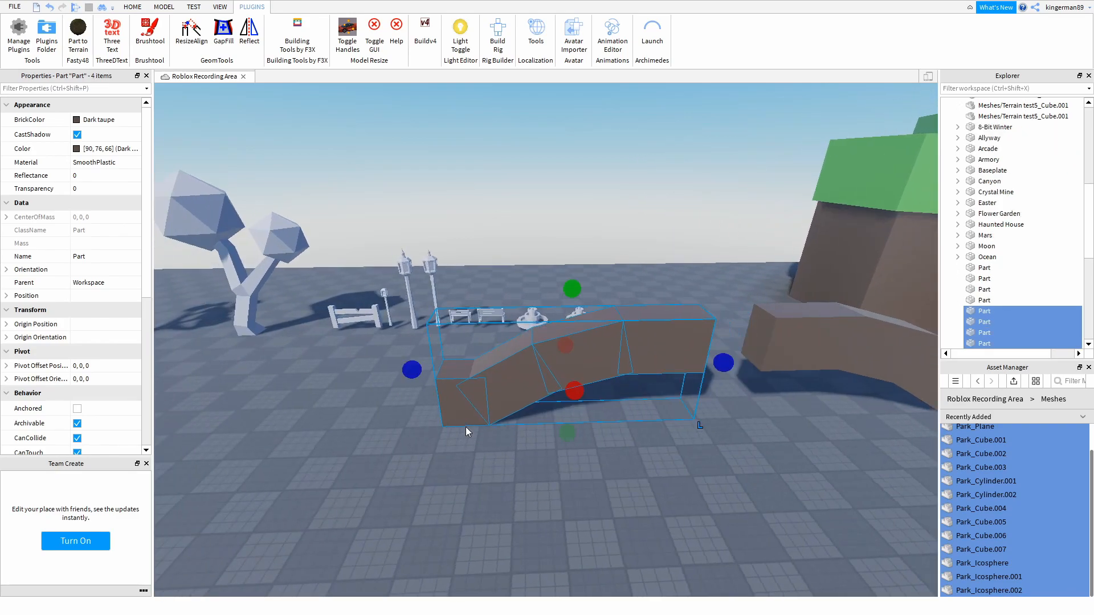
# Join the facing ends of the two curved arch halves across the gap with ResizeAlign using OuterTouch.
pyautogui.press('d')
pyautogui.press('w')
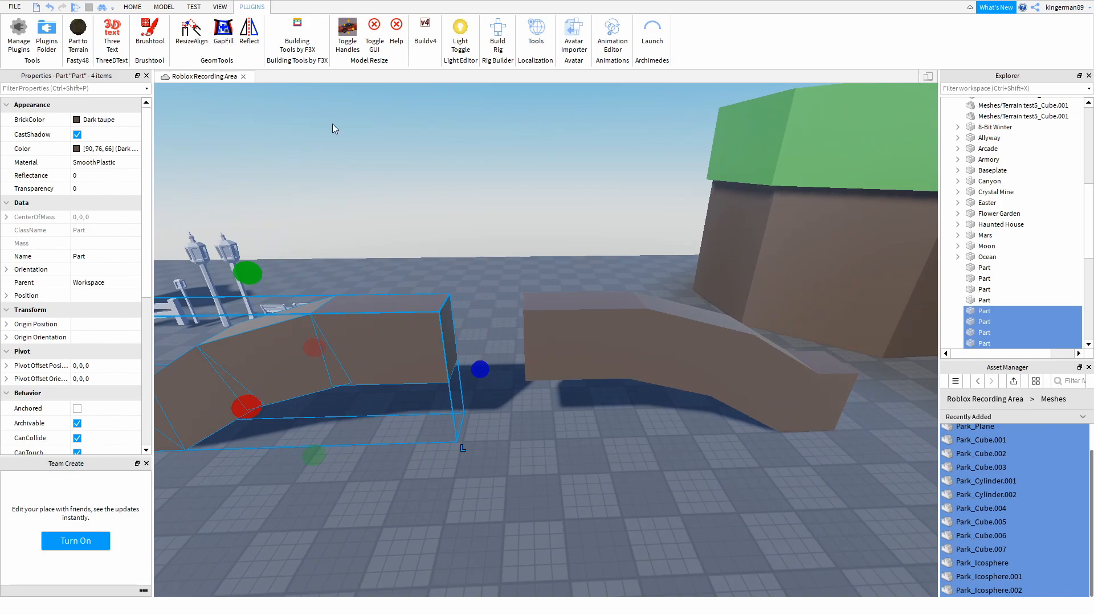
pyautogui.press('w')
pyautogui.moveTo(425, 176); pyautogui.dragTo(425, 210, button='right')
pyautogui.press('s')
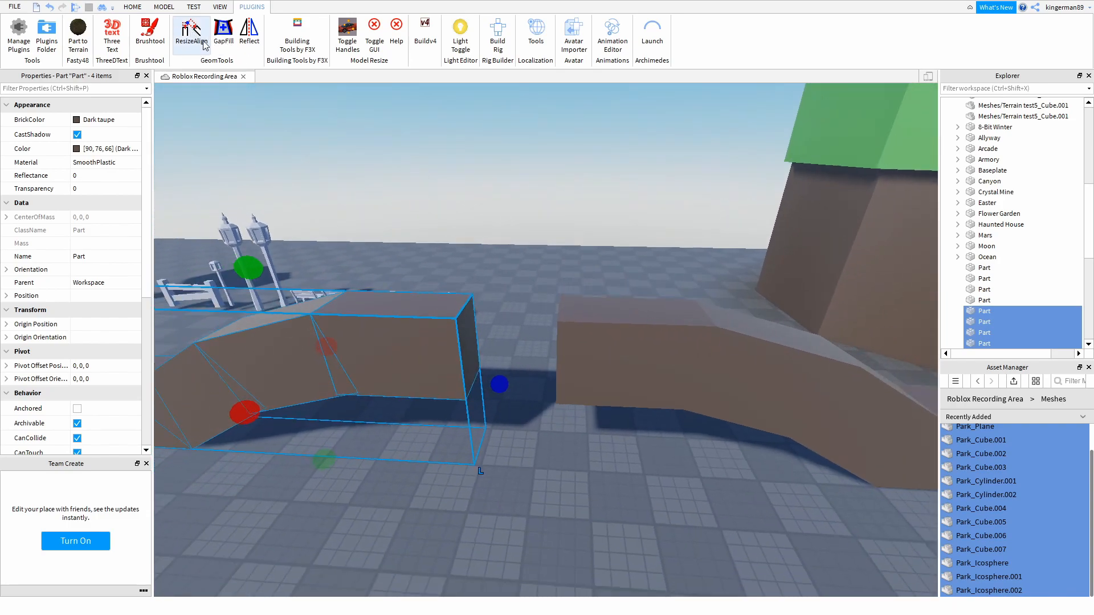
pyautogui.click(344, 151)
pyautogui.click(192, 35)
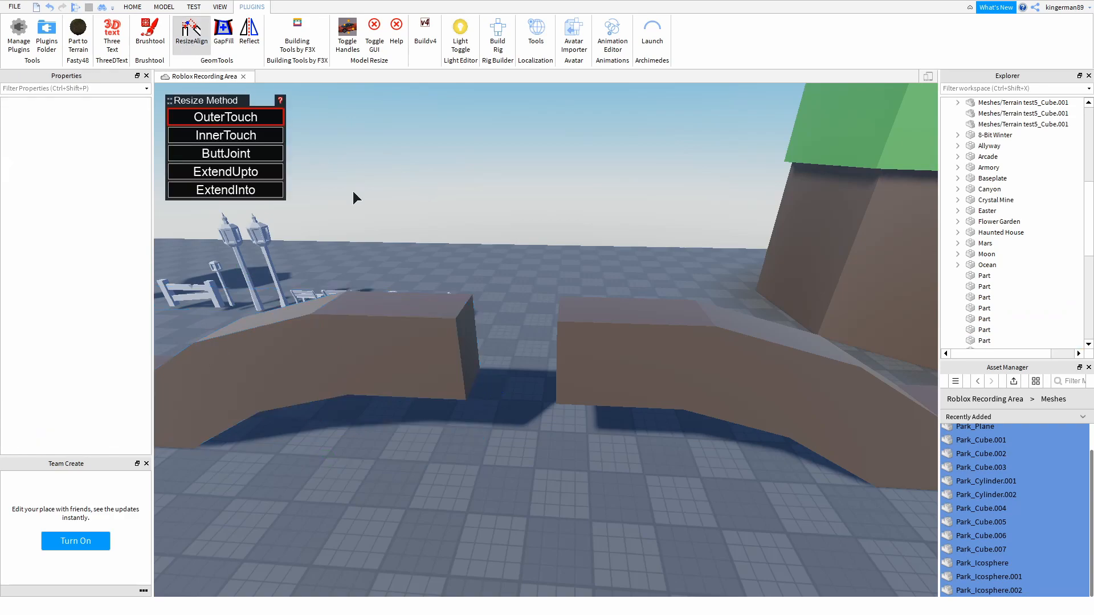
pyautogui.click(465, 337)
pyautogui.press('a')
pyautogui.moveTo(466, 339); pyautogui.dragTo(494, 336, button='right')
pyautogui.click(427, 360)
pyautogui.press('s')
pyautogui.moveTo(432, 361); pyautogui.dragTo(473, 333, button='right')
# Delete one of the two middle arch blocks and stretch the remaining one across to meet the opposite half.
pyautogui.click(469, 353)
pyautogui.press('Delete')
pyautogui.click(475, 332)
pyautogui.press('d')
pyautogui.moveTo(533, 322); pyautogui.dragTo(608, 302)
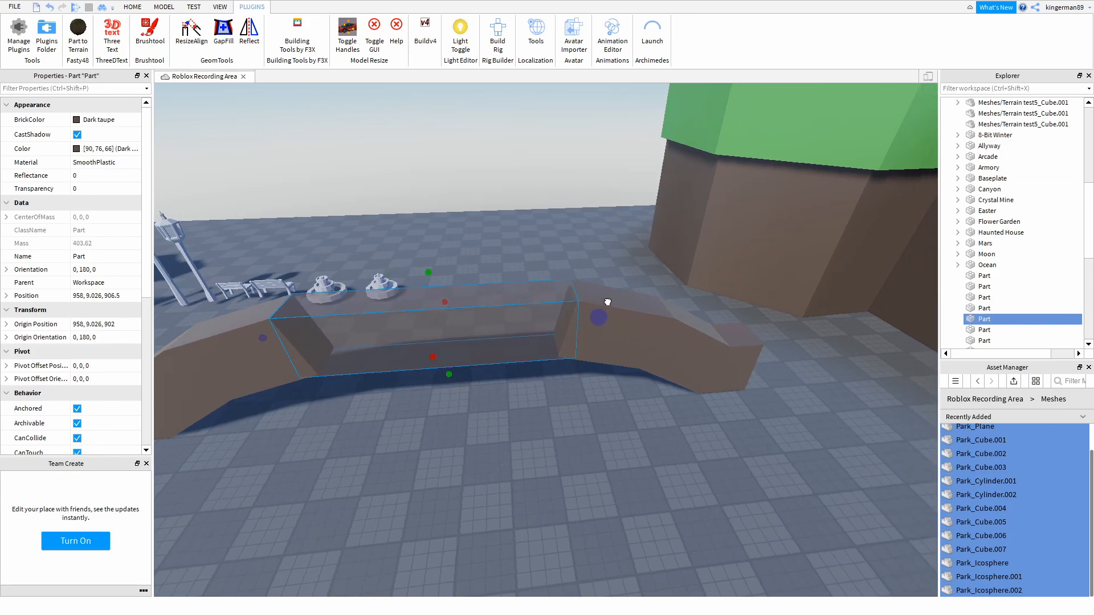
pyautogui.click(563, 234)
# Duplicate the complete seven-block arch and place the copy parallel to the original with a wide gap between them.
pyautogui.press('s')
pyautogui.moveTo(563, 234); pyautogui.dragTo(553, 244, button='right')
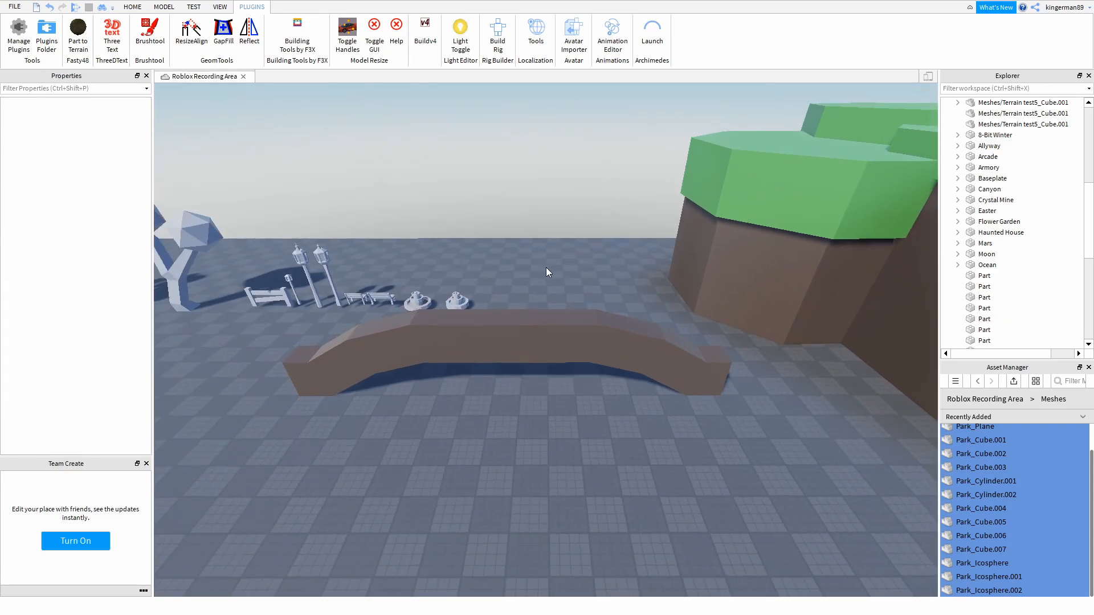
pyautogui.press('d')
pyautogui.moveTo(542, 291); pyautogui.dragTo(528, 287, button='right')
pyautogui.press('a')
pyautogui.press('s')
pyautogui.moveTo(566, 276); pyautogui.dragTo(484, 535)
pyautogui.press('d')
pyautogui.moveTo(583, 366); pyautogui.dragTo(688, 368)
pyautogui.press('w')
pyautogui.moveTo(521, 369); pyautogui.dragTo(408, 369)
pyautogui.hotkey('ctrl', 'd')
pyautogui.press('a')
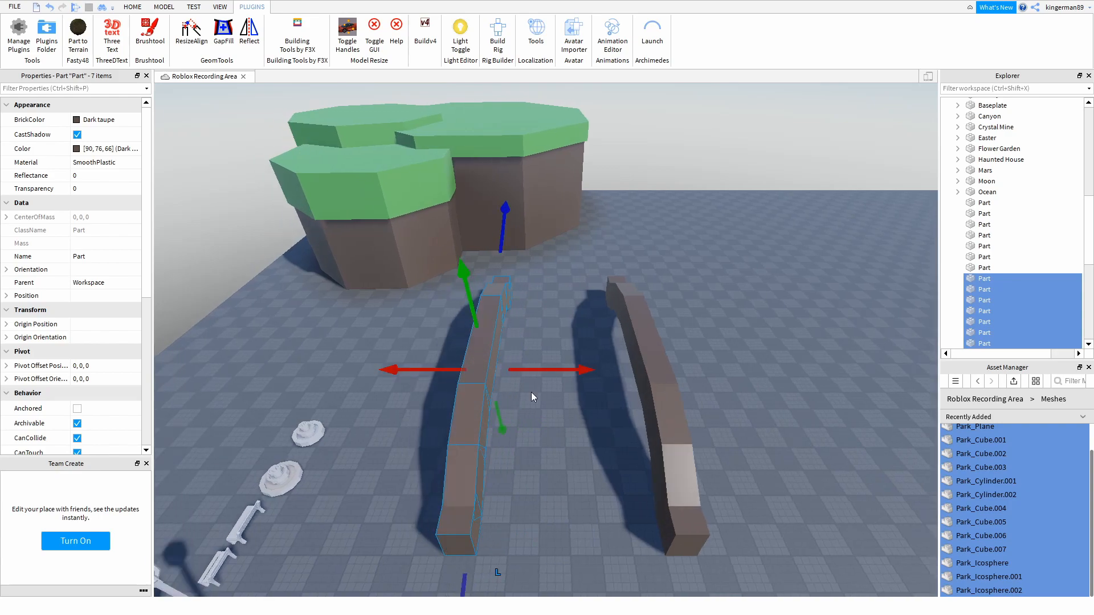
# Duplicate an end block of one arch and stretch the copy across the gap towards the other arch.
pyautogui.press('w')
pyautogui.click(570, 413)
pyautogui.moveTo(569, 412); pyautogui.dragTo(498, 378, button='right')
pyautogui.press('s')
pyautogui.click(490, 380)
pyautogui.press('w')
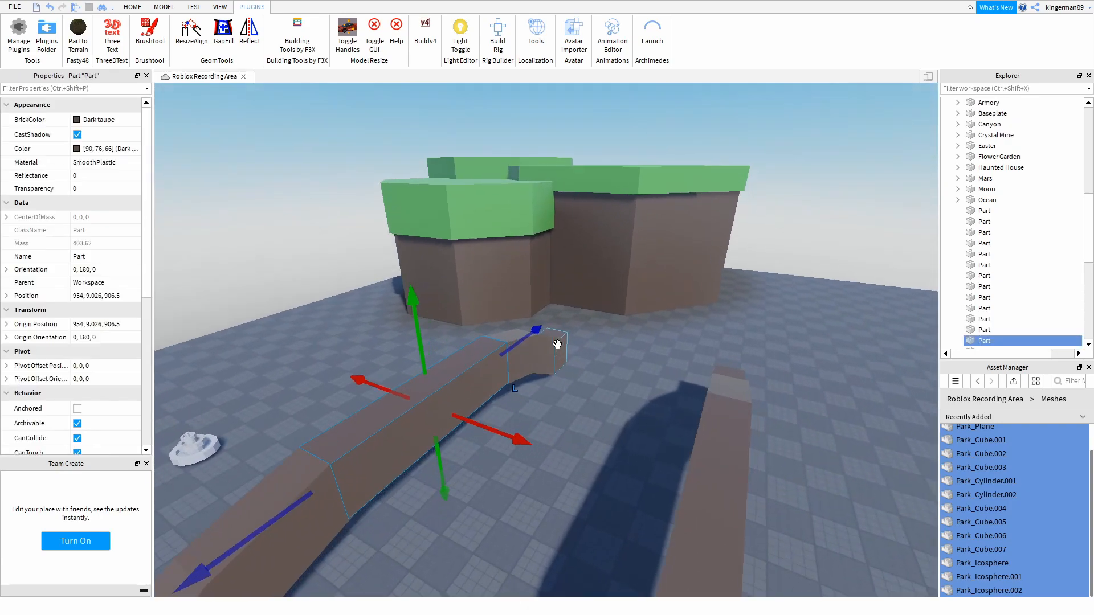
pyautogui.moveTo(557, 345); pyautogui.dragTo(501, 354, button='right')
pyautogui.press('w')
pyautogui.click(501, 354)
pyautogui.hotkey('ctrl', 'd')
pyautogui.moveTo(528, 374); pyautogui.dragTo(571, 416)
pyautogui.hotkey('ctrl', '3')
pyautogui.moveTo(500, 293); pyautogui.dragTo(509, 308)
pyautogui.moveTo(548, 422); pyautogui.dragTo(560, 394, button='right')
pyautogui.moveTo(560, 394); pyautogui.dragTo(608, 395)
# Lower the top of the block that spans between the two arch ends.
pyautogui.click(490, 249)
pyautogui.click(451, 383)
pyautogui.moveTo(450, 384); pyautogui.dragTo(528, 339, button='right')
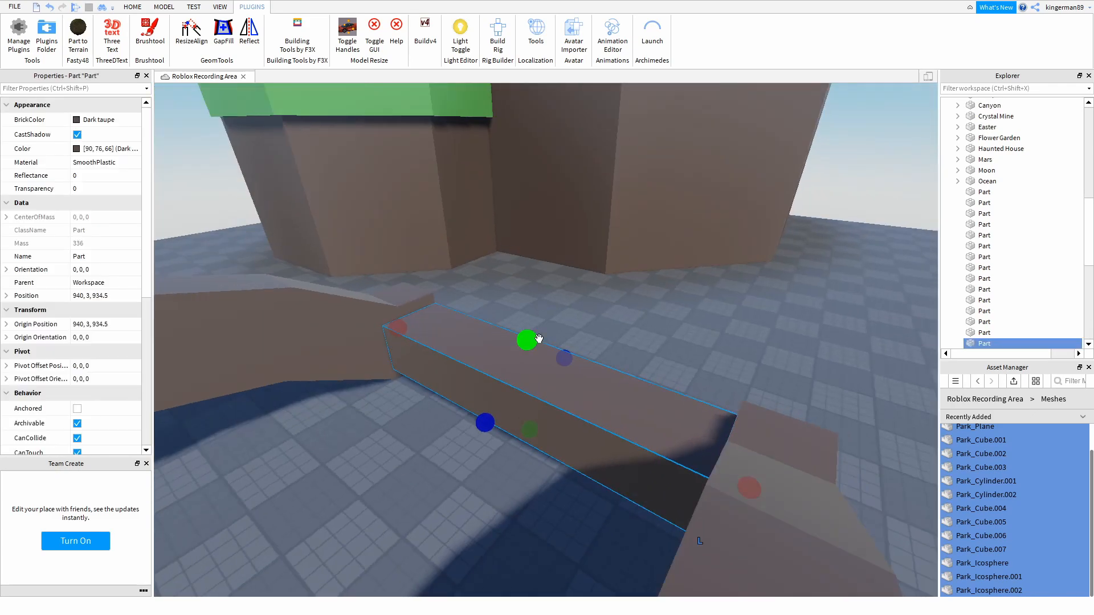
pyautogui.moveTo(527, 338); pyautogui.dragTo(542, 350)
pyautogui.moveTo(588, 338); pyautogui.dragTo(532, 334, button='right')
pyautogui.click(610, 334)
# Try Buildv4 on the spanning block, and delete the trial blocks between the arches.
pyautogui.click(425, 36)
pyautogui.click(590, 361)
pyautogui.hotkey('ctrl', '1')
pyautogui.click(563, 389)
pyautogui.press('Delete')
pyautogui.click(485, 383)
pyautogui.press('Delete')
# Duplicate all seven blocks of the front arch and shift the copy inward towards the other arch.
pyautogui.scroll(-5, 531, 334)
pyautogui.moveTo(339, 460); pyautogui.dragTo(757, 258)
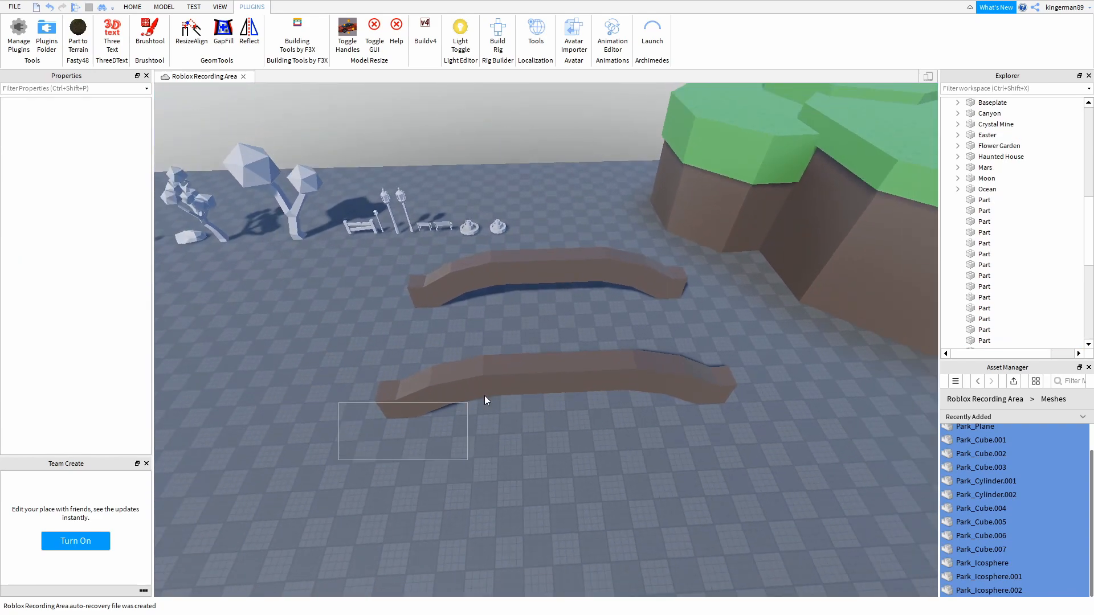
pyautogui.click(738, 296)
pyautogui.moveTo(395, 465); pyautogui.dragTo(798, 318)
pyautogui.scroll(10, 544, 330)
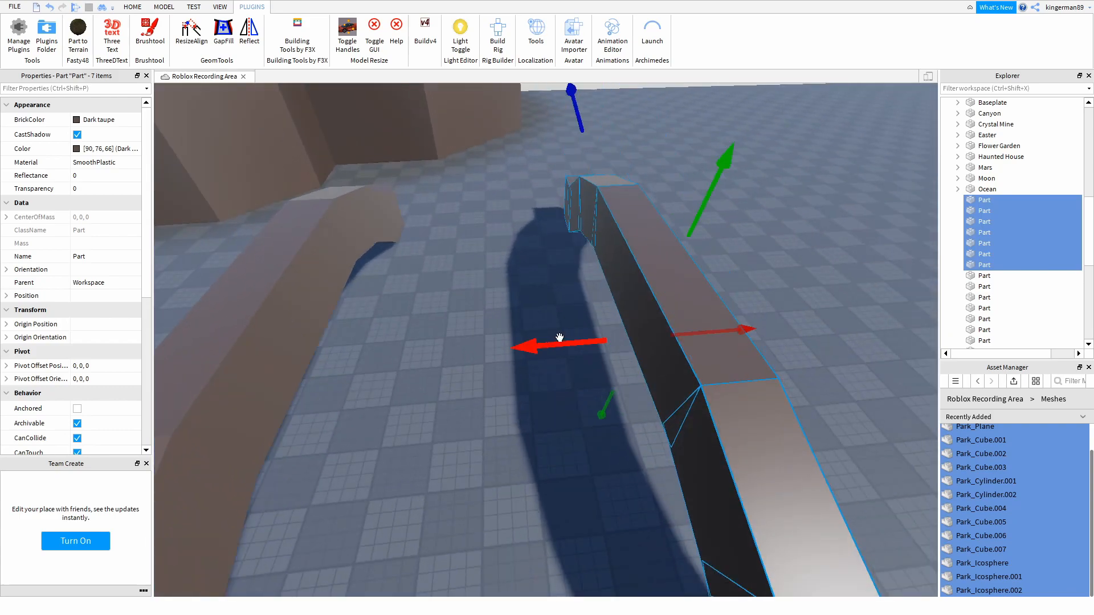
pyautogui.hotkey('ctrl', '2')
pyautogui.hotkey('ctrl', 'd')
pyautogui.moveTo(556, 342); pyautogui.dragTo(515, 348)
pyautogui.scroll(2, 514, 349)
pyautogui.moveTo(515, 349); pyautogui.dragTo(336, 192, button='right')
pyautogui.scroll(-3, 311, 165)
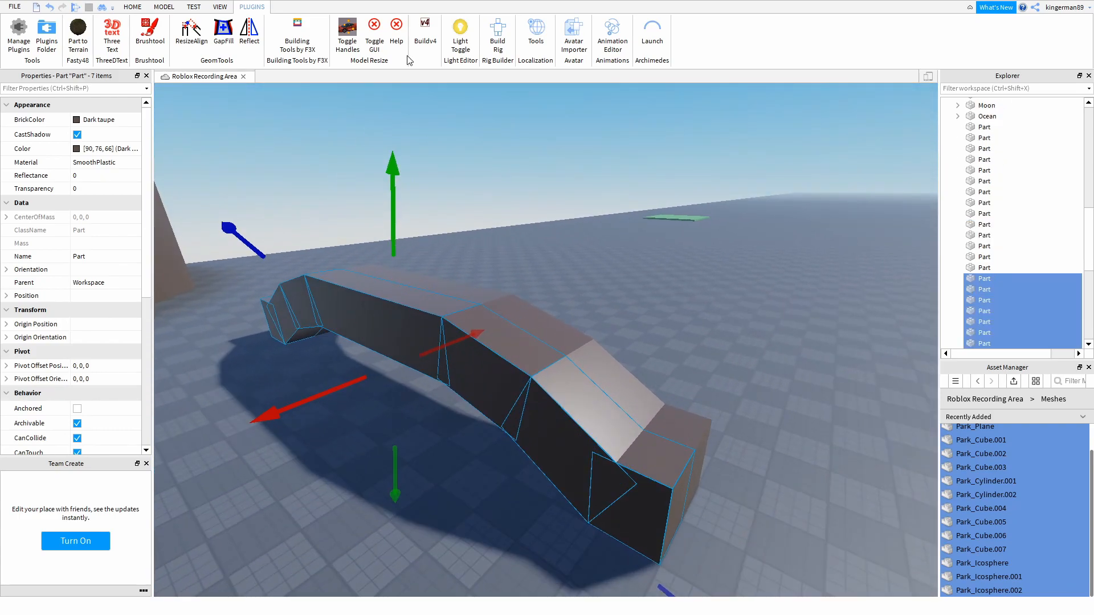
# Reduce the height of the copied arch's seven blocks to 4 studs with the F3X Resize tool.
pyautogui.click(311, 47)
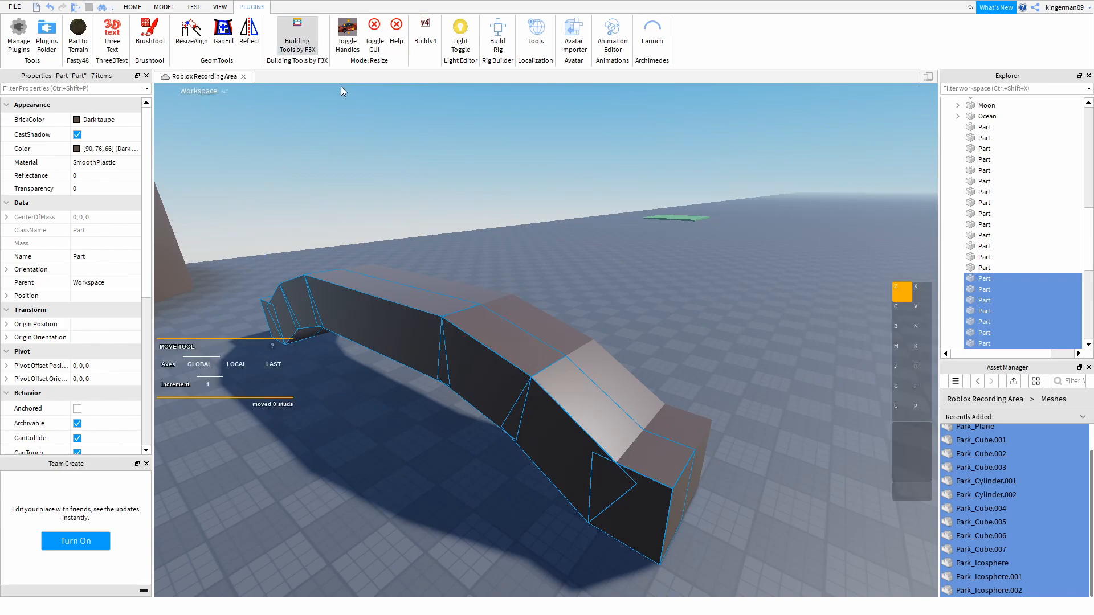
pyautogui.scroll(3, 453, 220)
pyautogui.press('x')
pyautogui.scroll(5, 446, 248)
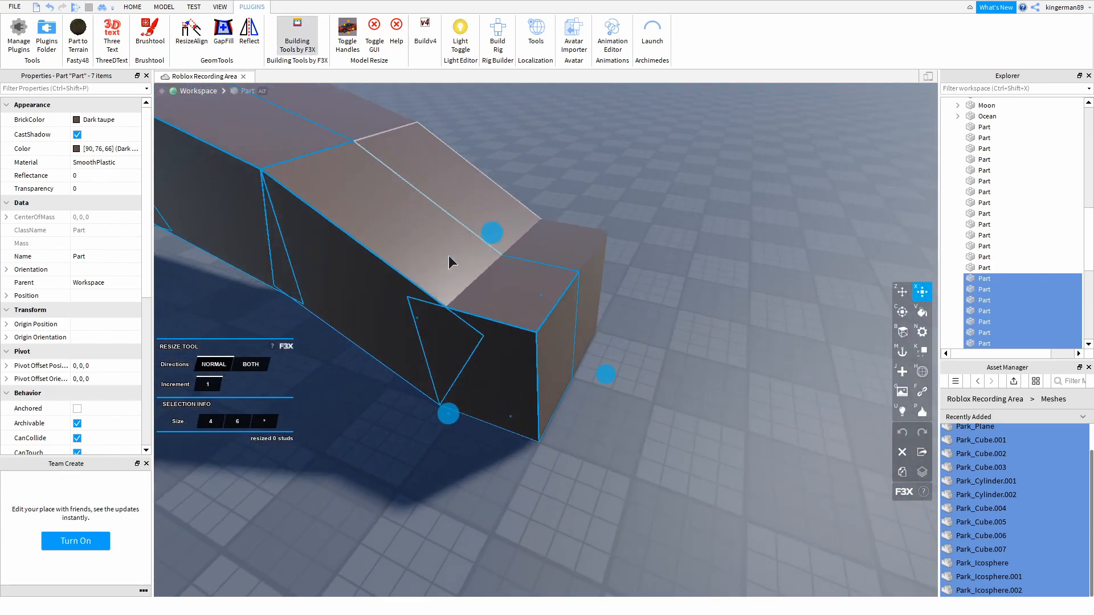
pyautogui.scroll(-5, 449, 256)
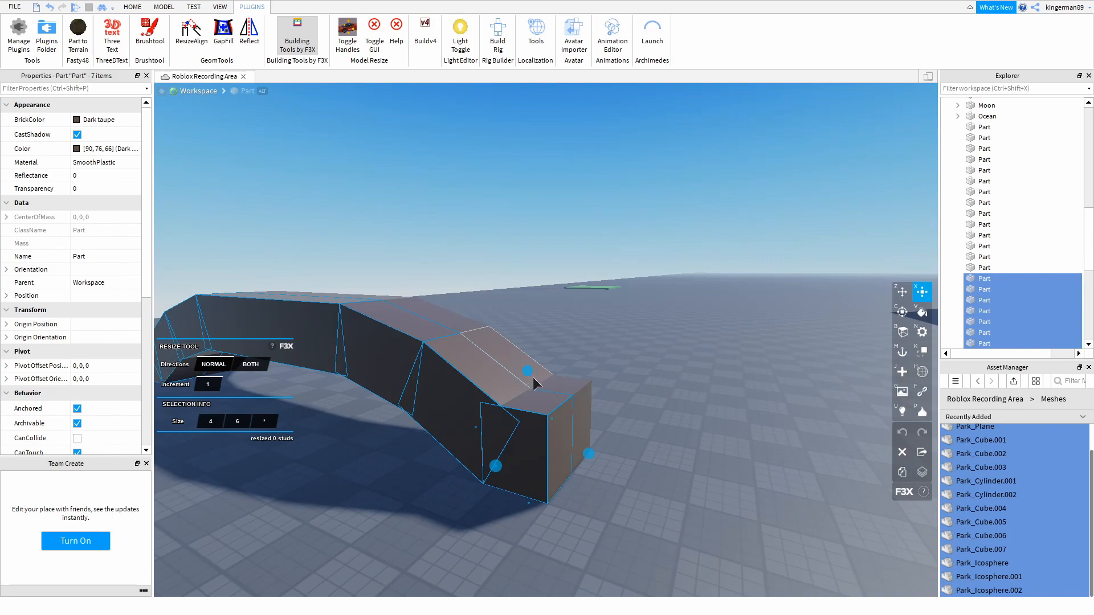
pyautogui.moveTo(534, 383); pyautogui.dragTo(536, 396)
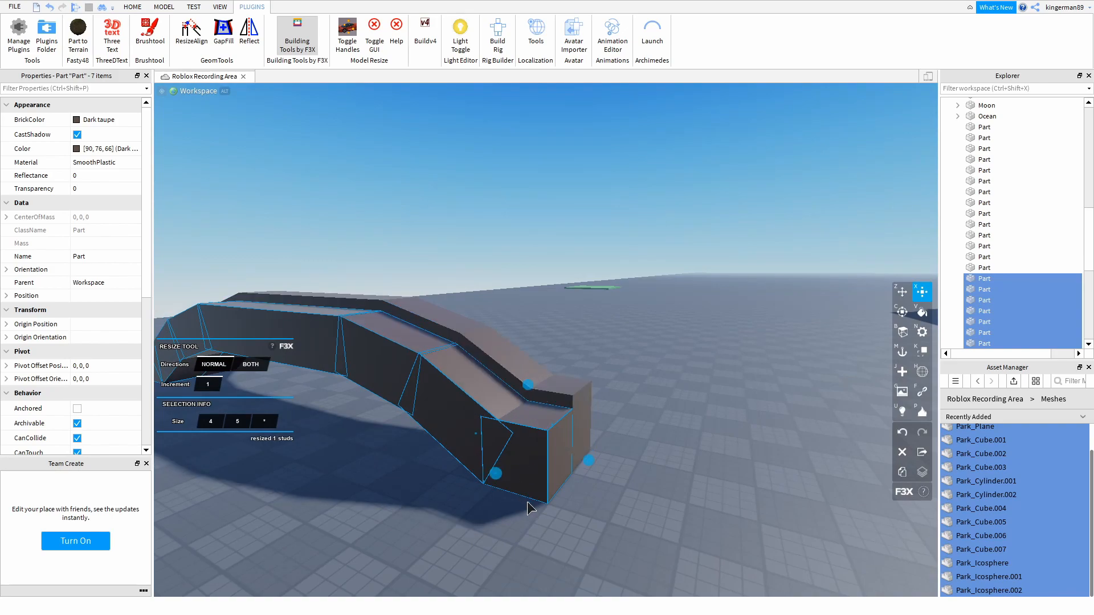
pyautogui.moveTo(432, 402); pyautogui.dragTo(432, 403, button='right')
# Try to widen all seven lowered blocks at once by 19 studs across to the opposite arch.
pyautogui.hotkey('ctrl', '3')
pyautogui.moveTo(386, 437); pyautogui.dragTo(387, 437, button='right')
pyautogui.scroll(-2, 387, 437)
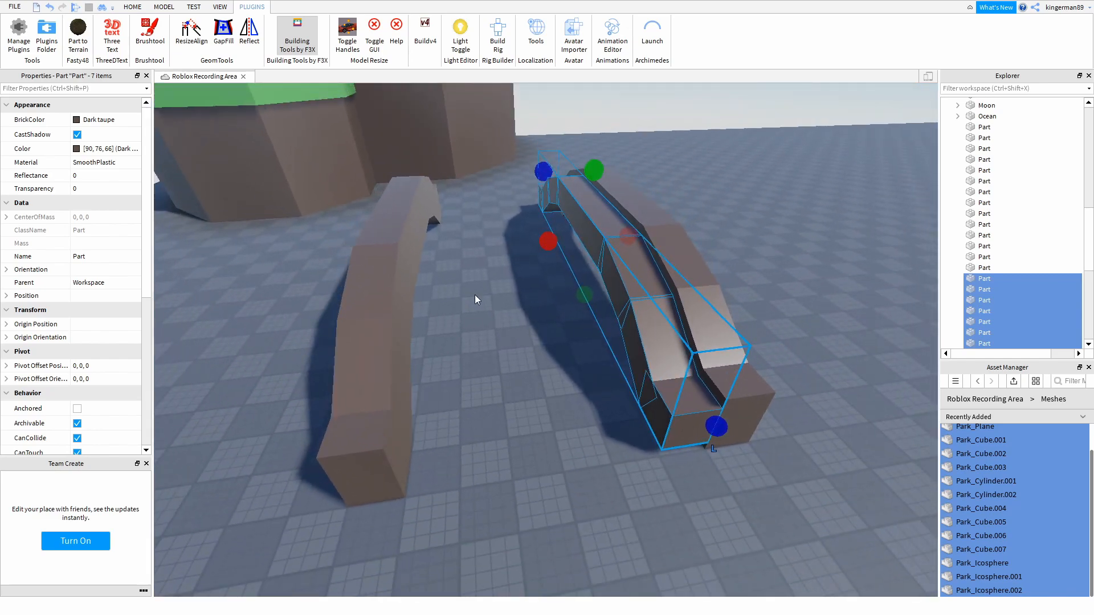
pyautogui.click(308, 49)
pyautogui.click(541, 299)
pyautogui.moveTo(541, 299); pyautogui.dragTo(466, 288, button='right')
pyautogui.moveTo(474, 210); pyautogui.dragTo(527, 409)
pyautogui.moveTo(525, 408); pyautogui.dragTo(525, 408, button='right')
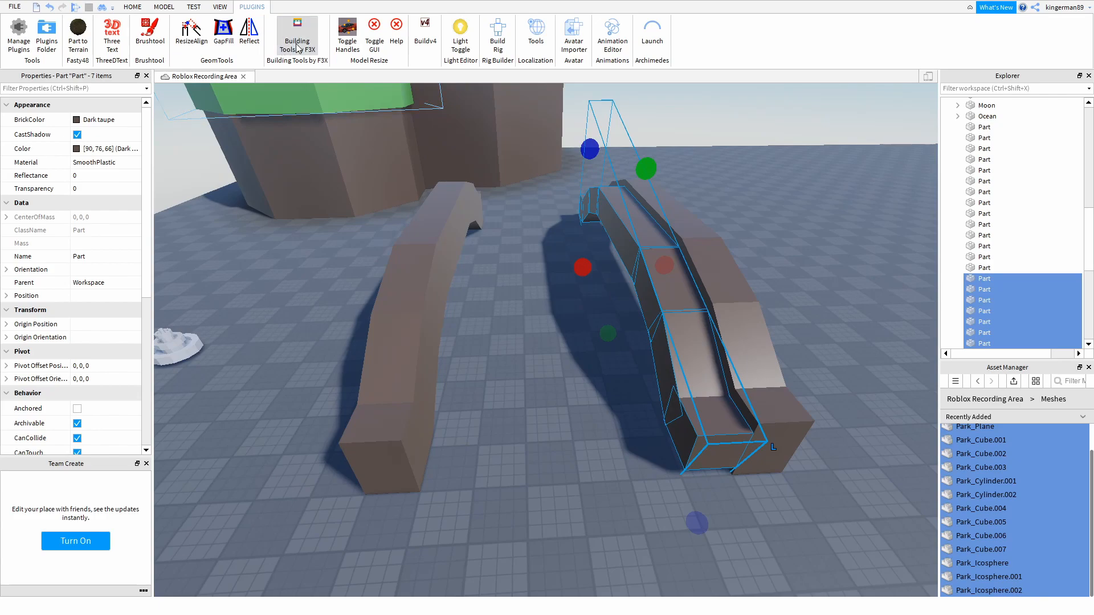
pyautogui.click(296, 47)
pyautogui.moveTo(655, 436); pyautogui.dragTo(412, 438)
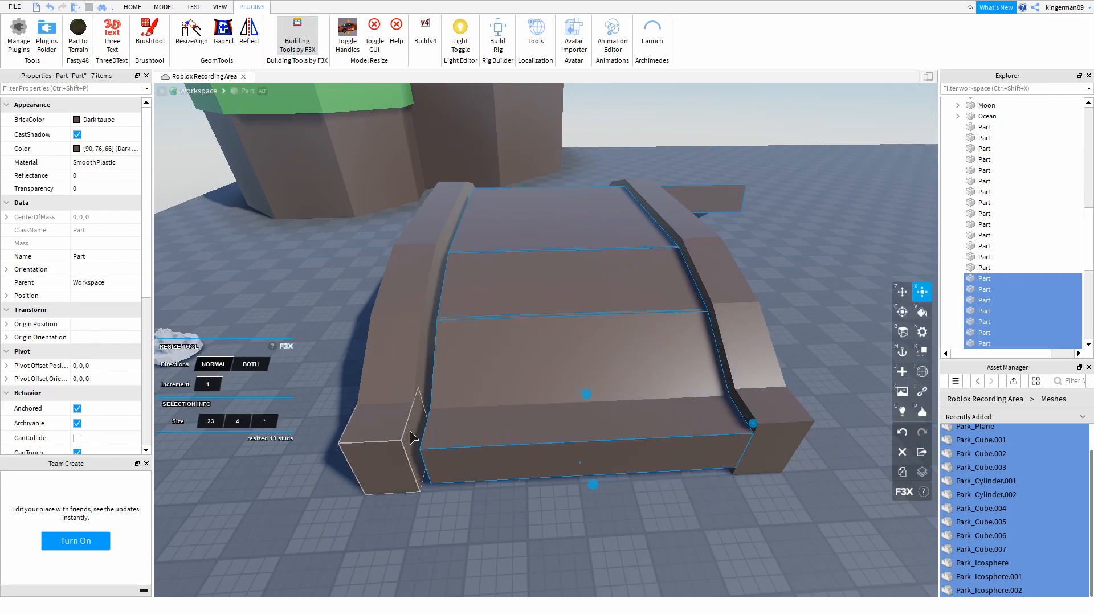
pyautogui.hotkey('ctrl', 'z')
# Widen the lowered blocks in separate groups by 20 studs with F3X Resize so the deck spans both arches.
pyautogui.moveTo(473, 365); pyautogui.dragTo(511, 340, button='right')
pyautogui.keyDown('shift'); pyautogui.click(478, 327); pyautogui.keyUp('shift')
pyautogui.moveTo(546, 313); pyautogui.dragTo(591, 335)
pyautogui.moveTo(593, 335); pyautogui.dragTo(588, 302, button='right')
pyautogui.moveTo(398, 370); pyautogui.dragTo(637, 281)
pyautogui.moveTo(596, 341); pyautogui.dragTo(466, 367, button='right')
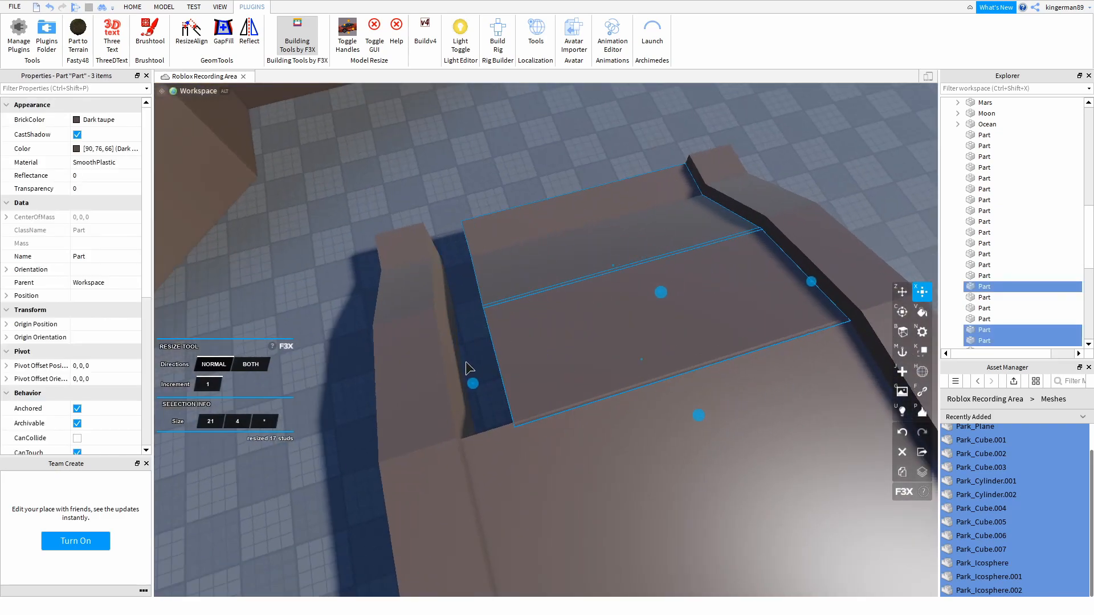
pyautogui.click(437, 151)
# Close the seams between neighbouring deck blocks with ResizeAlign using OuterTouch.
pyautogui.moveTo(621, 175); pyautogui.dragTo(615, 178, button='right')
pyautogui.scroll(1, 335, 253)
pyautogui.scroll(2, 335, 253)
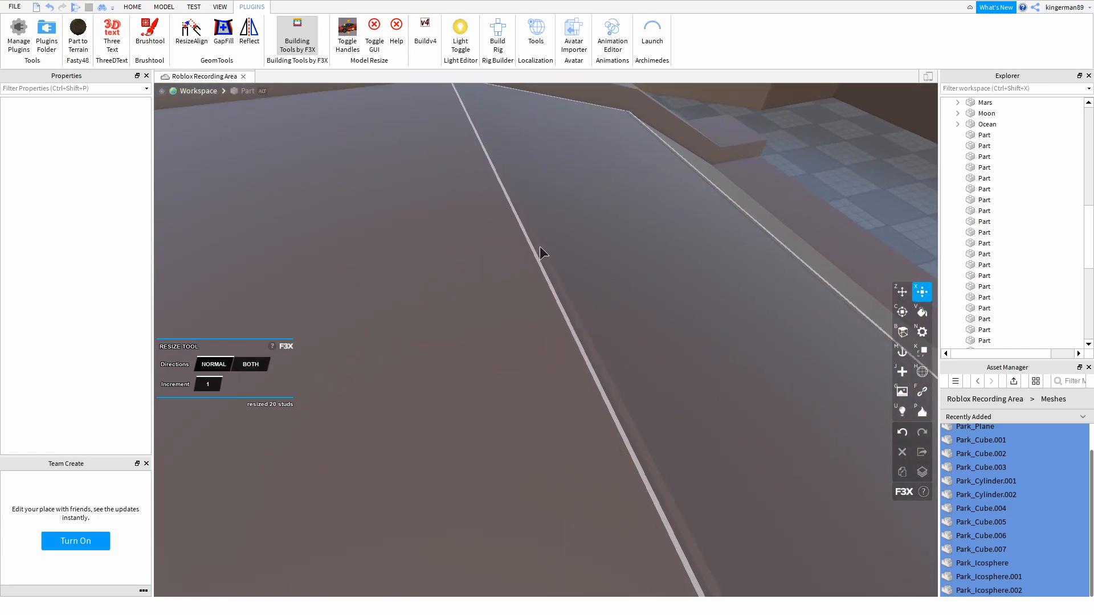
pyautogui.moveTo(546, 244); pyautogui.dragTo(508, 231, button='right')
pyautogui.scroll(-2, 509, 231)
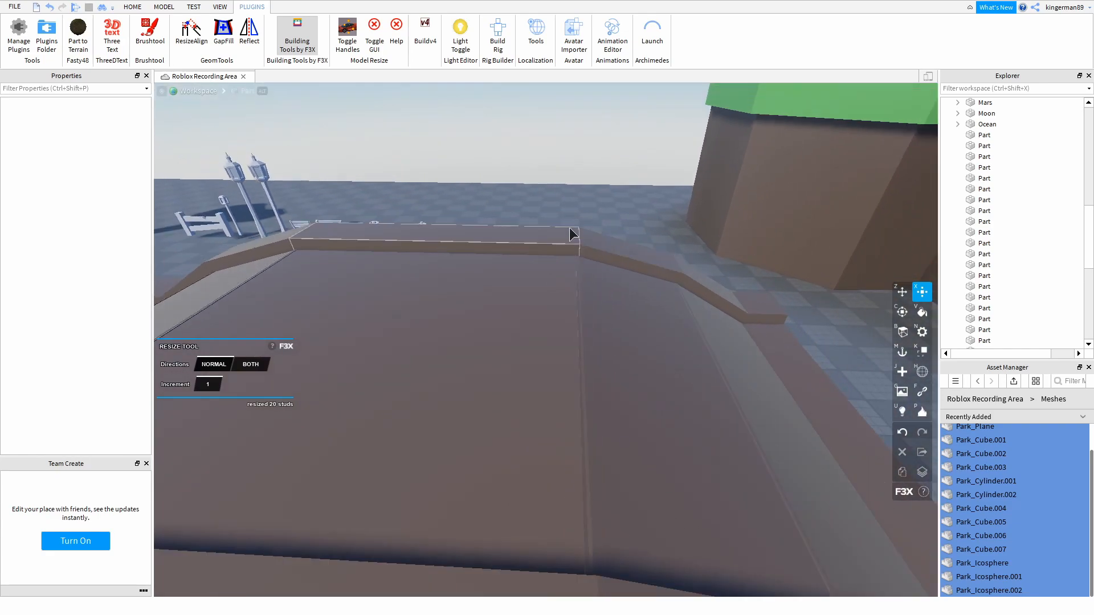
pyautogui.moveTo(580, 207); pyautogui.dragTo(379, 145, button='right')
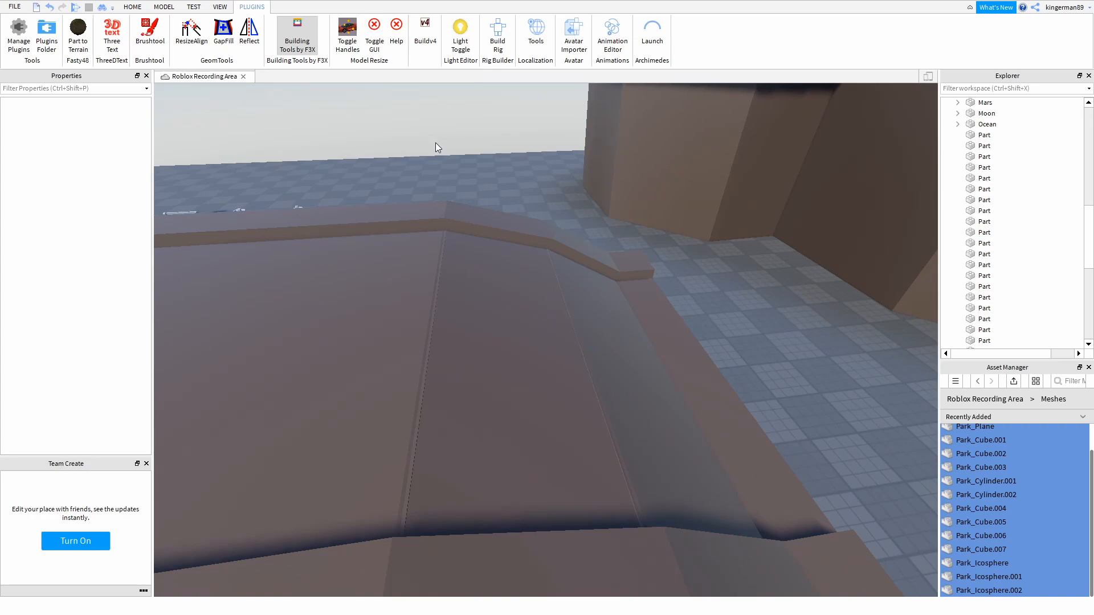
pyautogui.click(191, 35)
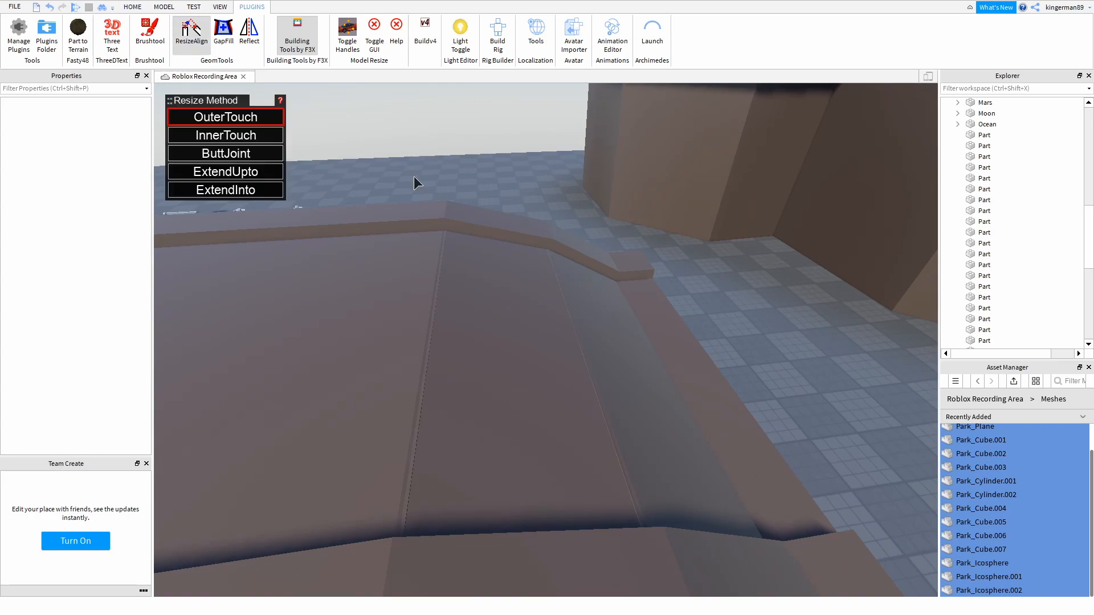
pyautogui.press('a')
pyautogui.press('w')
pyautogui.moveTo(480, 312); pyautogui.dragTo(425, 219, button='right')
pyautogui.click(479, 312)
pyautogui.click(545, 353)
pyautogui.click(448, 435)
pyautogui.click(433, 475)
pyautogui.click(451, 449)
pyautogui.click(470, 359)
pyautogui.click(425, 220)
pyautogui.click(440, 260)
pyautogui.moveTo(440, 260); pyautogui.dragTo(343, 347, button='right')
pyautogui.click(527, 218)
pyautogui.click(476, 241)
pyautogui.press('Escape')
# Select the seven deck blocks between the arches and set their colour to Medium stone grey.
pyautogui.moveTo(652, 227); pyautogui.dragTo(522, 155, button='right')
pyautogui.moveTo(566, 136); pyautogui.dragTo(602, 430)
pyautogui.moveTo(601, 430); pyautogui.dragTo(601, 430, button='right')
pyautogui.click(141, 5)
pyautogui.click(409, 40)
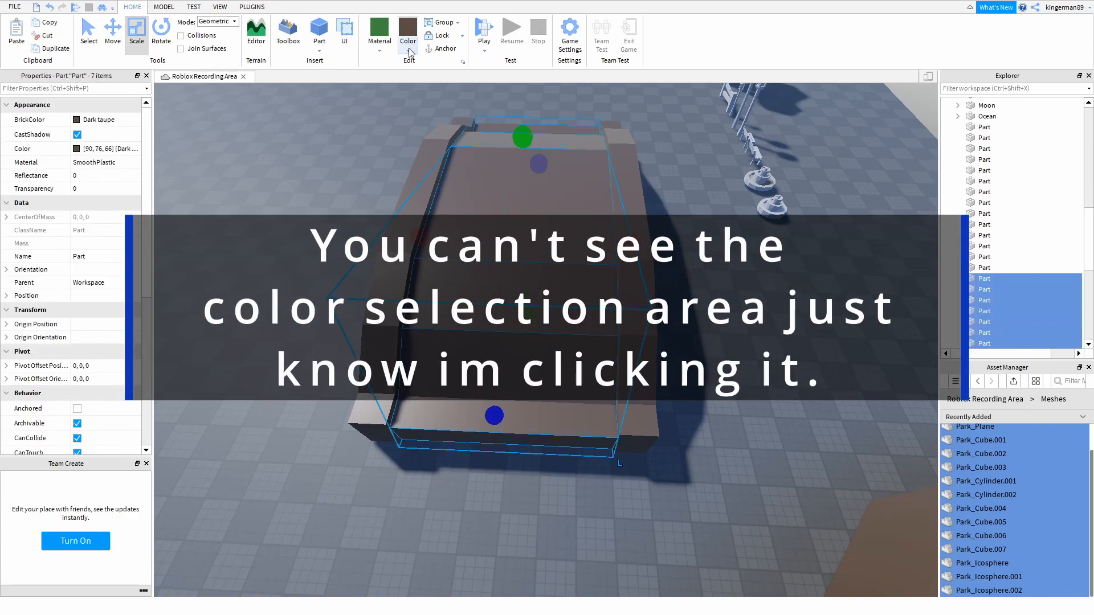
pyautogui.click(530, 257)
pyautogui.moveTo(530, 257); pyautogui.dragTo(539, 254, button='right')
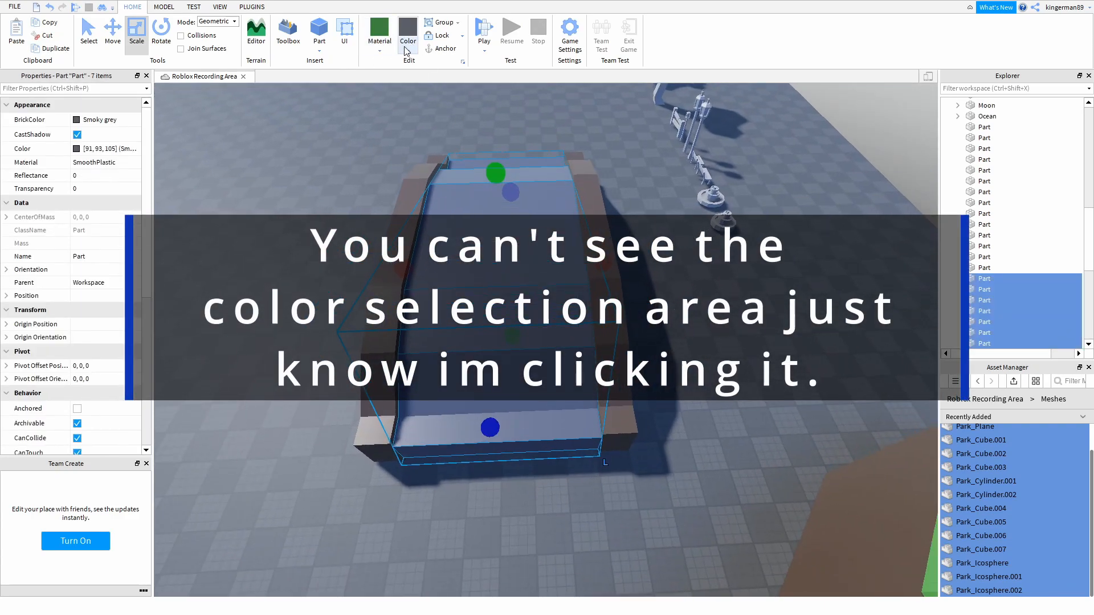
pyautogui.click(450, 248)
pyautogui.click(380, 179)
# Recolour the fourteen blocks of both side arches Medium stone grey and fine-tune the grey shades of the sides and deck.
pyautogui.press('a')
pyautogui.moveTo(411, 120); pyautogui.dragTo(480, 473)
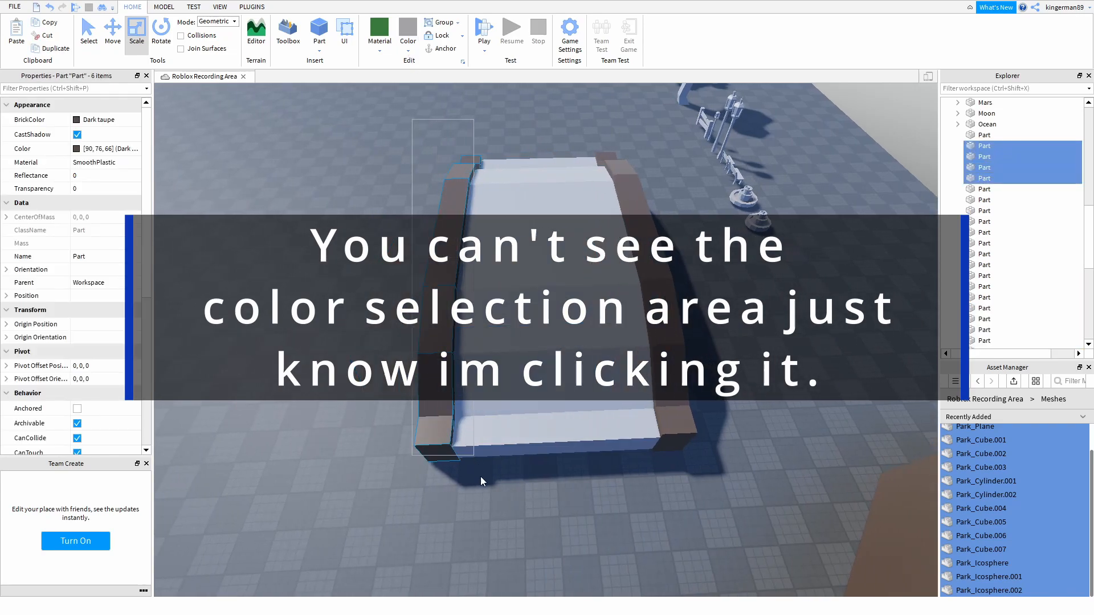
pyautogui.press('d')
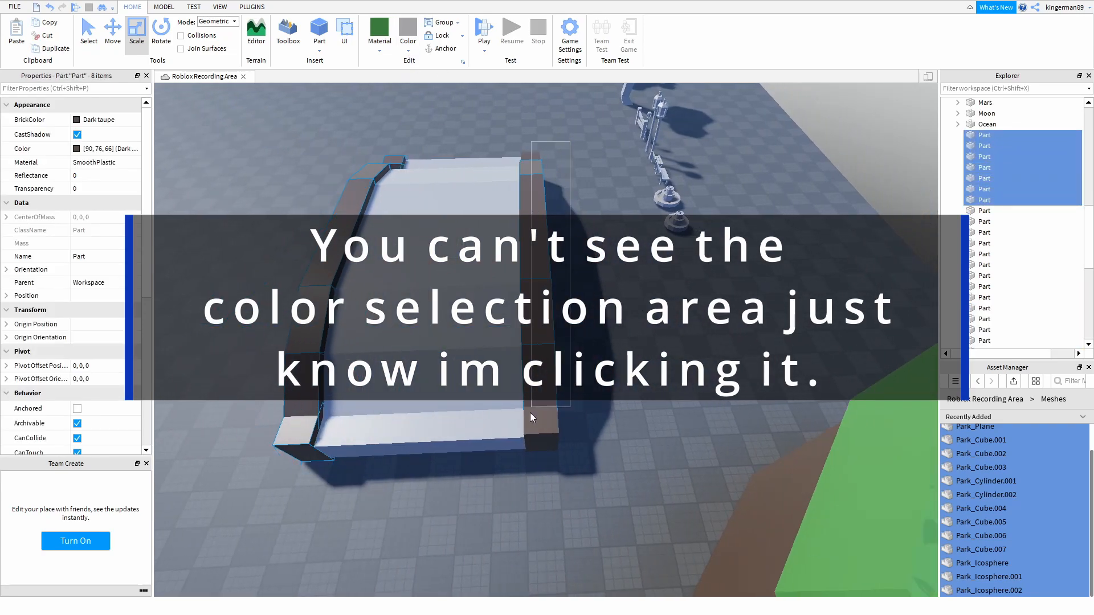
pyautogui.keyDown('shift'); pyautogui.moveTo(531, 410); pyautogui.dragTo(510, 474); pyautogui.keyUp('shift')
pyautogui.press('a')
pyautogui.click(407, 33)
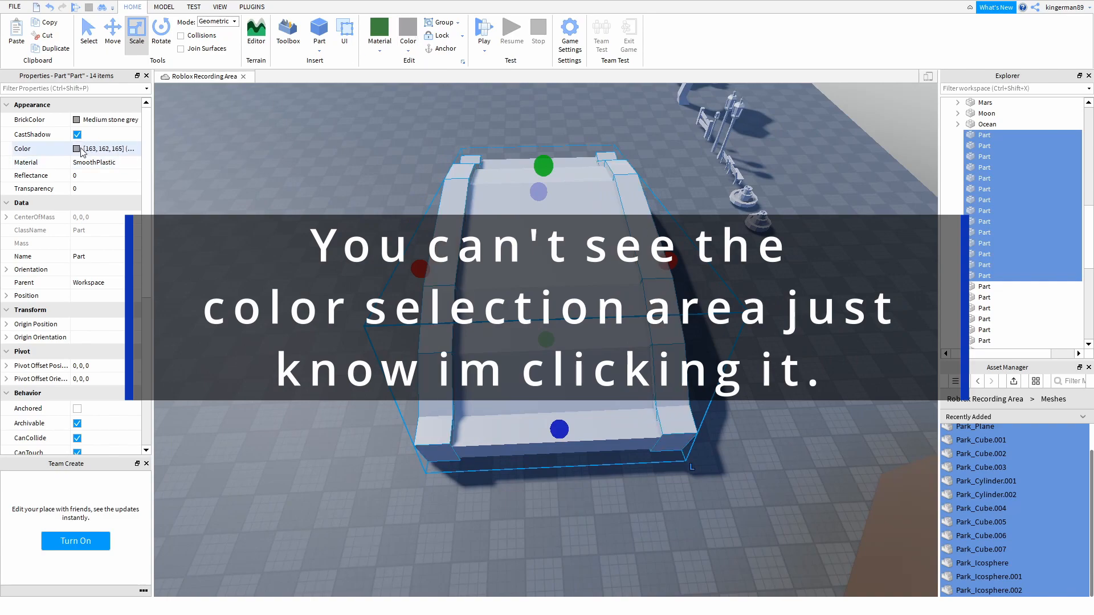
pyautogui.click(680, 269)
pyautogui.moveTo(507, 122); pyautogui.dragTo(594, 476)
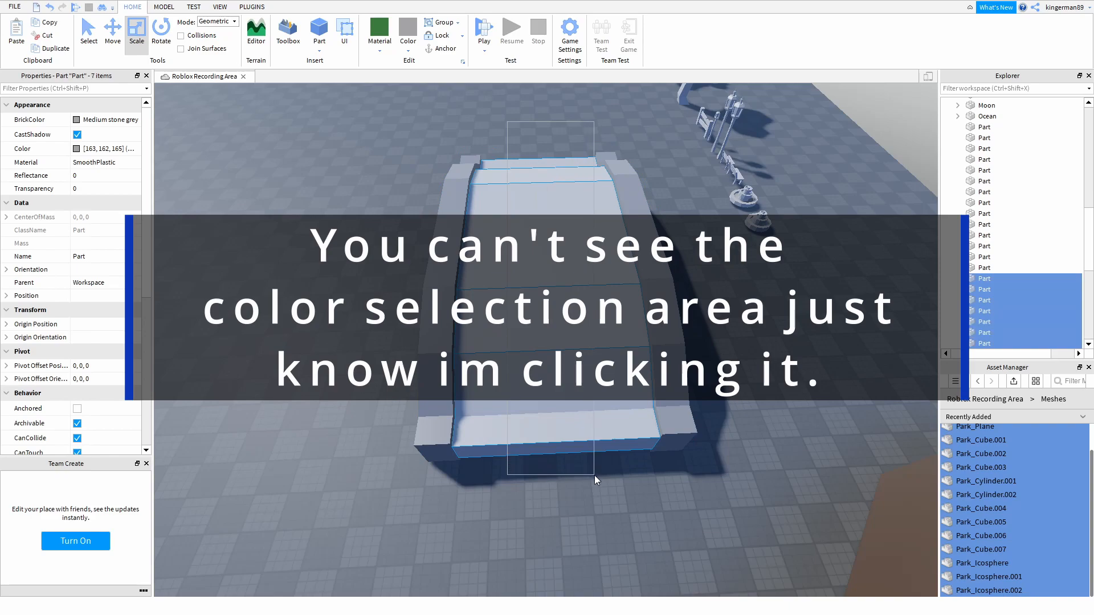
pyautogui.click(686, 268)
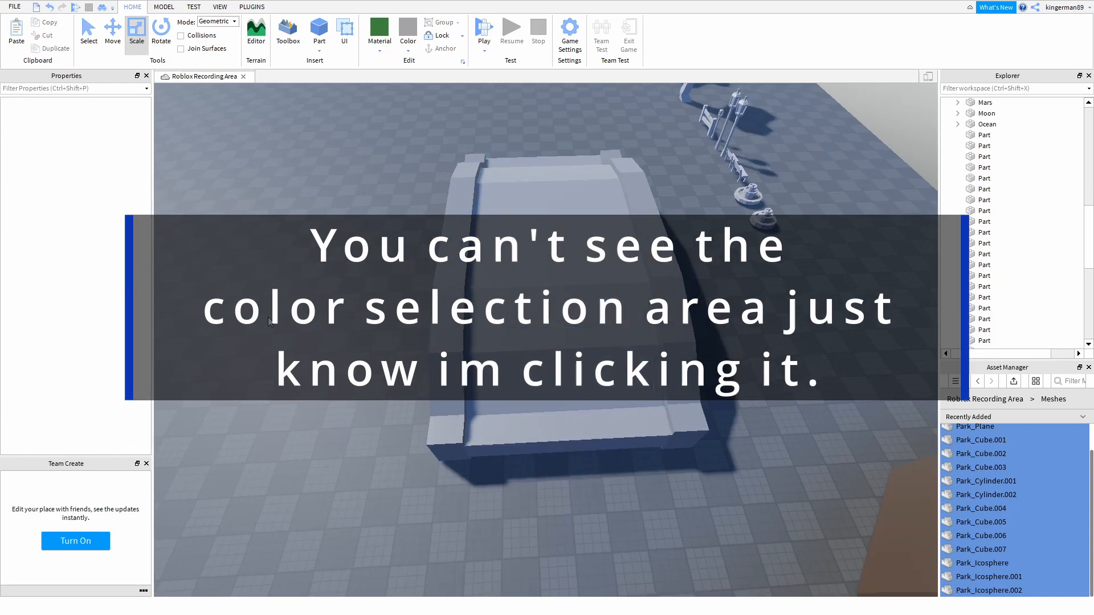
# Examine the recoloured bridge and the nearby terrain and props from several angles.
pyautogui.moveTo(268, 316); pyautogui.dragTo(268, 317, button='right')
pyautogui.moveTo(432, 402); pyautogui.dragTo(398, 381, button='right')
pyautogui.scroll(-5, 432, 402)
pyautogui.scroll(1, 407, 369)
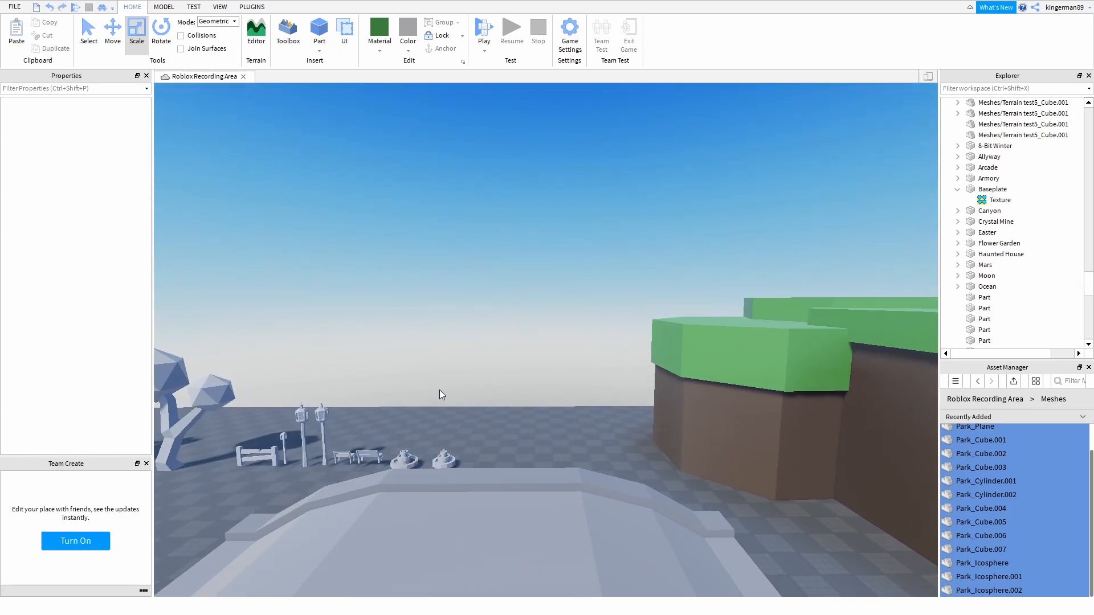
pyautogui.moveTo(435, 393); pyautogui.dragTo(447, 410, button='right')
pyautogui.scroll(2, 526, 442)
pyautogui.scroll(-5, 525, 442)
pyautogui.moveTo(525, 442); pyautogui.dragTo(525, 442, button='right')
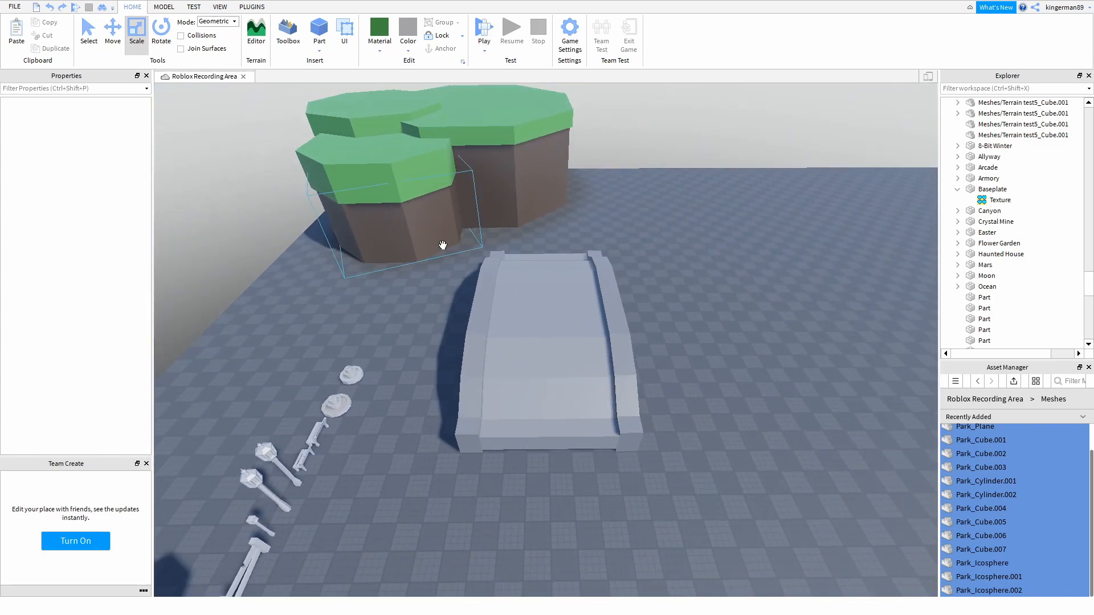
# Try to move the selected bridge blocks sideways towards the line of the nearest terrain piece.
pyautogui.moveTo(477, 246); pyautogui.dragTo(740, 463)
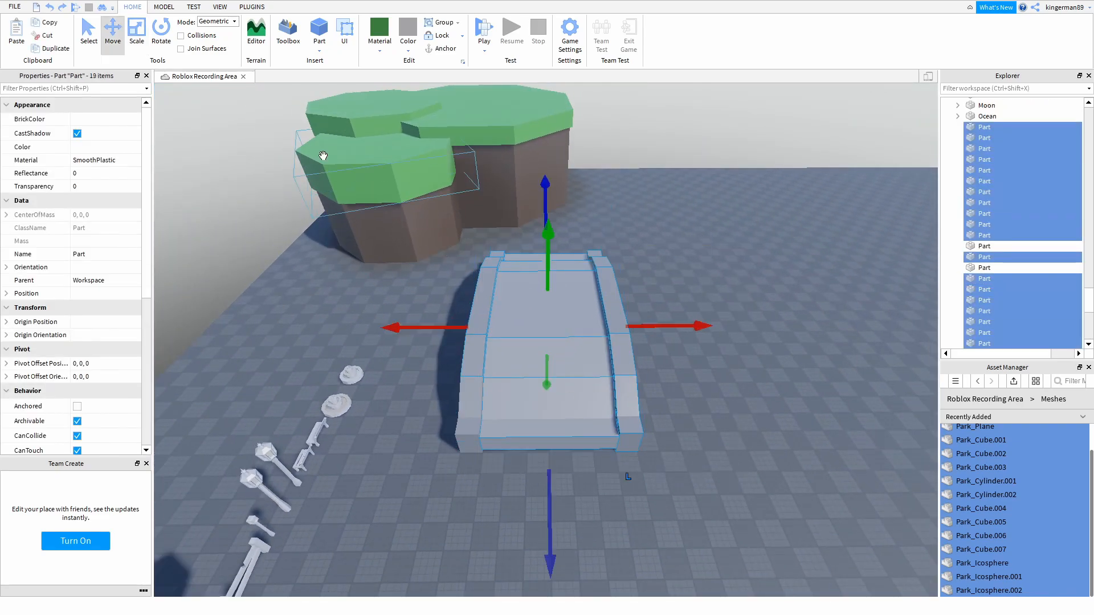
pyautogui.moveTo(683, 326); pyautogui.dragTo(241, 298)
pyautogui.press('a')
pyautogui.hotkey('ctrl', 'z')
# Move the whole 21-block bridge in line with the nearest terrain piece and raise it to the green top.
pyautogui.press('a')
pyautogui.press('w')
pyautogui.moveTo(331, 313); pyautogui.dragTo(331, 313, button='right')
pyautogui.press('s')
pyautogui.press('d')
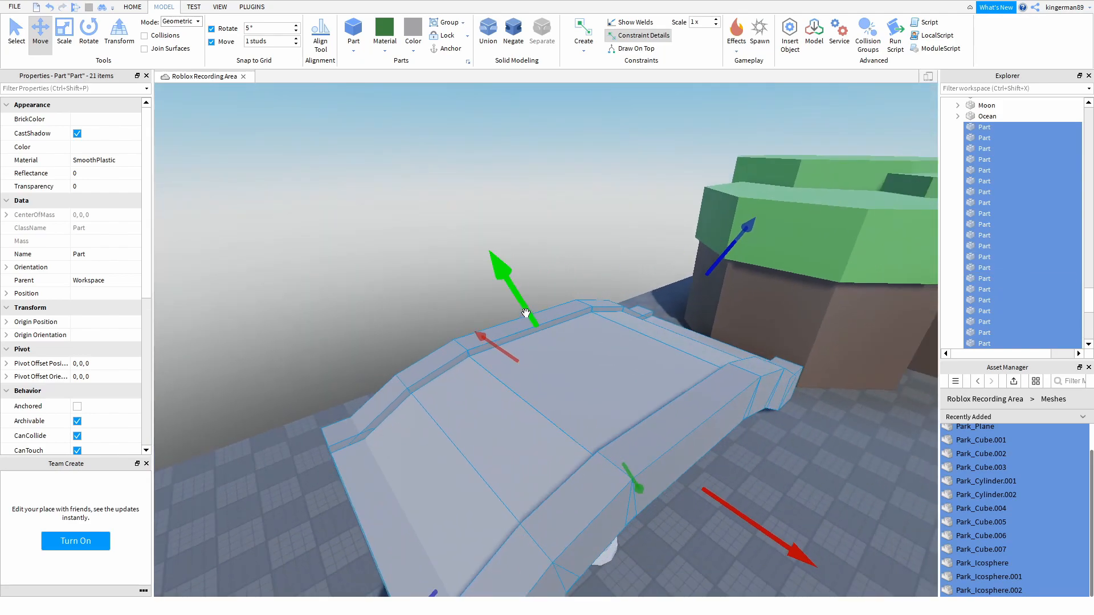
pyautogui.moveTo(600, 278); pyautogui.dragTo(607, 94)
pyautogui.press('d')
pyautogui.moveTo(612, 172); pyautogui.dragTo(443, 111, button='right')
pyautogui.press('s')
pyautogui.press('s')
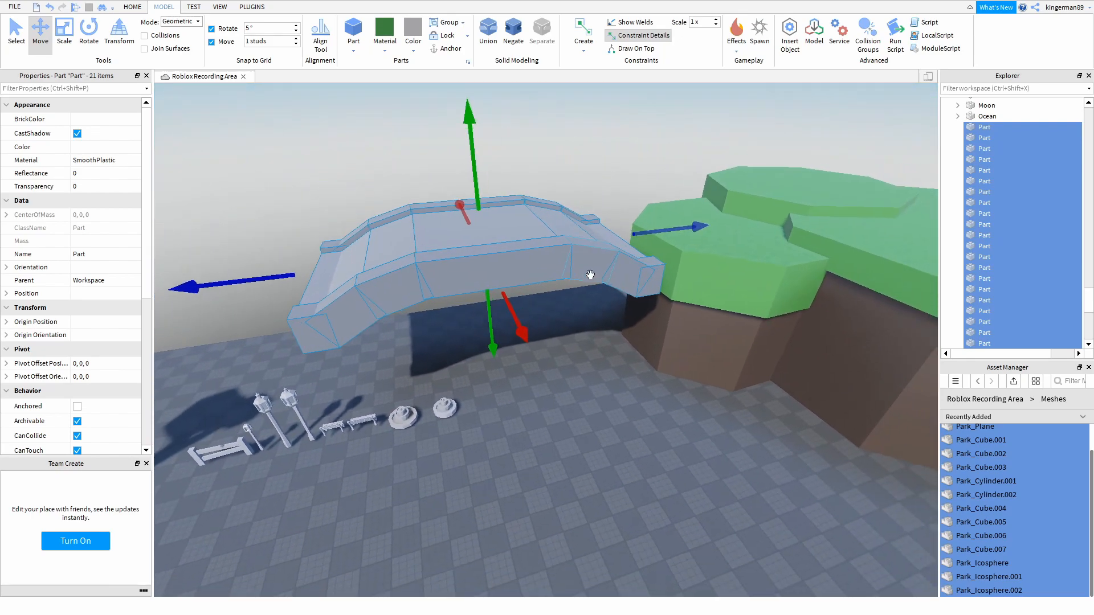
# Fine-tune the position and height of the 21-block bridge so one end rests on the green terrain edge.
pyautogui.moveTo(591, 276); pyautogui.dragTo(591, 275, button='right')
pyautogui.press('d')
pyautogui.press('w')
pyautogui.moveTo(625, 337); pyautogui.dragTo(695, 335)
pyautogui.moveTo(470, 422); pyautogui.dragTo(470, 481)
pyautogui.press('s')
pyautogui.press('d')
pyautogui.press('d')
pyautogui.press('w')
pyautogui.moveTo(567, 374); pyautogui.dragTo(624, 356)
pyautogui.moveTo(391, 313); pyautogui.dragTo(381, 262)
pyautogui.moveTo(505, 430); pyautogui.dragTo(521, 464, button='right')
pyautogui.press('d')
pyautogui.click(522, 463)
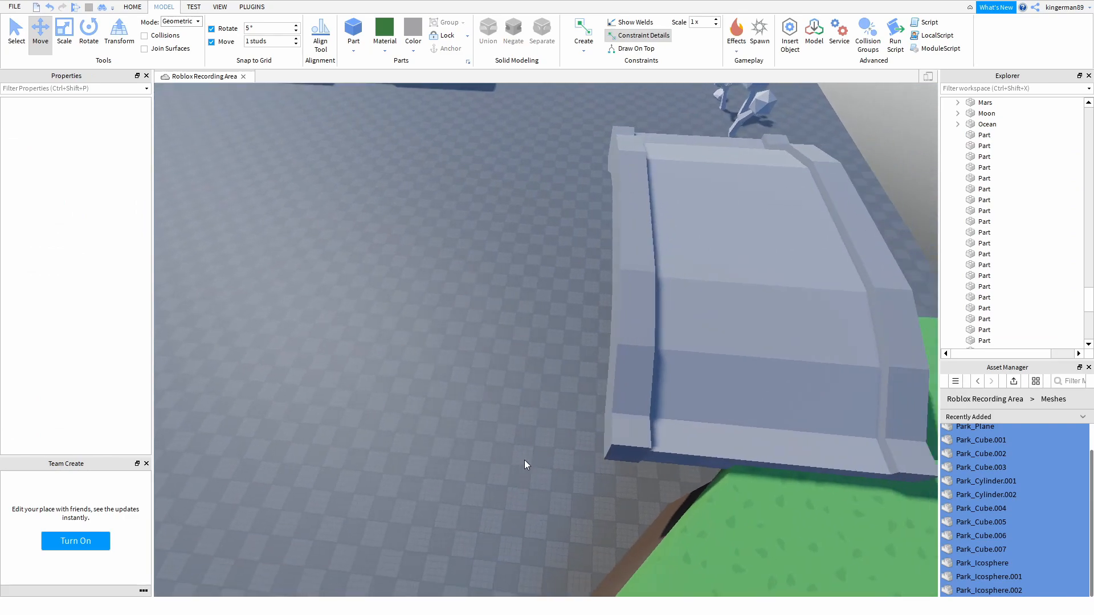
# Narrow the seven deck blocks of the bridge with the F3X Resize tool.
pyautogui.press('d')
pyautogui.press('s')
pyautogui.moveTo(560, 323); pyautogui.dragTo(610, 416)
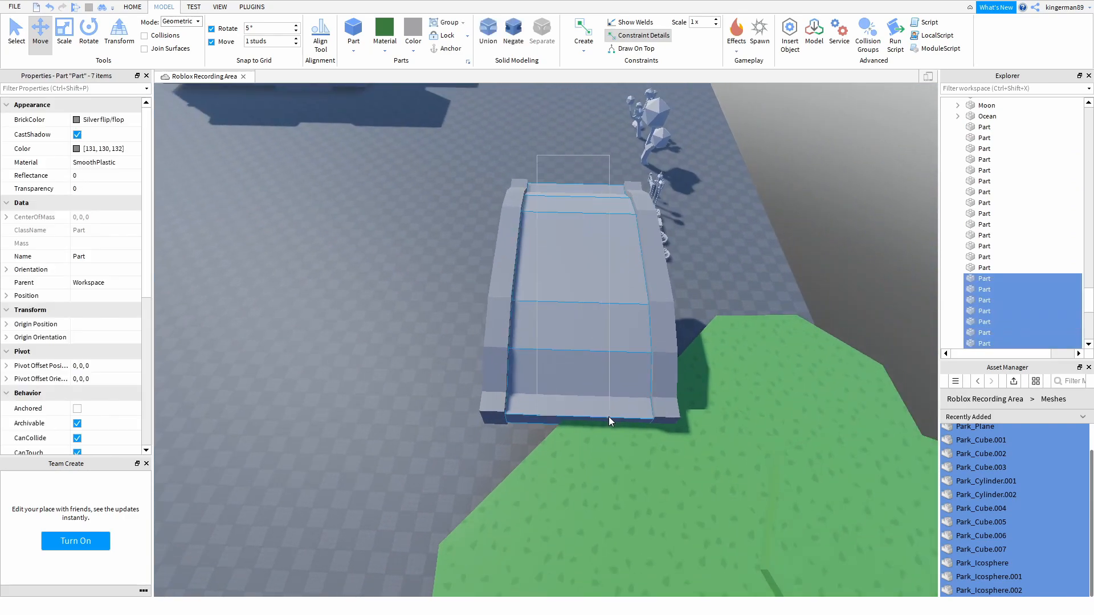
pyautogui.press('f')
pyautogui.click(251, 7)
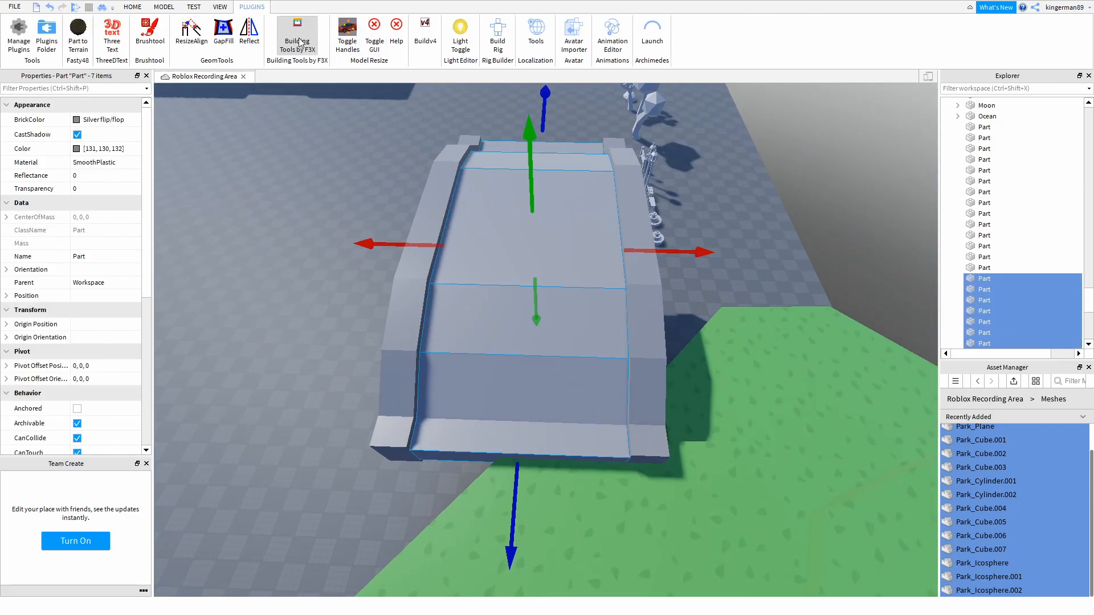
pyautogui.moveTo(442, 309); pyautogui.dragTo(451, 284, button='right')
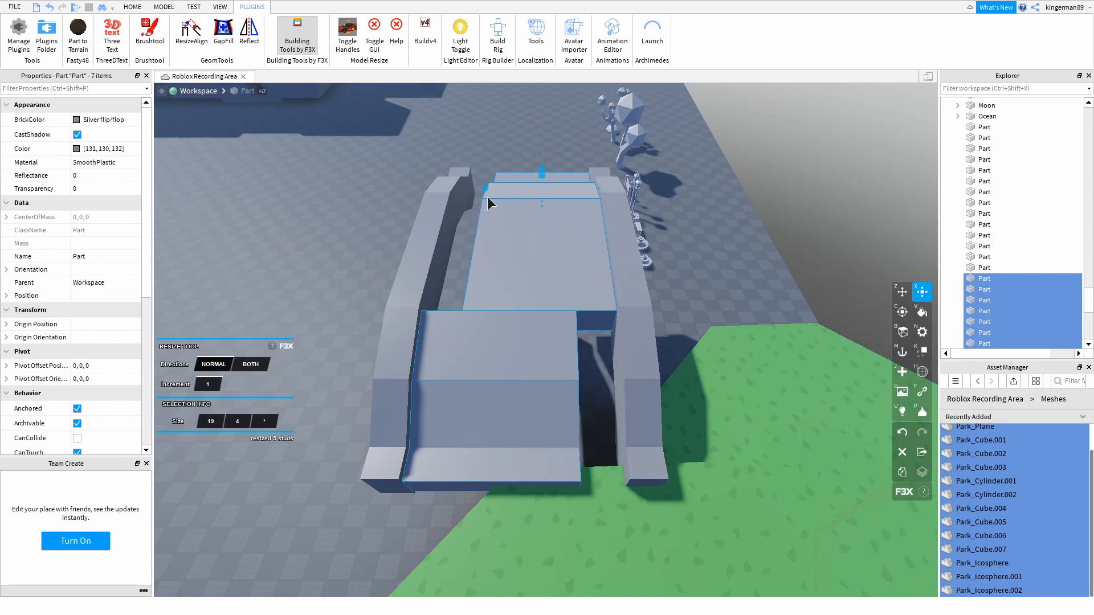
# Move the offset deck blocks sideways so the narrowed deck lines up between the two side arches.
pyautogui.press('s')
pyautogui.press('a')
pyautogui.hotkey('ctrl', '2')
pyautogui.moveTo(507, 193); pyautogui.dragTo(565, 454)
pyautogui.moveTo(635, 289); pyautogui.dragTo(642, 288)
pyautogui.press('d')
pyautogui.moveTo(531, 183); pyautogui.dragTo(578, 449)
pyautogui.moveTo(580, 292); pyautogui.dragTo(574, 292)
pyautogui.click(365, 315)
# Select the bridge blocks without the terrain, group them as a model and reposition the bridge on the terrain edge.
pyautogui.moveTo(382, 313)
pyautogui.mouseDown(button='right')
pyautogui.moveTo(395, 315)
pyautogui.moveTo(464, 237)
pyautogui.mouseUp(button='right')
pyautogui.press('s')
pyautogui.moveTo(469, 198); pyautogui.dragTo(745, 370)
pyautogui.scroll(4, 506, 234)
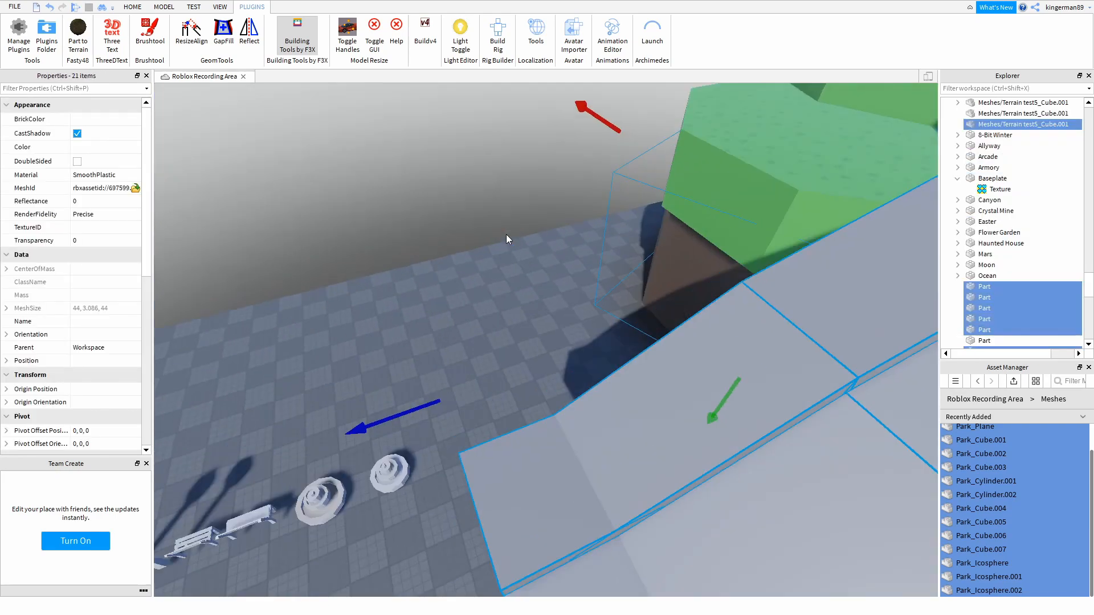
pyautogui.scroll(-6, 506, 234)
pyautogui.keyDown('ctrl'); pyautogui.click(587, 228); pyautogui.keyUp('ctrl')
pyautogui.moveTo(601, 290); pyautogui.dragTo(638, 273, button='right')
pyautogui.moveTo(672, 286); pyautogui.dragTo(740, 273)
pyautogui.moveTo(657, 403); pyautogui.dragTo(661, 411)
pyautogui.click(579, 448)
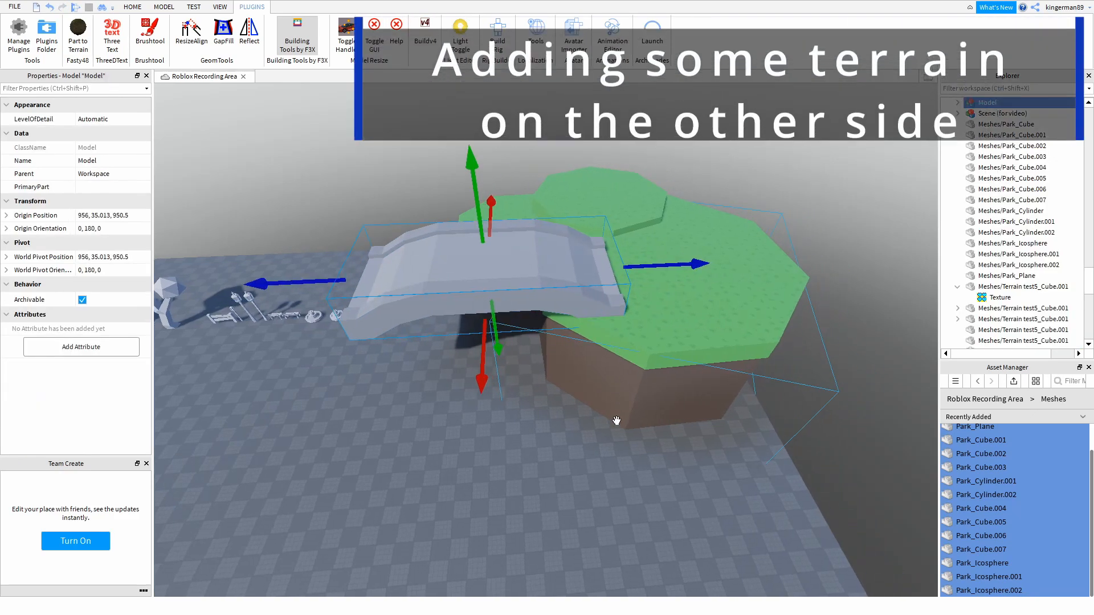
# Duplicate the nearest terrain piece, green top and brown base, and move the copy to the bridge's free end.
pyautogui.click(617, 420)
pyautogui.keyDown('shift'); pyautogui.click(587, 330); pyautogui.keyUp('shift')
pyautogui.hotkey('ctrl', 'd')
pyautogui.moveTo(463, 315); pyautogui.dragTo(196, 352)
pyautogui.moveTo(196, 352); pyautogui.dragTo(228, 342, button='right')
pyautogui.moveTo(228, 337); pyautogui.dragTo(256, 335)
# Rotate the copied terrain piece, shift it against the bridge's free end and adjust its height.
pyautogui.hotkey('ctrl', '4')
pyautogui.moveTo(487, 378); pyautogui.dragTo(539, 380)
pyautogui.hotkey('ctrl', '2')
pyautogui.moveTo(684, 315); pyautogui.dragTo(650, 318)
pyautogui.hotkey('ctrl', '3')
pyautogui.moveTo(489, 248)
pyautogui.mouseDown()
pyautogui.moveTo(494, 279)
pyautogui.moveTo(490, 259)
pyautogui.mouseUp()
pyautogui.hotkey('ctrl', '2')
pyautogui.hotkey('ctrl', 'g')
pyautogui.moveTo(559, 379); pyautogui.dragTo(480, 370, button='right')
pyautogui.hotkey('ctrl', 'u')
# Duplicate the new terrain piece's top and base and place the rotated copy in front of it.
pyautogui.click(492, 310)
pyautogui.keyDown('shift'); pyautogui.click(489, 371); pyautogui.keyUp('shift')
pyautogui.hotkey('ctrl', 'd')
pyautogui.moveTo(489, 365); pyautogui.dragTo(533, 421)
pyautogui.hotkey('ctrl', '4')
pyautogui.click(621, 477)
pyautogui.scroll(3, 621, 477)
pyautogui.scroll(-4, 621, 478)
pyautogui.moveTo(621, 477); pyautogui.dragTo(604, 439, button='right')
# Refine the rotation and position of the front terrain piece so it joins the piece at the bridge end.
pyautogui.click(425, 455)
pyautogui.keyDown('shift'); pyautogui.click(423, 420); pyautogui.keyUp('shift')
pyautogui.hotkey('ctrl', '2')
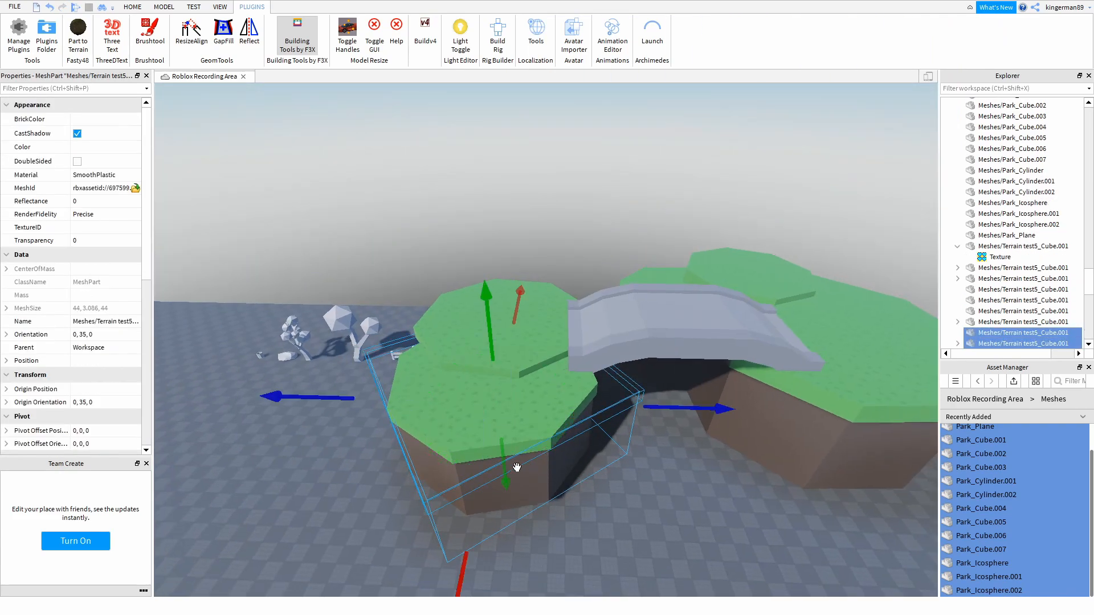
pyautogui.moveTo(507, 449); pyautogui.dragTo(549, 451)
pyautogui.hotkey('ctrl', '2')
pyautogui.moveTo(638, 415); pyautogui.dragTo(613, 413)
pyautogui.click(595, 491)
pyautogui.scroll(5, 595, 491)
pyautogui.scroll(-5, 595, 491)
pyautogui.moveTo(595, 492); pyautogui.dragTo(493, 321, button='right')
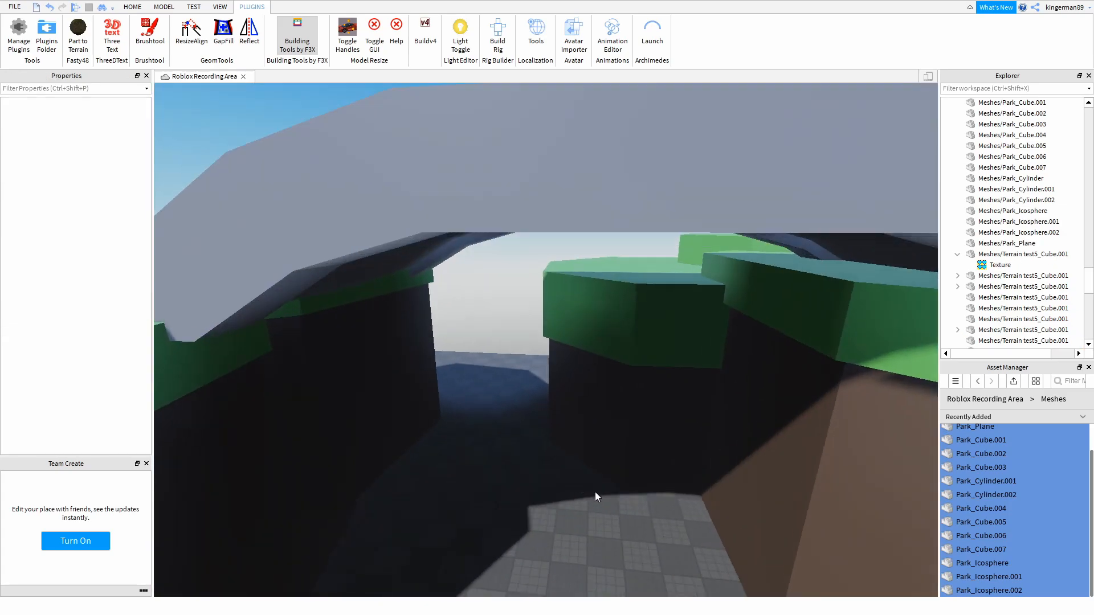
# Duplicate a terrain top and base again, then move and rotate the copy to extend the back of the new terrain.
pyautogui.click(530, 302)
pyautogui.keyDown('shift'); pyautogui.click(525, 343); pyautogui.keyUp('shift')
pyautogui.hotkey('ctrl', 'd')
pyautogui.moveTo(502, 399); pyautogui.dragTo(489, 419)
pyautogui.scroll(-2, 513, 422)
pyautogui.moveTo(610, 436); pyautogui.dragTo(559, 428)
pyautogui.moveTo(509, 322); pyautogui.dragTo(480, 357)
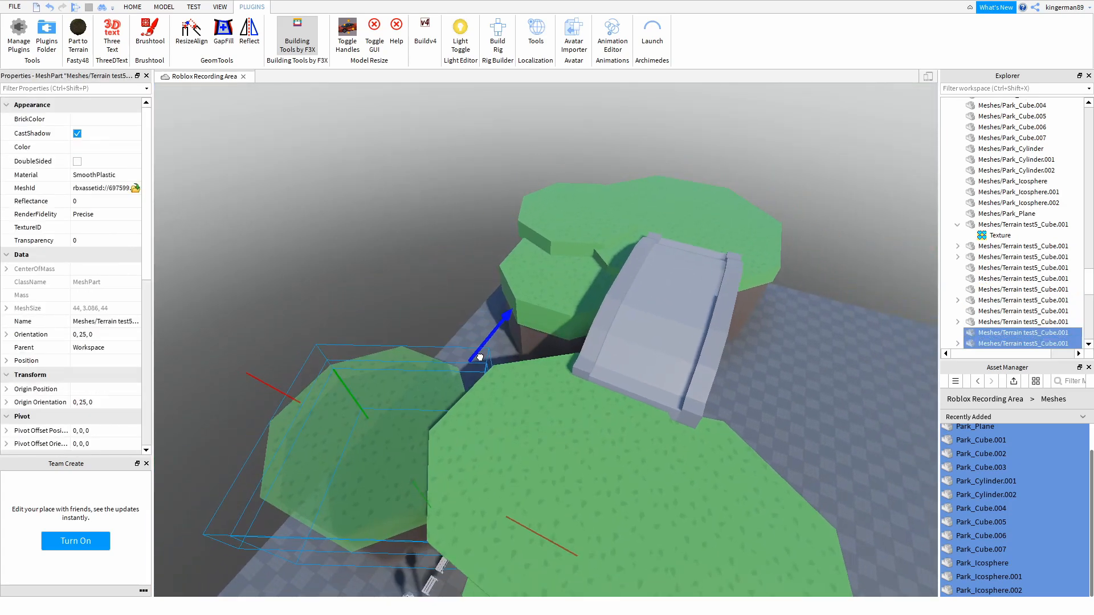
pyautogui.hotkey('ctrl', '4')
pyautogui.moveTo(503, 442); pyautogui.dragTo(471, 398)
pyautogui.click(493, 374)
# Examine the two terrain groups, the gap under the bridge and the park props from several angles.
pyautogui.moveTo(492, 373); pyautogui.dragTo(774, 247, button='right')
pyautogui.scroll(5, 555, 323)
pyautogui.scroll(-5, 555, 324)
pyautogui.scroll(-5, 543, 423)
pyautogui.scroll(4, 679, 310)
pyautogui.scroll(5, 535, 347)
pyautogui.moveTo(535, 347); pyautogui.dragTo(471, 449, button='right')
pyautogui.click(459, 332)
pyautogui.click(432, 379)
pyautogui.scroll(-5, 432, 378)
pyautogui.scroll(-4, 471, 449)
pyautogui.moveTo(771, 261); pyautogui.dragTo(335, 447)
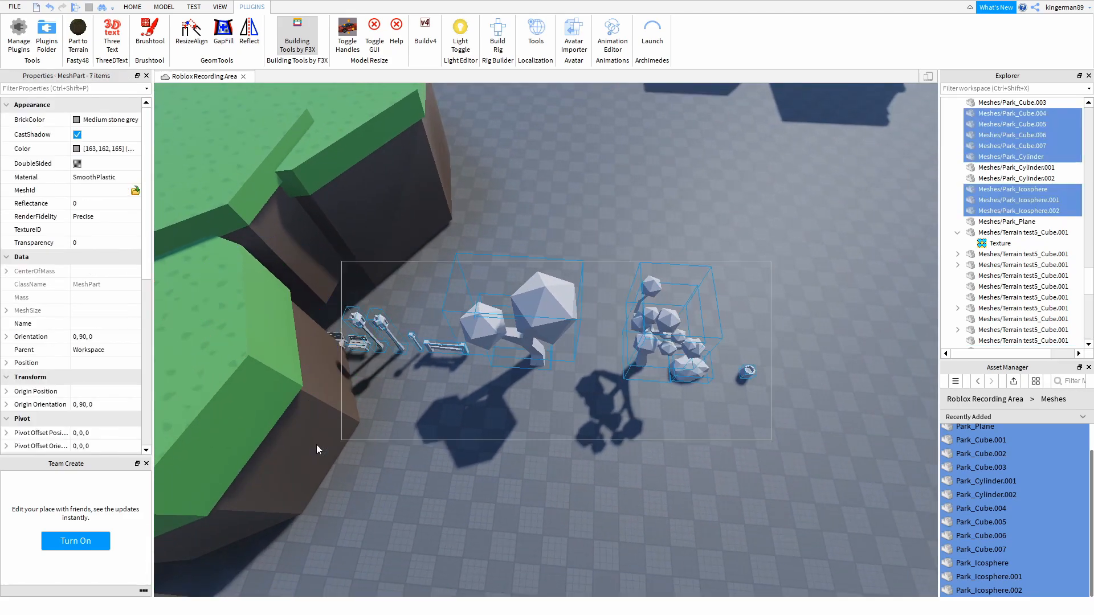
pyautogui.click(381, 427)
pyautogui.moveTo(187, 297); pyautogui.dragTo(504, 460, button='right')
pyautogui.click(503, 460)
pyautogui.hotkey('ctrl', '3')
pyautogui.moveTo(601, 501); pyautogui.dragTo(688, 491, button='right')
pyautogui.click(841, 401)
pyautogui.scroll(-5, 840, 398)
pyautogui.scroll(5, 818, 420)
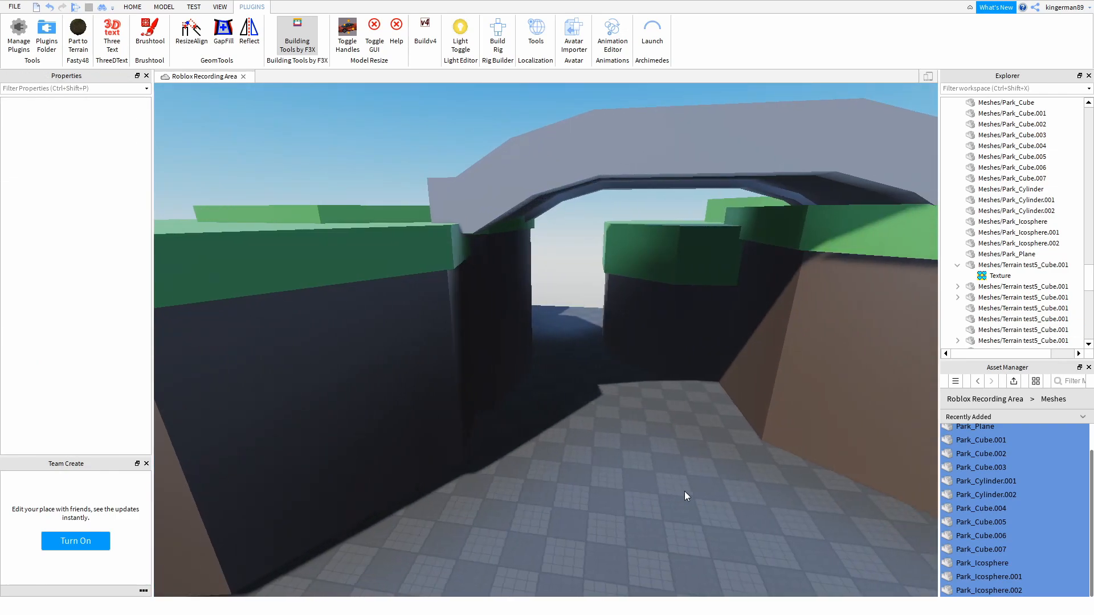
pyautogui.scroll(-2, 675, 495)
pyautogui.scroll(-5, 674, 494)
pyautogui.scroll(3, 675, 494)
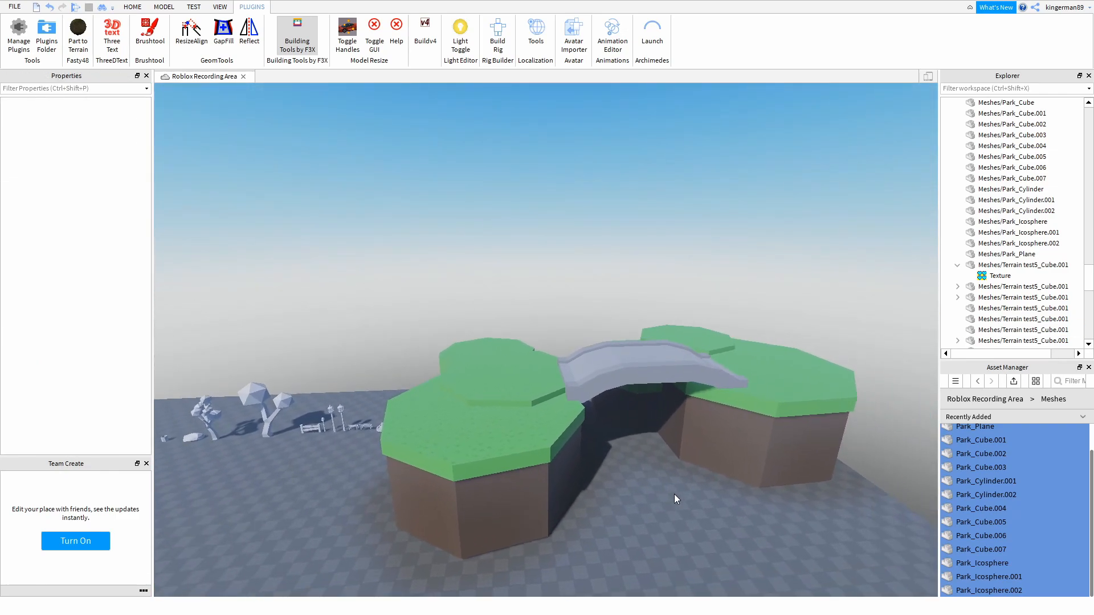
# Slide the bridge model along its length to Z 944.5 so it spans the gap between both terrain groups.
pyautogui.click(553, 313)
pyautogui.scroll(2, 592, 316)
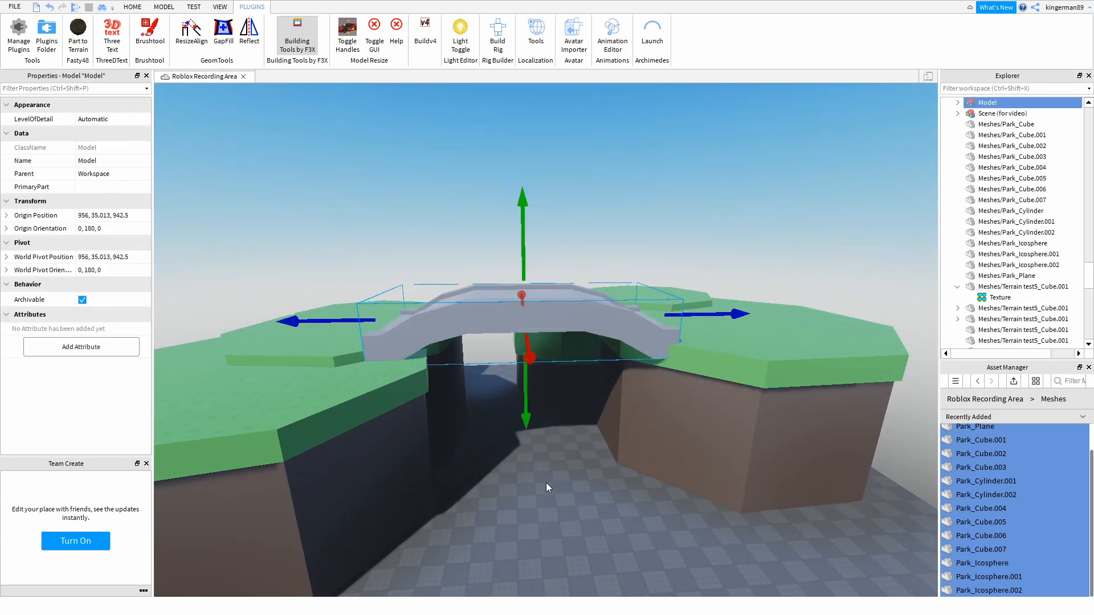
pyautogui.scroll(1, 547, 486)
pyautogui.moveTo(349, 322); pyautogui.dragTo(349, 323)
pyautogui.moveTo(374, 384); pyautogui.dragTo(373, 384, button='right')
pyautogui.scroll(-5, 373, 384)
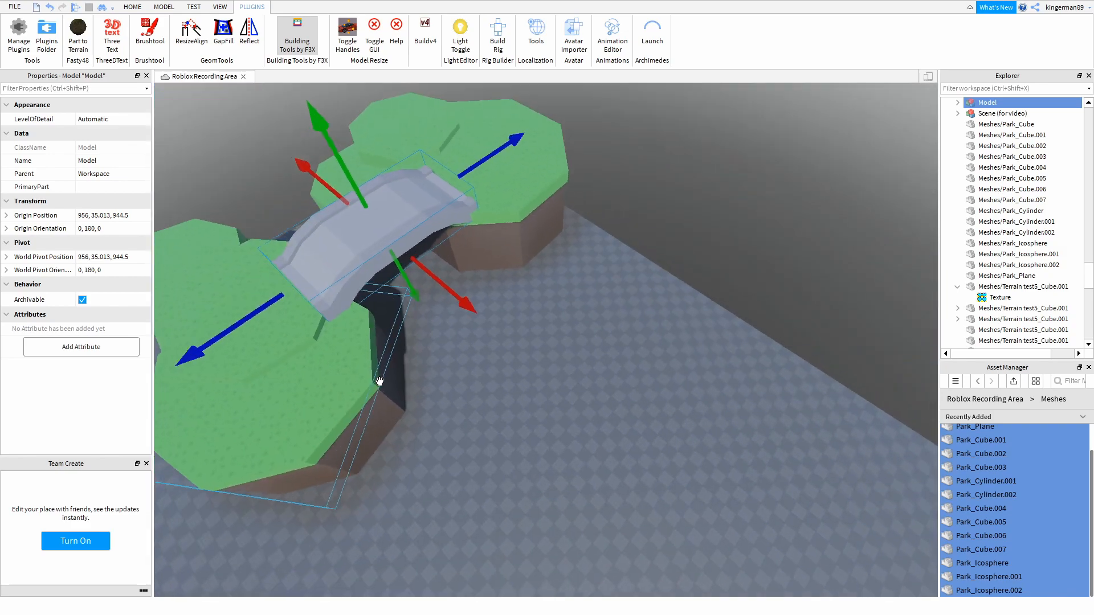
pyautogui.click(538, 373)
# Select the new terrain pieces together and shift them slightly away from the opposite terrain group.
pyautogui.moveTo(538, 373); pyautogui.dragTo(538, 373, button='right')
pyautogui.press('a')
pyautogui.moveTo(504, 462); pyautogui.dragTo(560, 181)
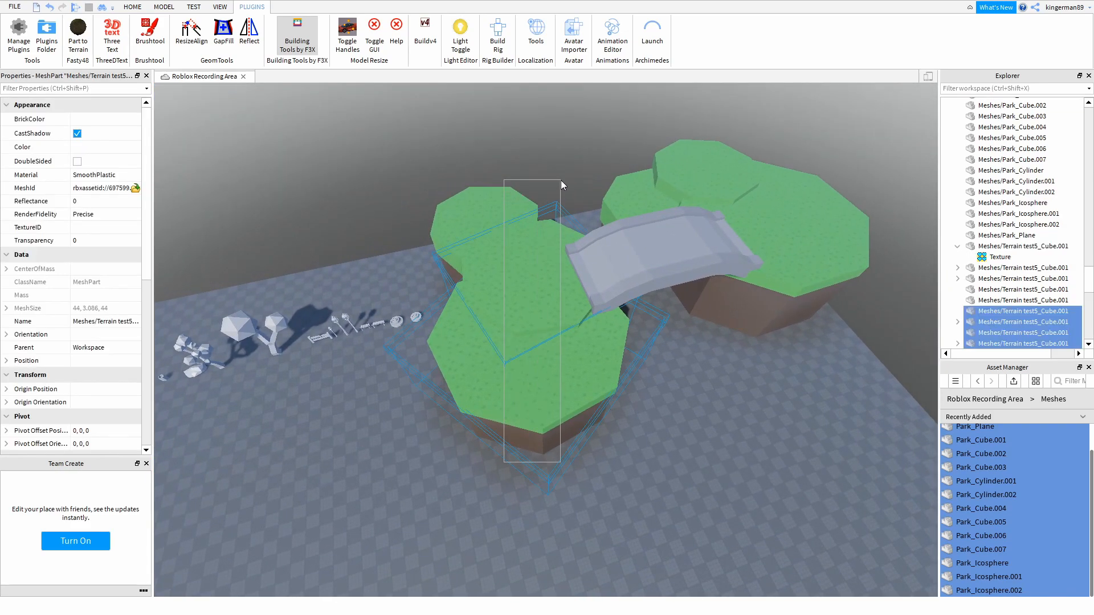
pyautogui.moveTo(687, 308); pyautogui.dragTo(671, 309)
pyautogui.click(685, 400)
# Inspect how the bridge ends meet the terrain on both sides and look over the row of park props.
pyautogui.scroll(5, 685, 400)
pyautogui.moveTo(685, 400); pyautogui.dragTo(685, 400, button='right')
pyautogui.scroll(-5, 584, 432)
pyautogui.click(475, 338)
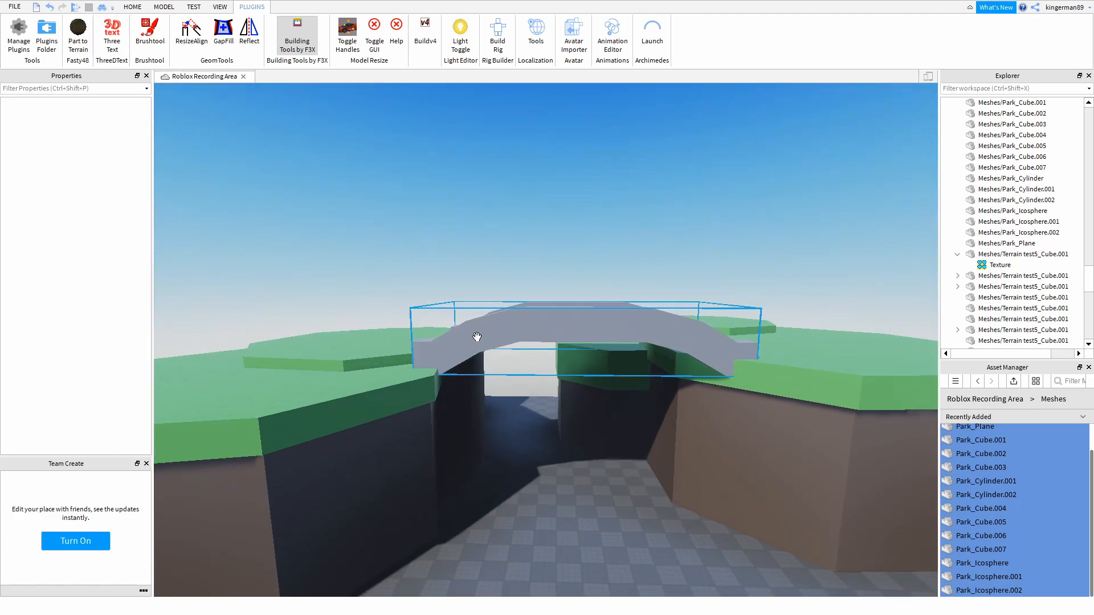
pyautogui.scroll(3, 516, 413)
pyautogui.scroll(-1, 516, 412)
pyautogui.moveTo(516, 413); pyautogui.dragTo(516, 413, button='right')
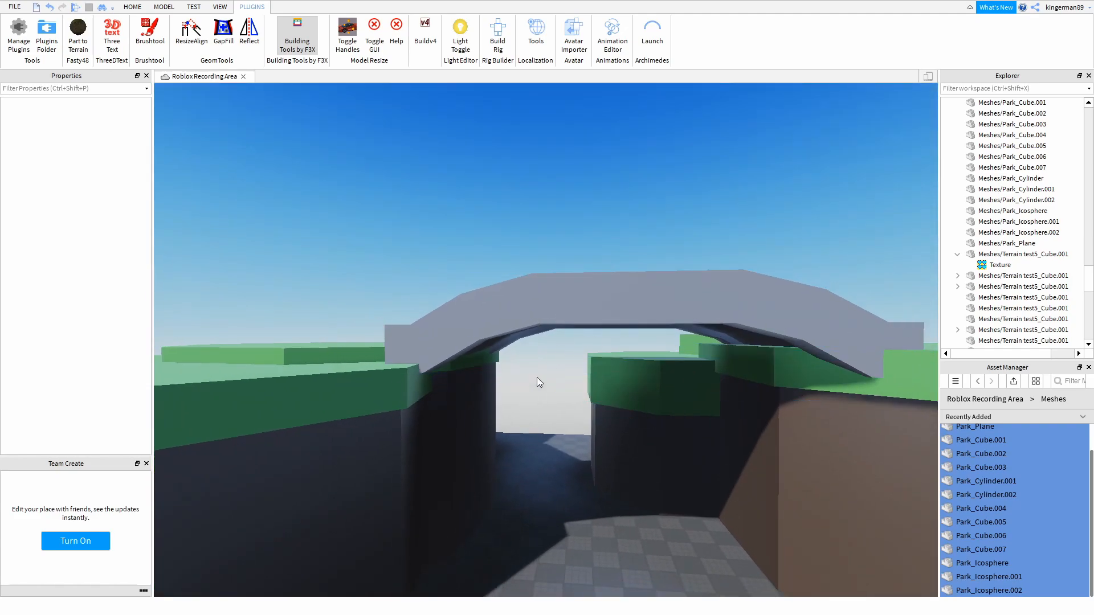
pyautogui.scroll(1, 536, 378)
pyautogui.click(409, 343)
pyautogui.scroll(-5, 439, 329)
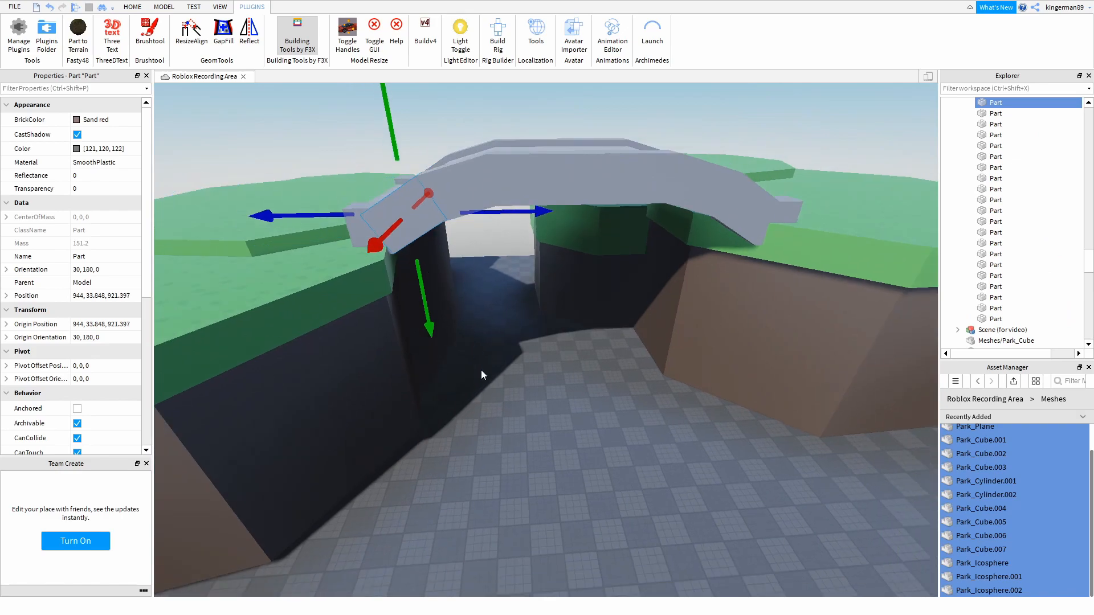
pyautogui.click(549, 470)
pyautogui.scroll(-4, 549, 470)
pyautogui.moveTo(491, 501); pyautogui.dragTo(491, 500, button='right')
pyautogui.scroll(3, 347, 394)
pyautogui.moveTo(347, 394); pyautogui.dragTo(347, 394, button='right')
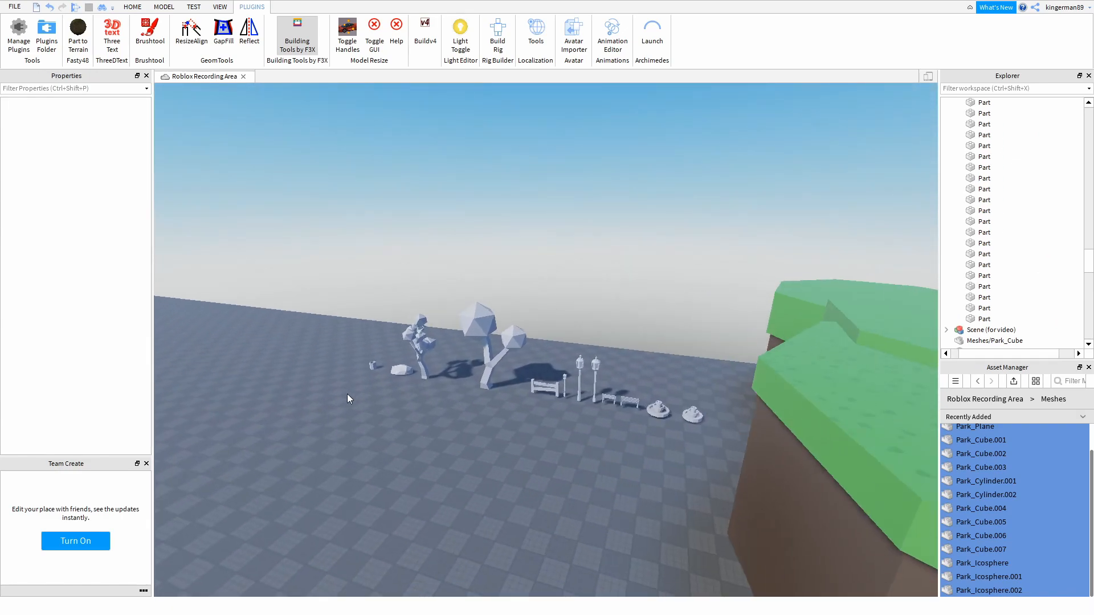
pyautogui.scroll(4, 347, 394)
pyautogui.scroll(-4, 398, 517)
# Move the rock mesh from the row of props onto the green terrain beside the bridge end.
pyautogui.moveTo(386, 391); pyautogui.dragTo(404, 486)
pyautogui.moveTo(404, 486); pyautogui.dragTo(405, 486, button='right')
pyautogui.moveTo(405, 486); pyautogui.dragTo(554, 389)
pyautogui.scroll(3, 555, 389)
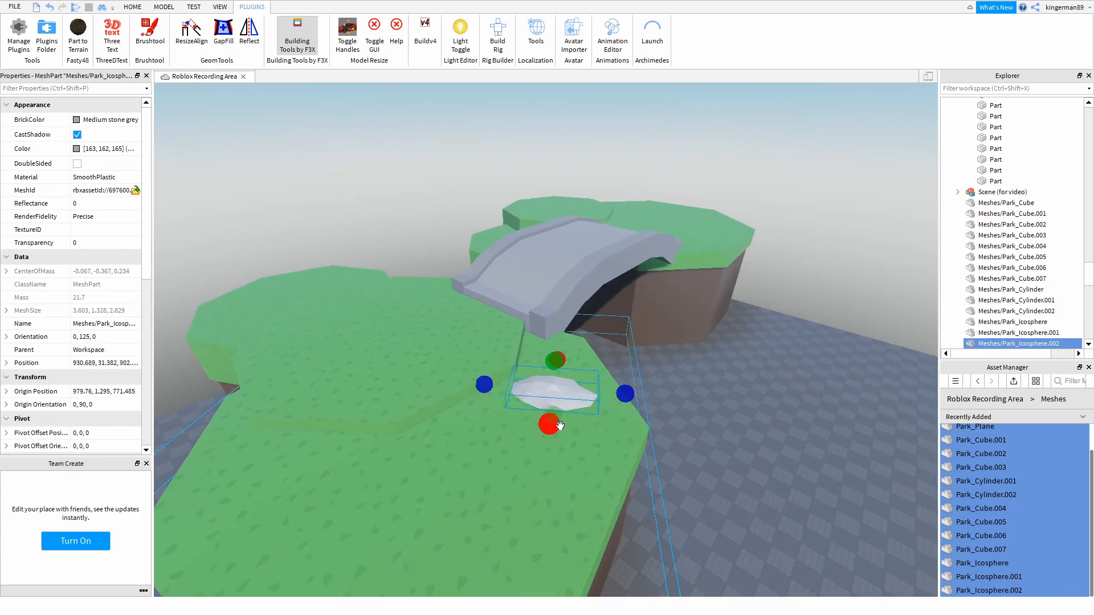
# Scale the rock up into a large boulder on the grass beside the bridge end.
pyautogui.moveTo(558, 343); pyautogui.dragTo(558, 343, button='right')
pyautogui.click(732, 405)
pyautogui.moveTo(731, 406); pyautogui.dragTo(732, 405, button='right')
pyautogui.scroll(2, 732, 405)
pyautogui.click(512, 416)
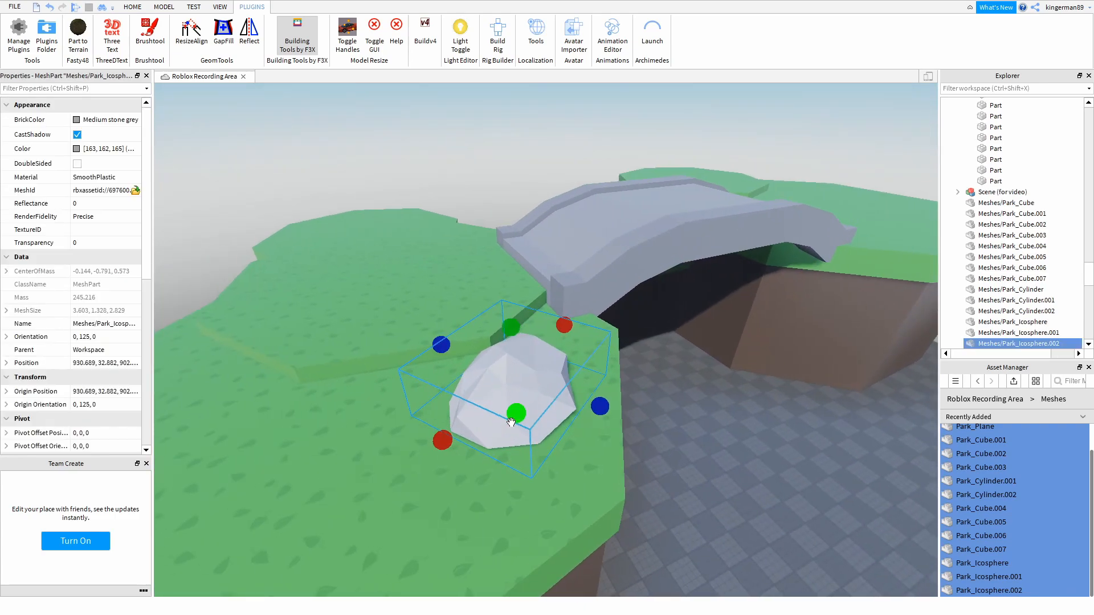
pyautogui.moveTo(511, 416); pyautogui.dragTo(511, 416, button='right')
pyautogui.click(595, 426)
pyautogui.scroll(-4, 520, 420)
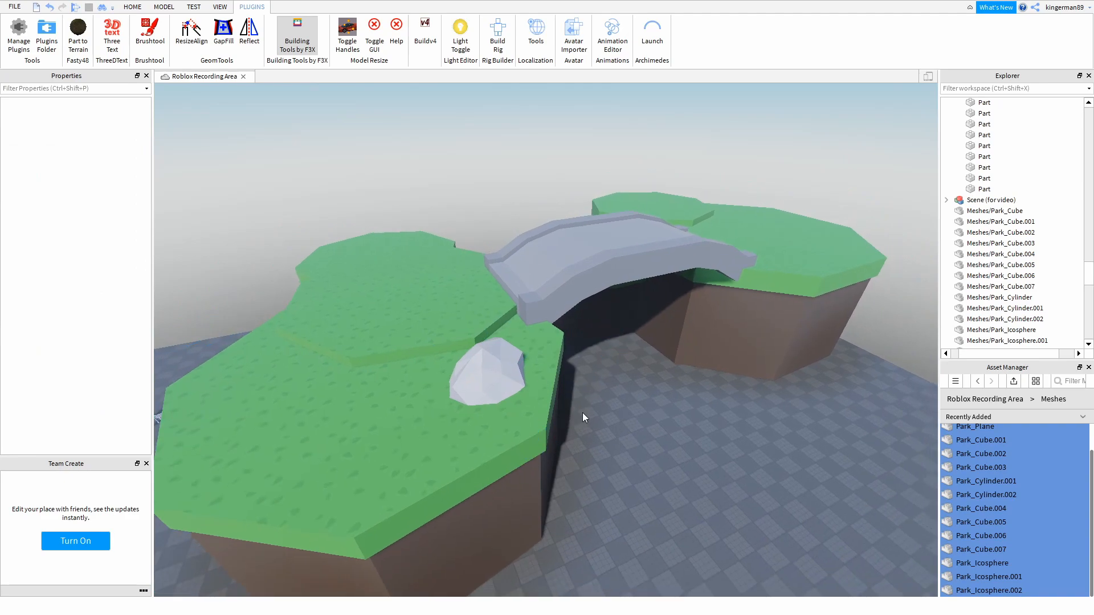
# Examine the enlarged rock and its surroundings from several distances and select the rock.
pyautogui.moveTo(584, 413); pyautogui.dragTo(583, 412, button='right')
pyautogui.scroll(-2, 584, 413)
pyautogui.moveTo(395, 443); pyautogui.dragTo(394, 443, button='right')
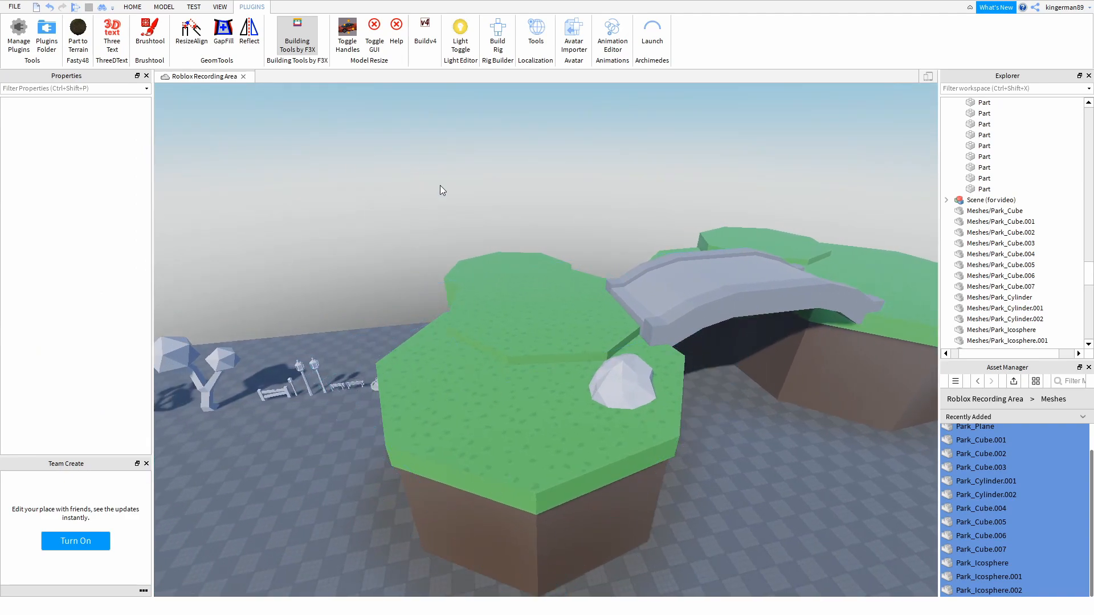
pyautogui.scroll(5, 357, 334)
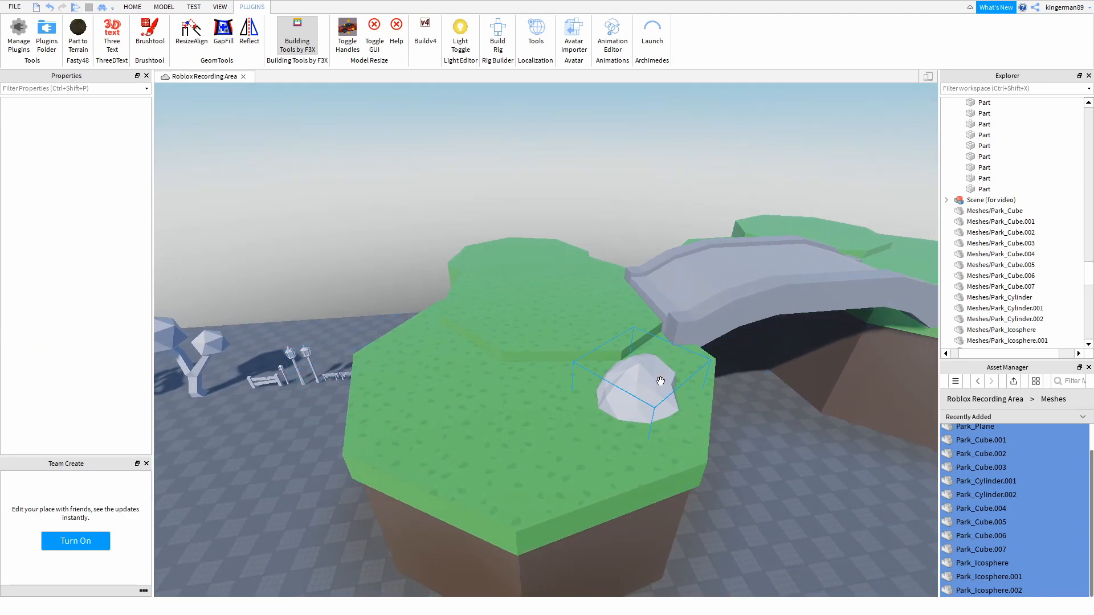
pyautogui.click(650, 380)
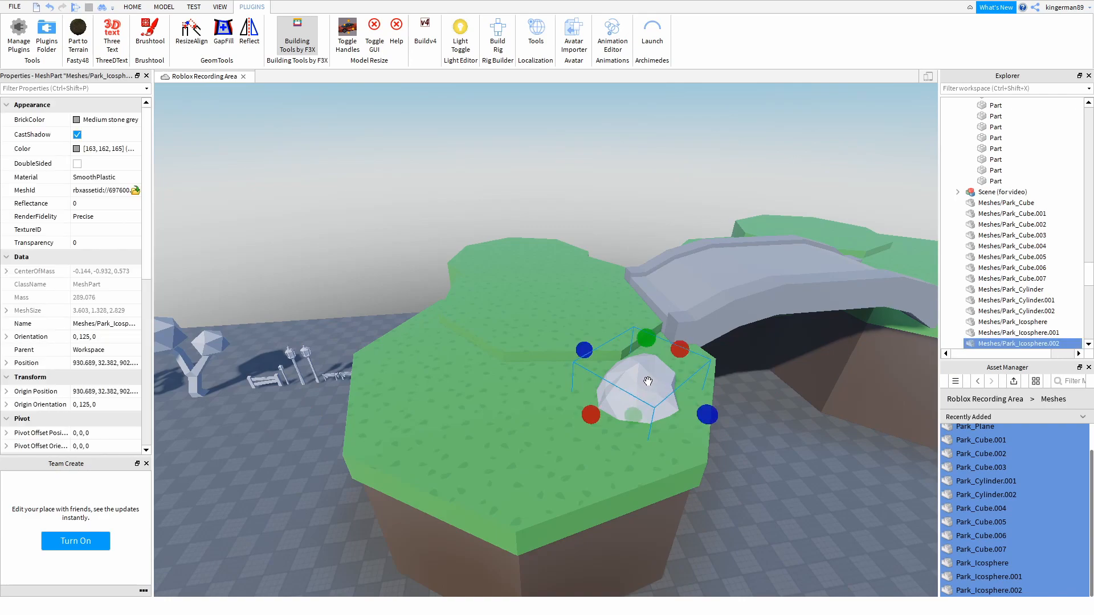
pyautogui.press('d')
pyautogui.press('w')
pyautogui.scroll(2, 532, 395)
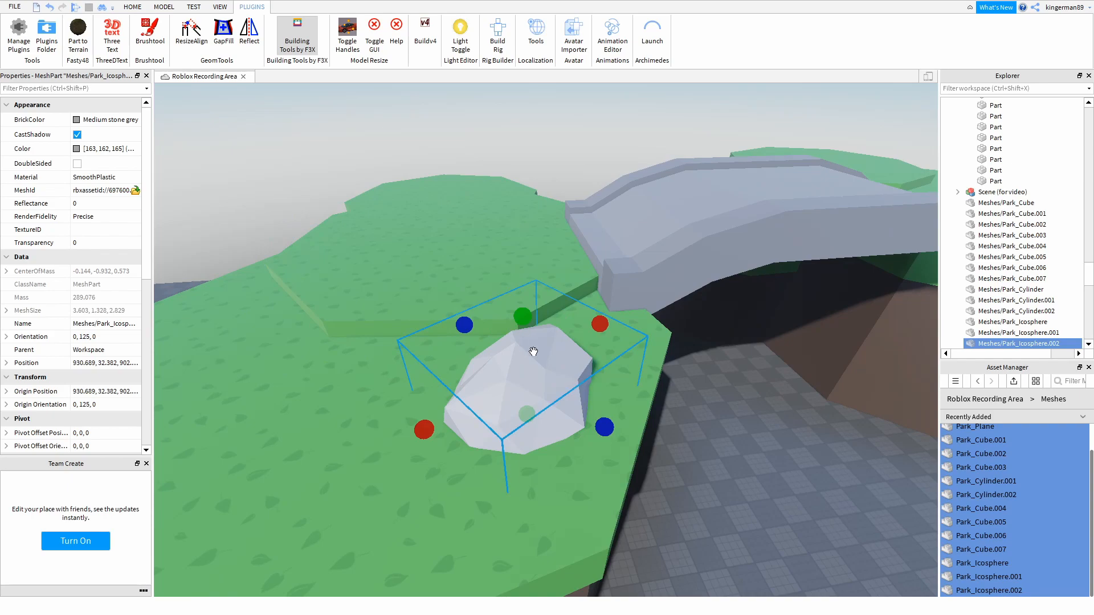
pyautogui.scroll(2, 542, 363)
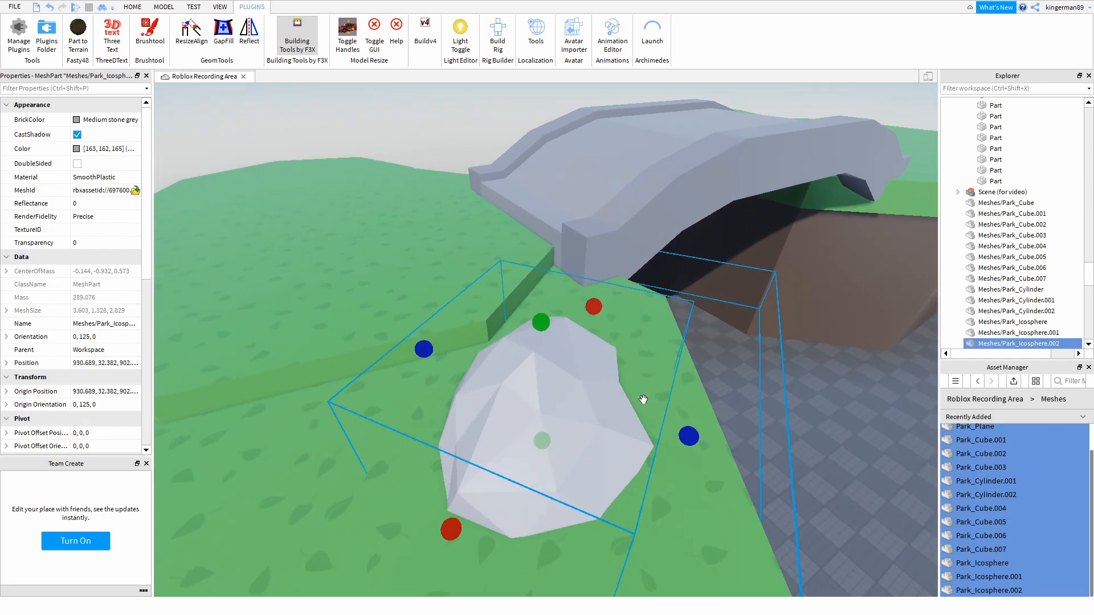
pyautogui.scroll(-5, 637, 392)
pyautogui.click(627, 397)
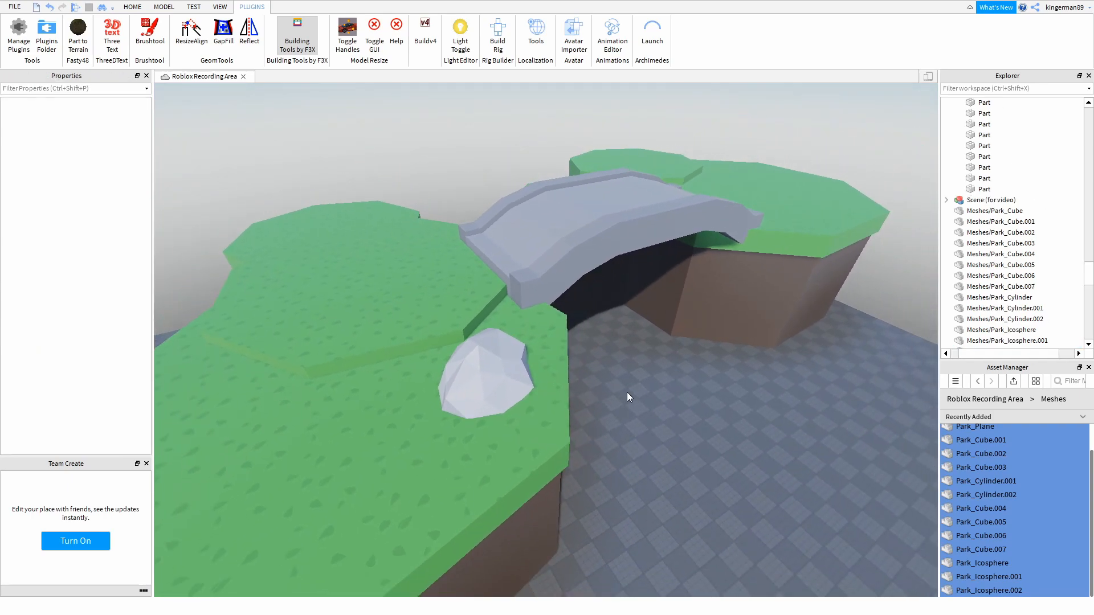
pyautogui.click(508, 357)
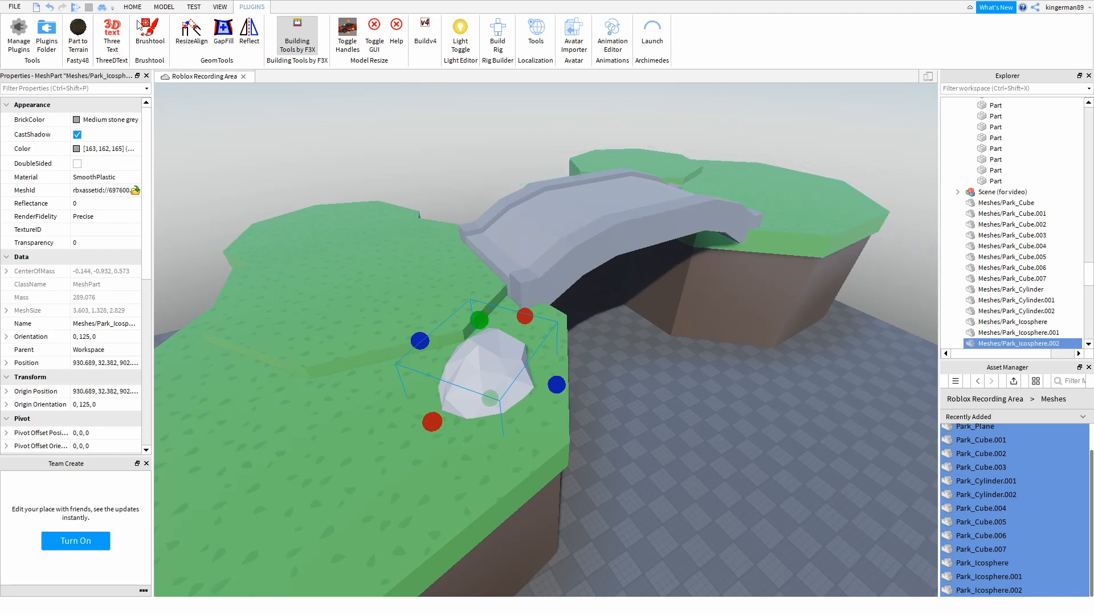
# Colour the boulder Smoky grey and shift it slightly across the grass beside the bridge end.
pyautogui.click(524, 250)
pyautogui.click(635, 398)
pyautogui.press('s')
pyautogui.click(523, 380)
pyautogui.press('a')
pyautogui.hotkey('ctrl', '2')
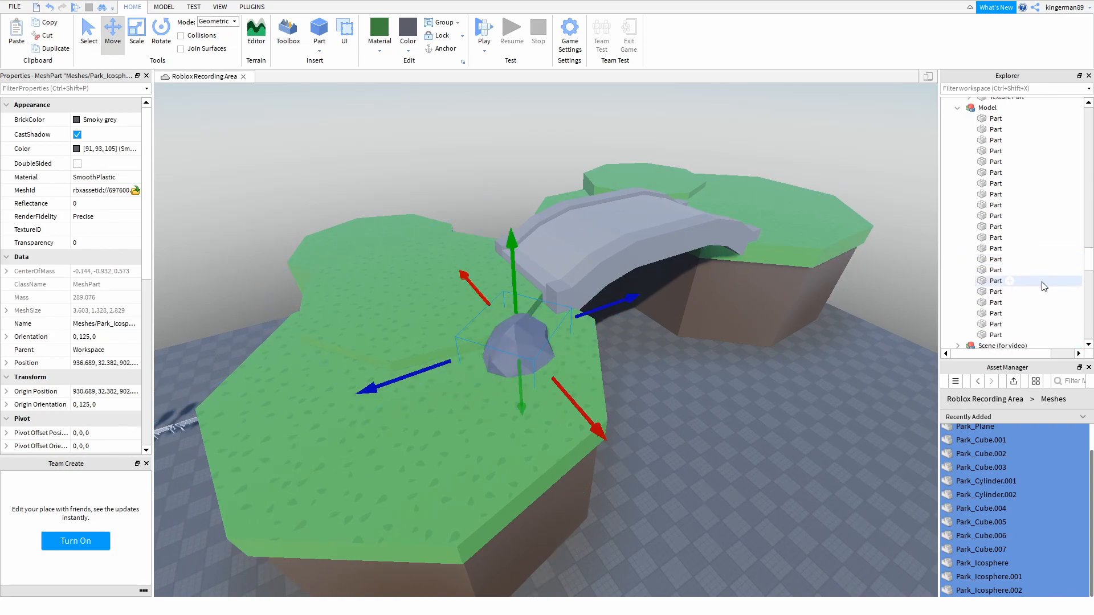
# Duplicate the grey boulder, enlarge and rotate the copy, and place it overlapping the first one.
pyautogui.press('w')
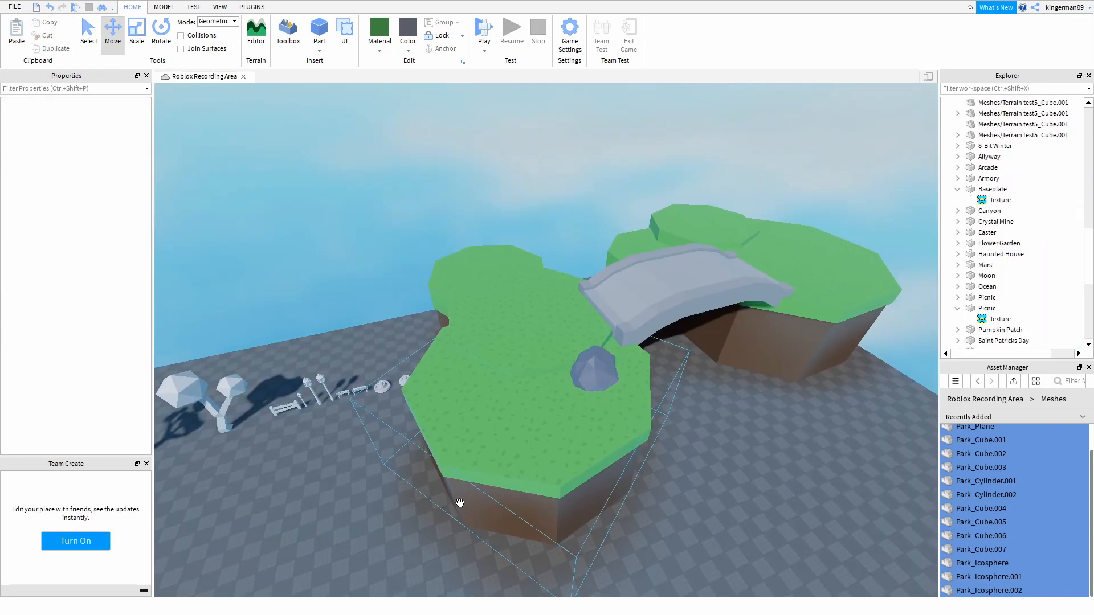
pyautogui.press('a')
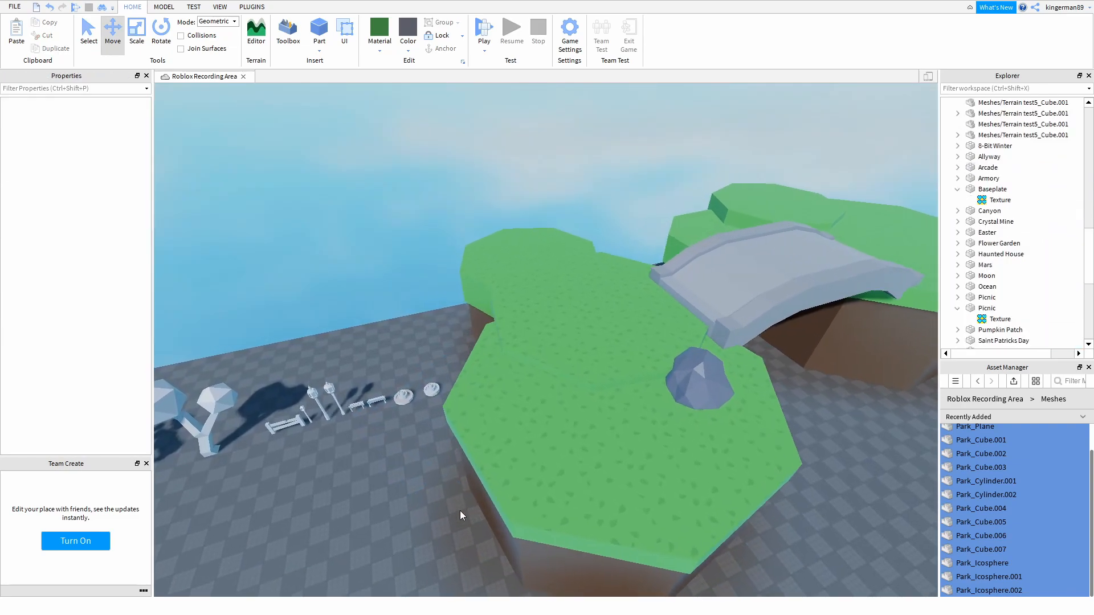
pyautogui.click(613, 388)
pyautogui.press('d')
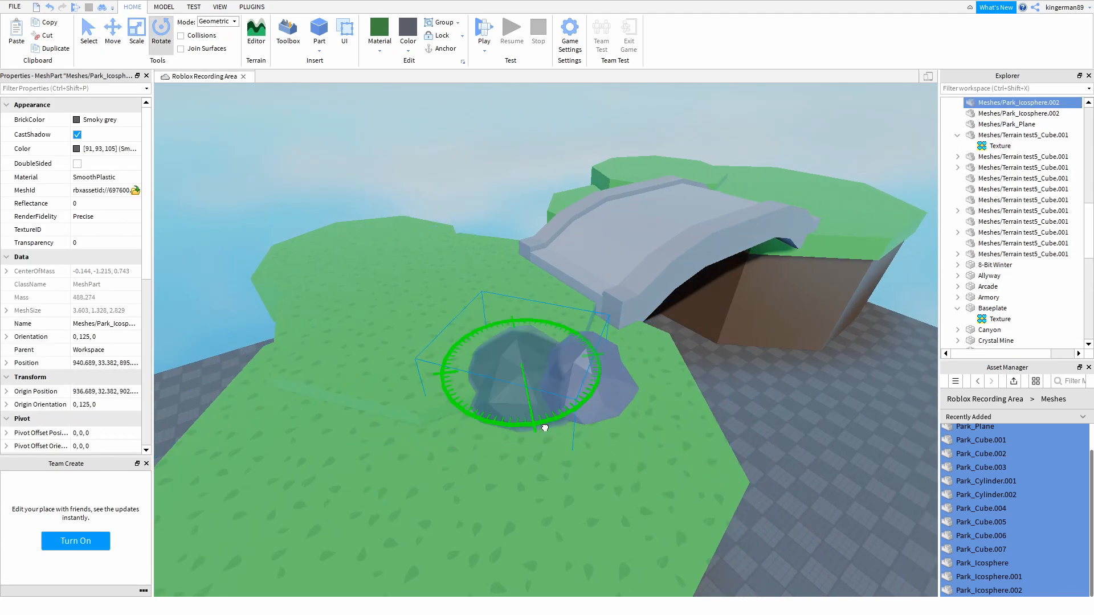
pyautogui.click(746, 433)
pyautogui.moveTo(746, 433); pyautogui.dragTo(760, 436, button='right')
pyautogui.press('s')
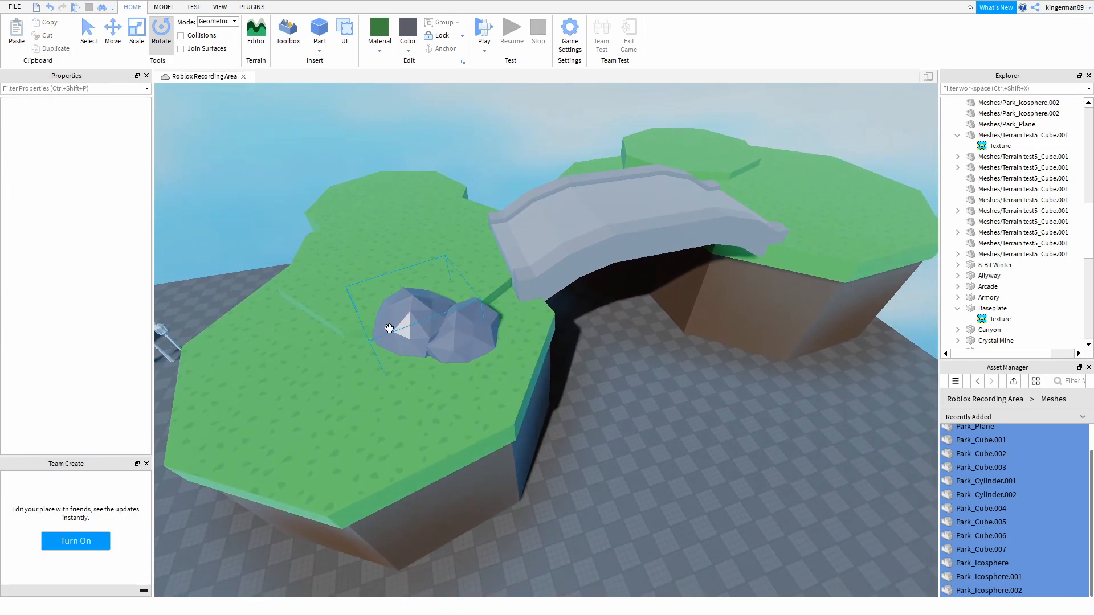
# Duplicate a boulder, place the copy on the grass across the bridge, and adjust its position and rotation.
pyautogui.click(406, 326)
pyautogui.hotkey('ctrl', '2')
pyautogui.hotkey('ctrl', 'd')
pyautogui.moveTo(505, 295); pyautogui.dragTo(691, 246)
pyautogui.press('d')
pyautogui.moveTo(691, 246); pyautogui.dragTo(630, 264, button='right')
pyautogui.press('a')
pyautogui.moveTo(527, 284); pyautogui.dragTo(424, 239)
pyautogui.moveTo(509, 297); pyautogui.dragTo(530, 289)
# Duplicate the boulder across the bridge and scale the copy up as a taller, rotated rock overlapping the first.
pyautogui.moveTo(536, 277); pyautogui.dragTo(535, 280, button='right')
pyautogui.press('w')
pyautogui.press('s')
pyautogui.hotkey('ctrl', '2')
pyautogui.hotkey('ctrl', 'd')
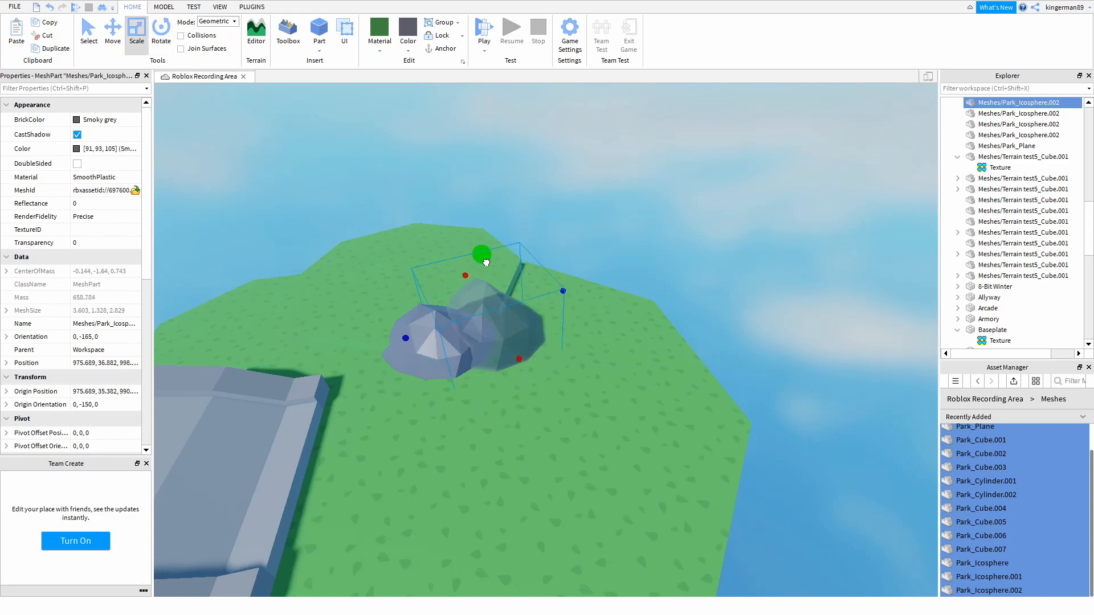
pyautogui.click(614, 192)
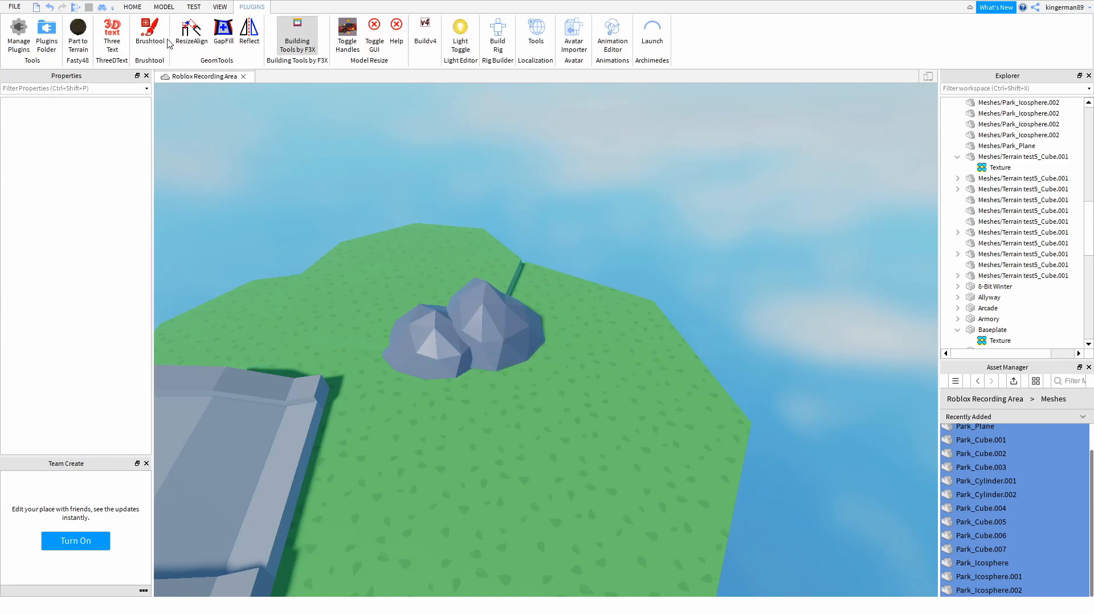
# Examine how the undersides of the boulders beside the bridge meet the grass from low, close and distant viewpoints.
pyautogui.moveTo(546, 191); pyautogui.dragTo(553, 194, button='right')
pyautogui.press('w')
pyautogui.click(649, 390)
pyautogui.click(430, 481)
pyautogui.moveTo(429, 480); pyautogui.dragTo(430, 480, button='right')
pyautogui.moveTo(430, 480); pyautogui.dragTo(769, 308)
pyautogui.moveTo(580, 448); pyautogui.dragTo(588, 453, button='right')
pyautogui.press('w')
pyautogui.scroll(-5, 540, 320)
pyautogui.scroll(2, 733, 498)
pyautogui.moveTo(732, 498); pyautogui.dragTo(687, 490, button='right')
pyautogui.click(687, 491)
pyautogui.scroll(2, 687, 491)
pyautogui.scroll(-4, 688, 490)
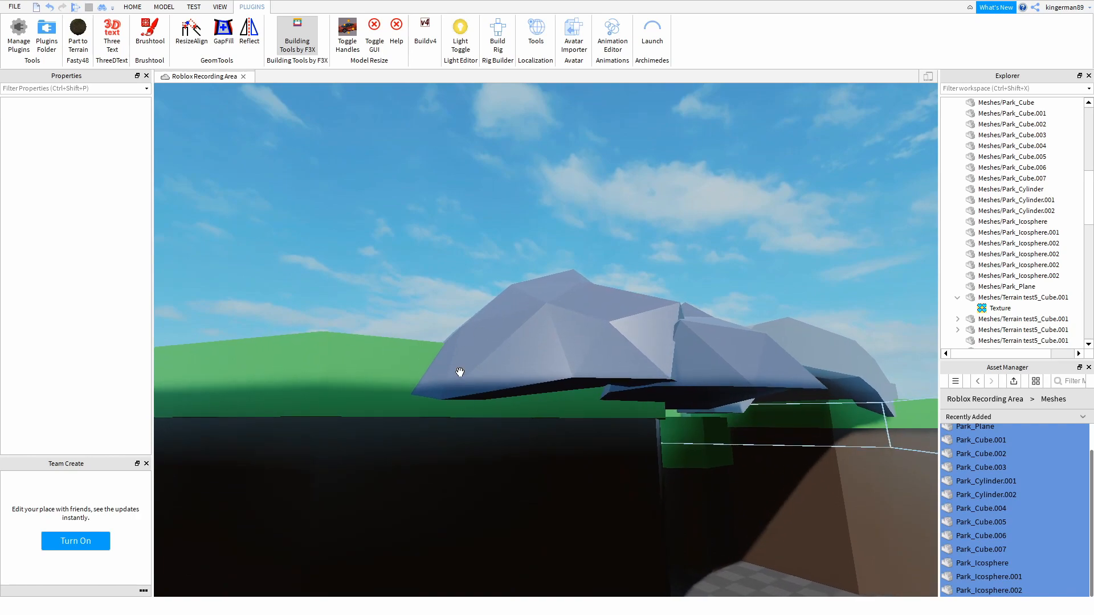
pyautogui.scroll(2, 560, 391)
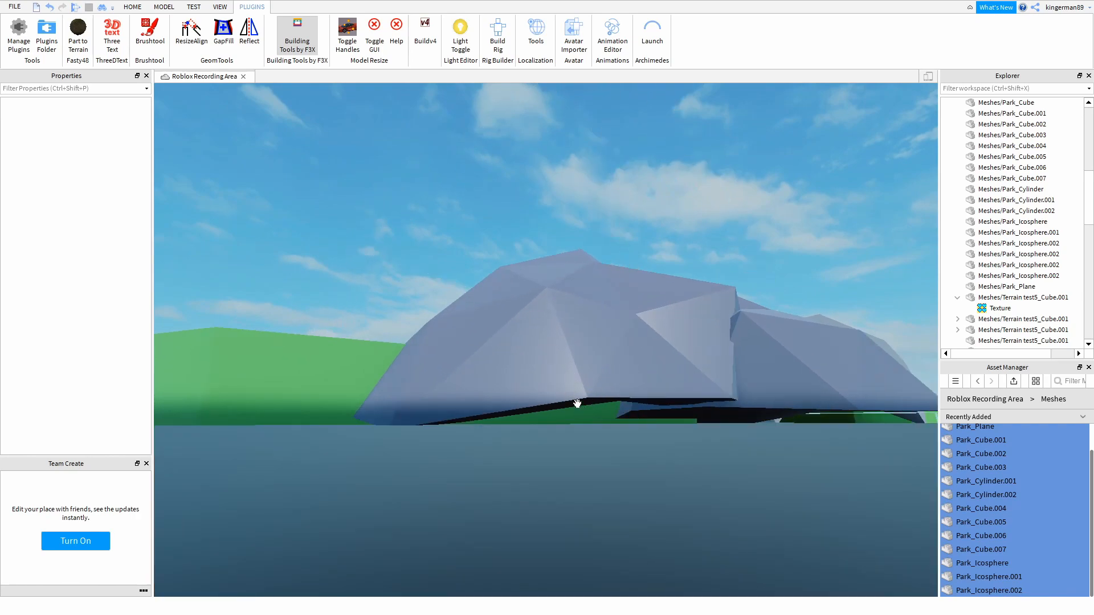
pyautogui.scroll(-4, 586, 398)
pyautogui.scroll(5, 576, 349)
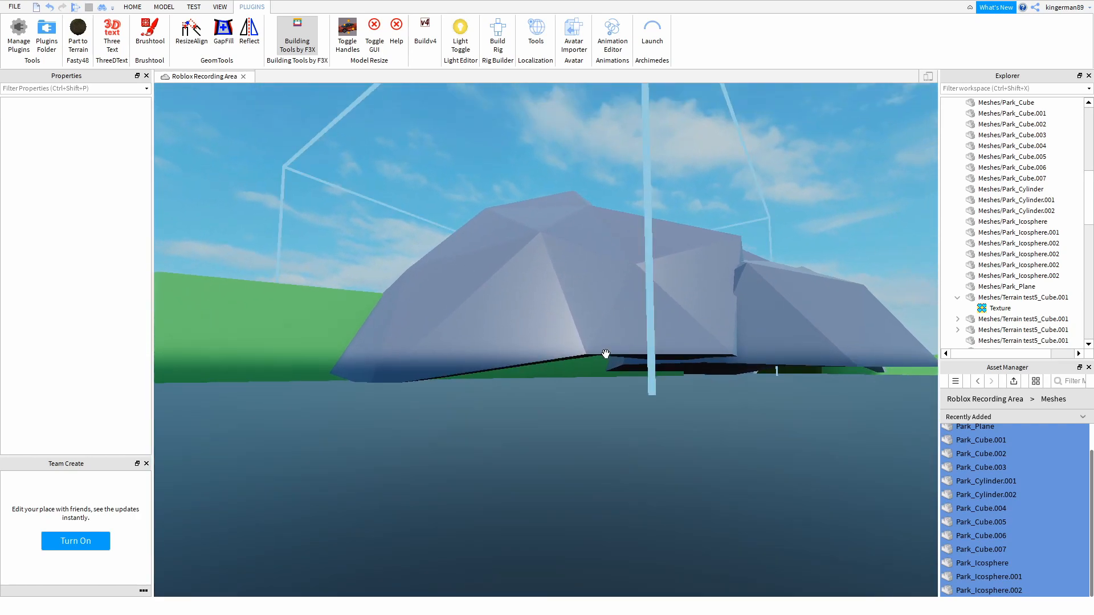
pyautogui.scroll(-6, 606, 356)
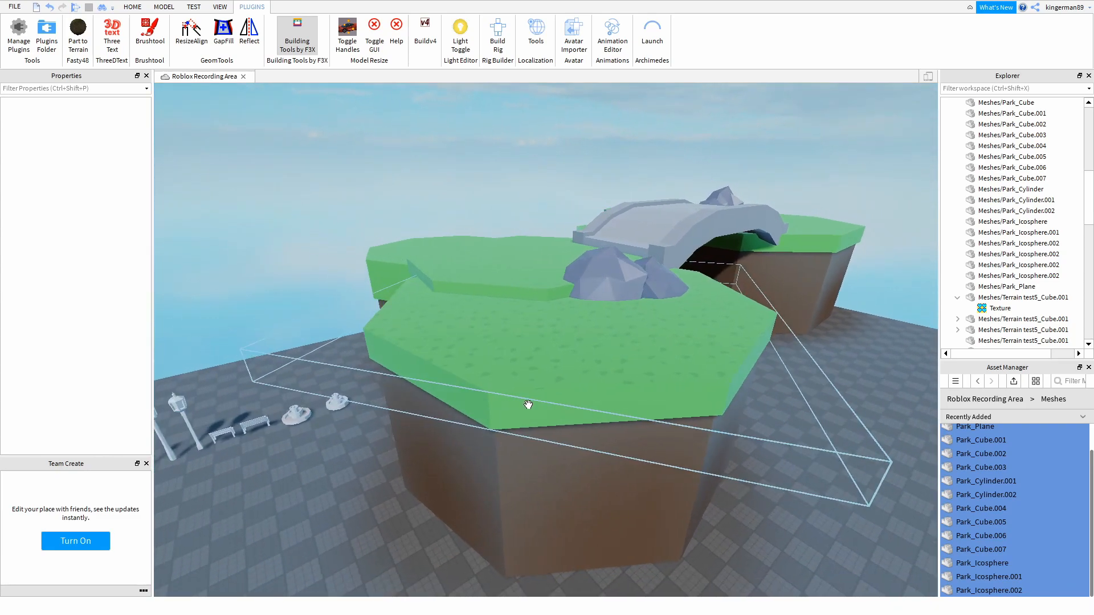
# Duplicate the fence from the row of props and place the copy on the far terrain beside the bridge end.
pyautogui.press('a')
pyautogui.press('a')
pyautogui.moveTo(367, 303); pyautogui.dragTo(355, 322, button='right')
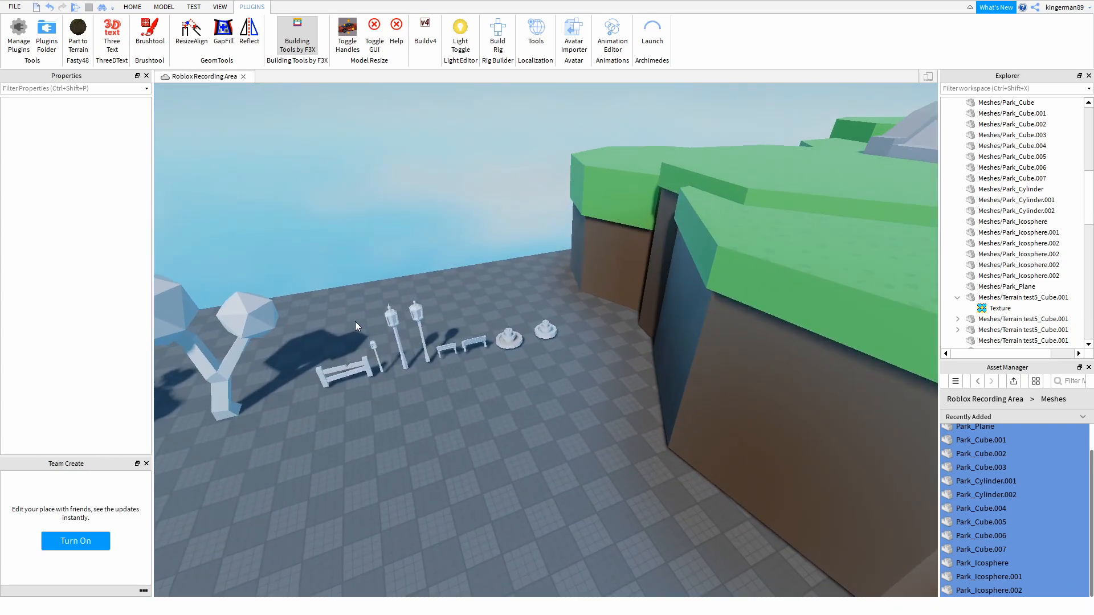
pyautogui.scroll(5, 354, 322)
pyautogui.press('a')
pyautogui.hotkey('ctrl', 'd')
pyautogui.moveTo(429, 372); pyautogui.dragTo(568, 439)
pyautogui.press('d')
pyautogui.press('d')
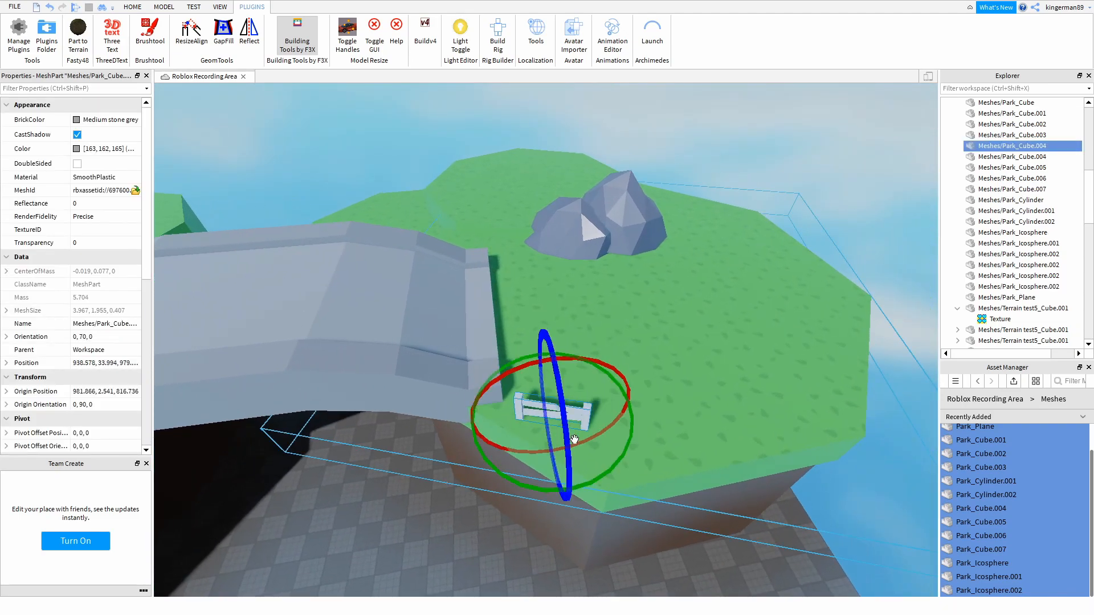
# Rotate the fence to a 50° orientation and nudge it along the terrain edge beside the bridge.
pyautogui.click(462, 528)
pyautogui.moveTo(462, 529); pyautogui.dragTo(466, 532, button='right')
pyautogui.press('w')
pyautogui.click(501, 368)
pyautogui.click(504, 366)
pyautogui.press('w')
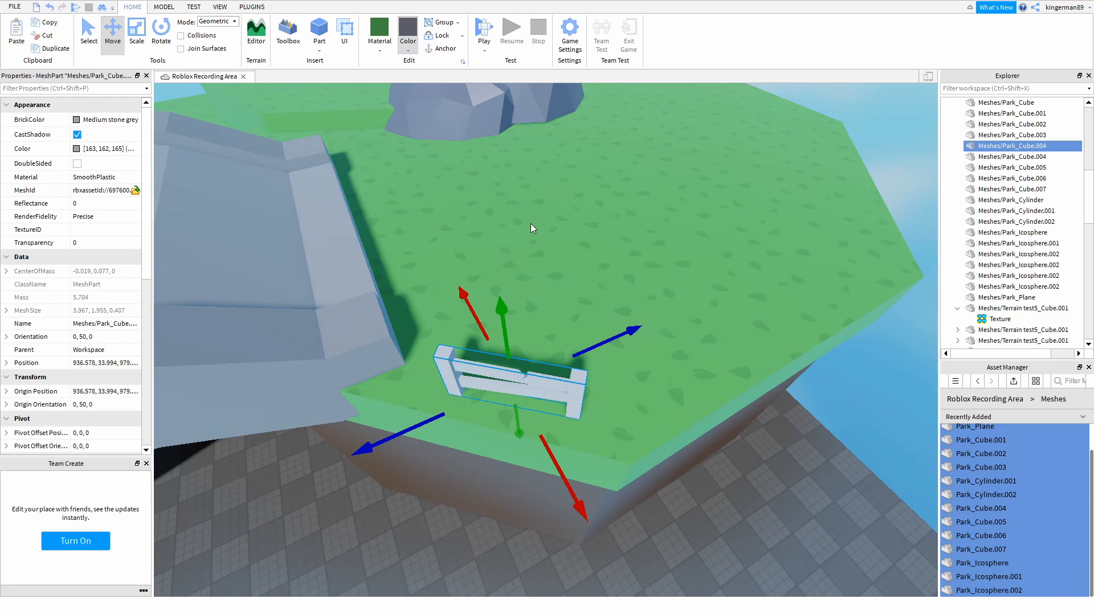
# Colour the fence beside the bridge dark brown.
pyautogui.moveTo(552, 243); pyautogui.dragTo(552, 241, button='right')
pyautogui.click(585, 195)
pyautogui.press('s')
pyautogui.press('a')
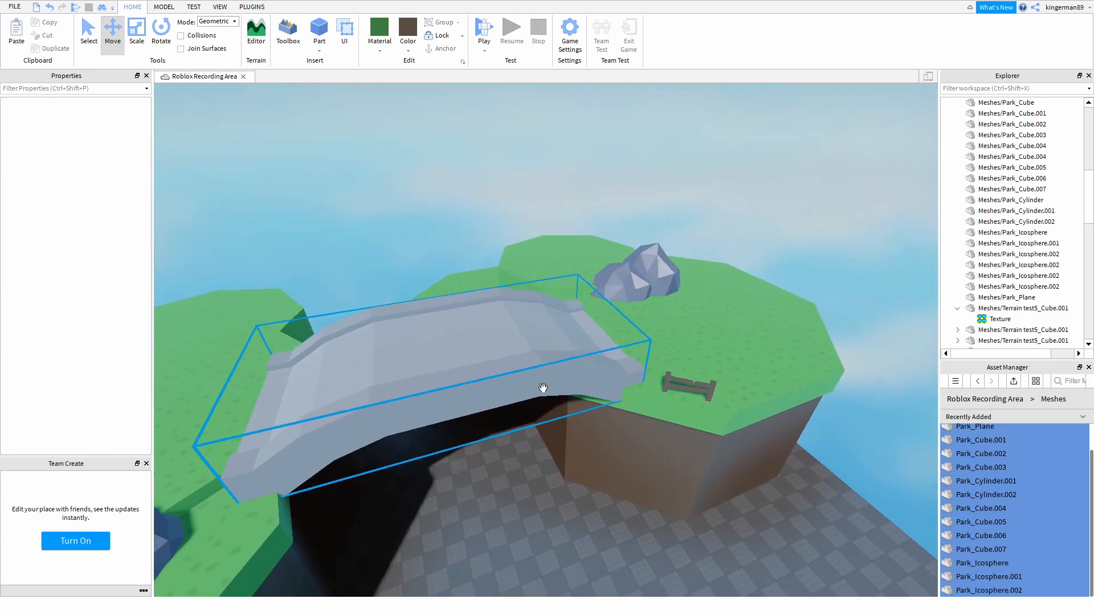
pyautogui.press('a')
pyautogui.press('s')
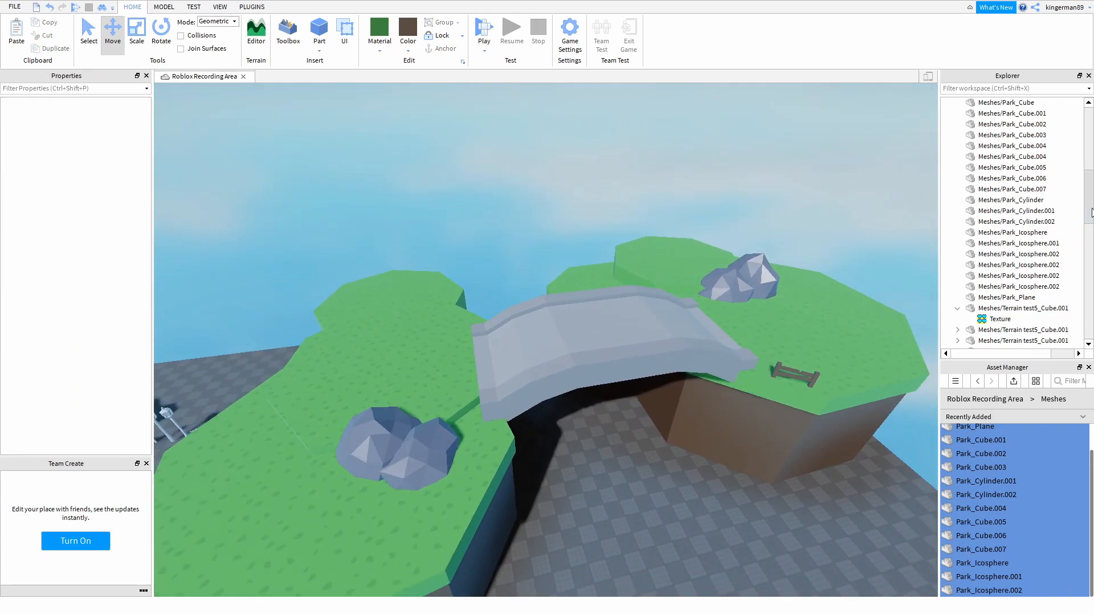
# Delete the objects nested under the Lighting service.
pyautogui.click(989, 192)
pyautogui.press('Delete')
pyautogui.click(986, 212)
pyautogui.press('Delete')
pyautogui.click(985, 222)
pyautogui.press('Delete')
pyautogui.press('d')
# Set the Lighting service's environment diffuse and specular scales to 0.
pyautogui.click(979, 221)
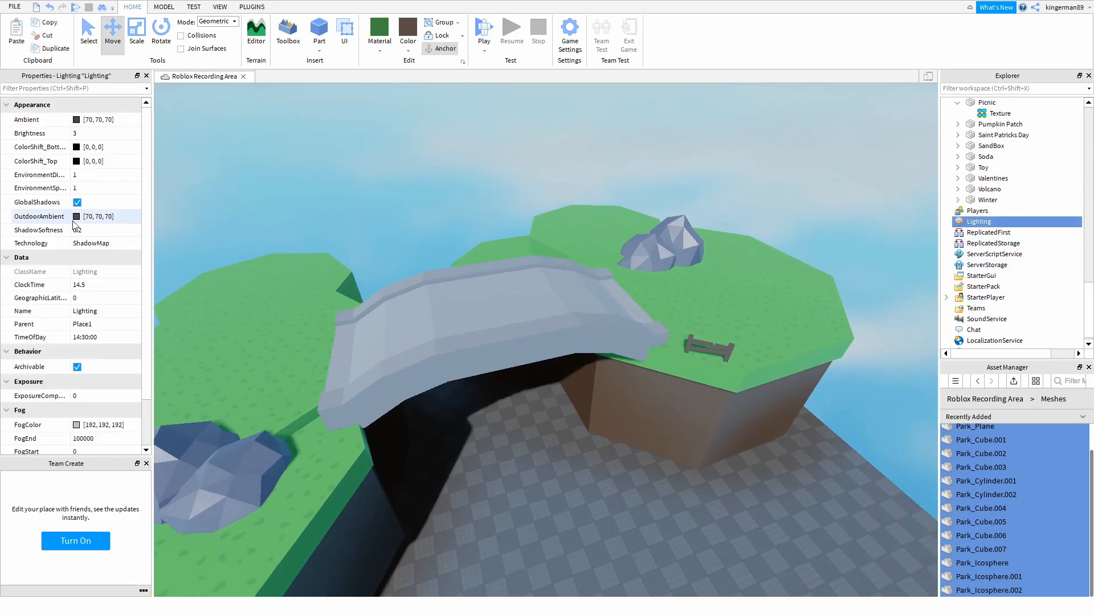
pyautogui.click(91, 175)
pyautogui.write('0')
pyautogui.click(364, 168)
pyautogui.click(979, 221)
pyautogui.click(414, 186)
# Set the Lighting service's Ambient colour to 159, 159, 159.
pyautogui.press('s')
pyautogui.moveTo(414, 186); pyautogui.dragTo(415, 183, button='right')
pyautogui.click(979, 221)
pyautogui.click(78, 120)
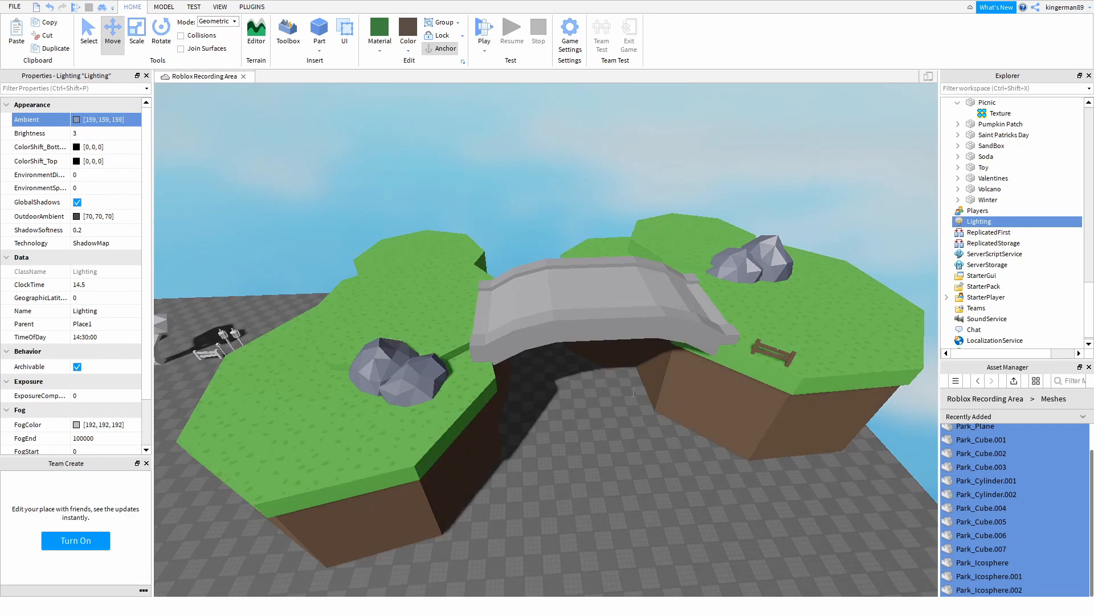
pyautogui.click(601, 428)
pyautogui.scroll(5, 601, 430)
pyautogui.scroll(-6, 601, 429)
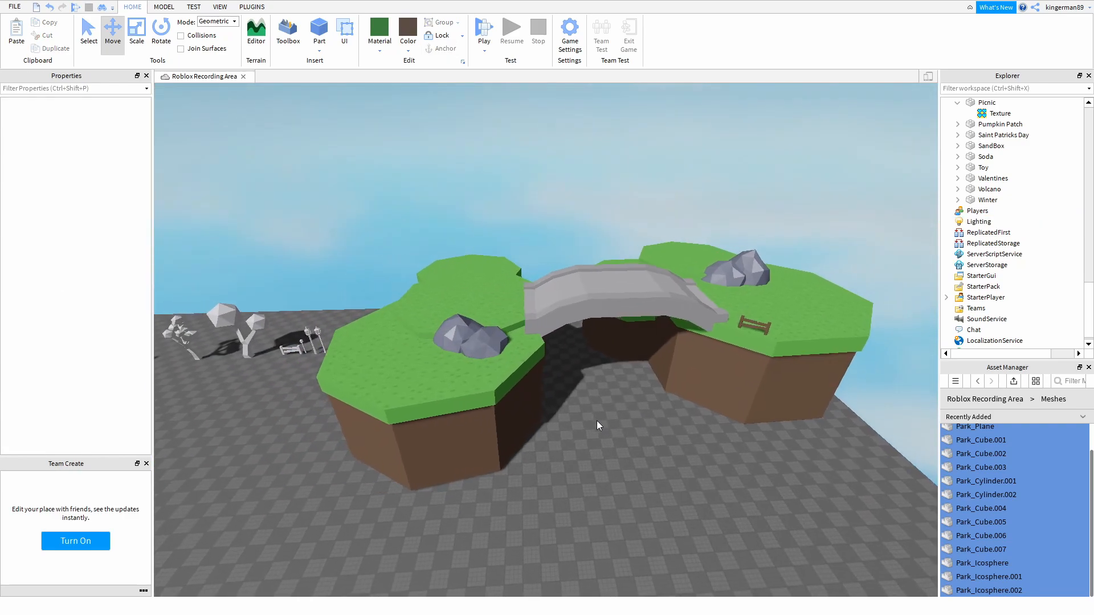
# Select the post and lantern glass of one street lamp in the row of props and group them into a model.
pyautogui.press('a')
pyautogui.press('a')
pyautogui.scroll(5, 450, 351)
pyautogui.press('a')
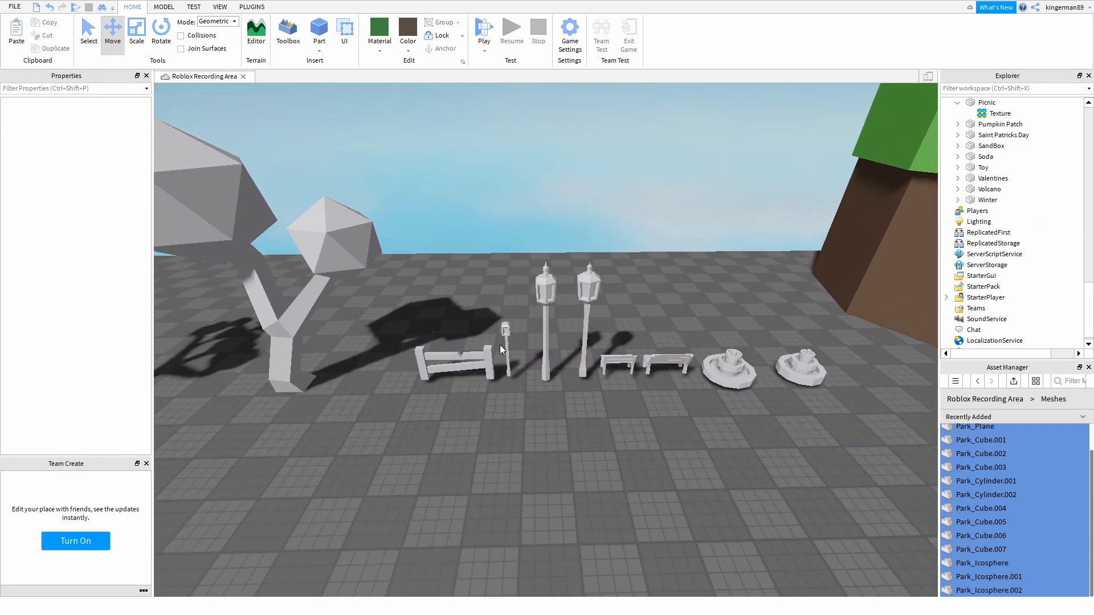
pyautogui.press('a')
pyautogui.press('w')
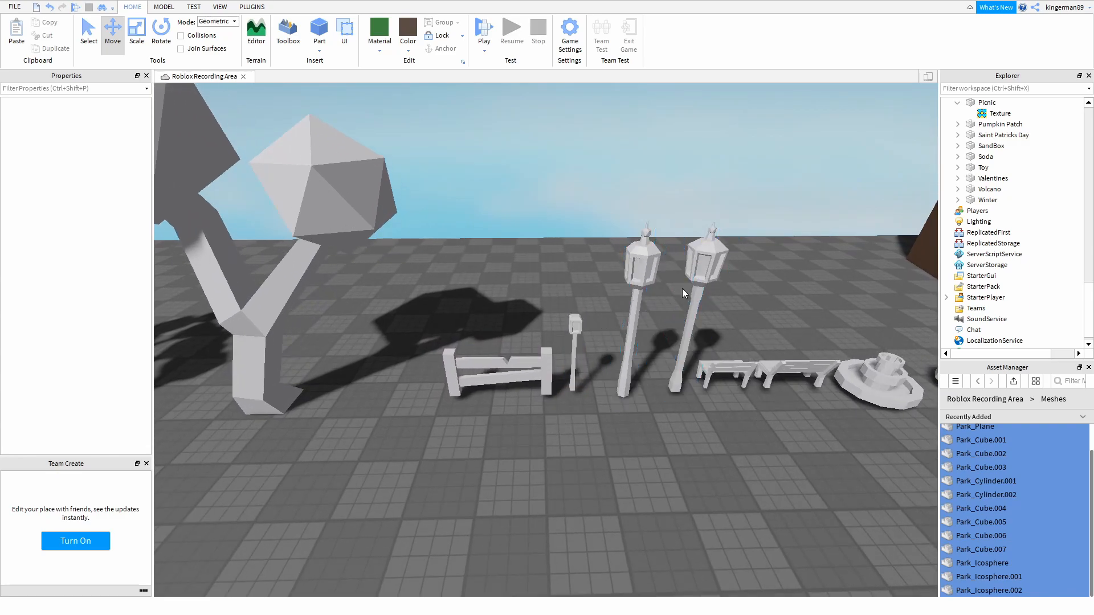
pyautogui.press('w')
pyautogui.press('d')
pyautogui.scroll(-8, 495, 410)
pyautogui.moveTo(576, 252); pyautogui.dragTo(496, 410)
pyautogui.hotkey('ctrl', 'z')
pyautogui.scroll(6, 509, 350)
pyautogui.moveTo(508, 350); pyautogui.dragTo(534, 232)
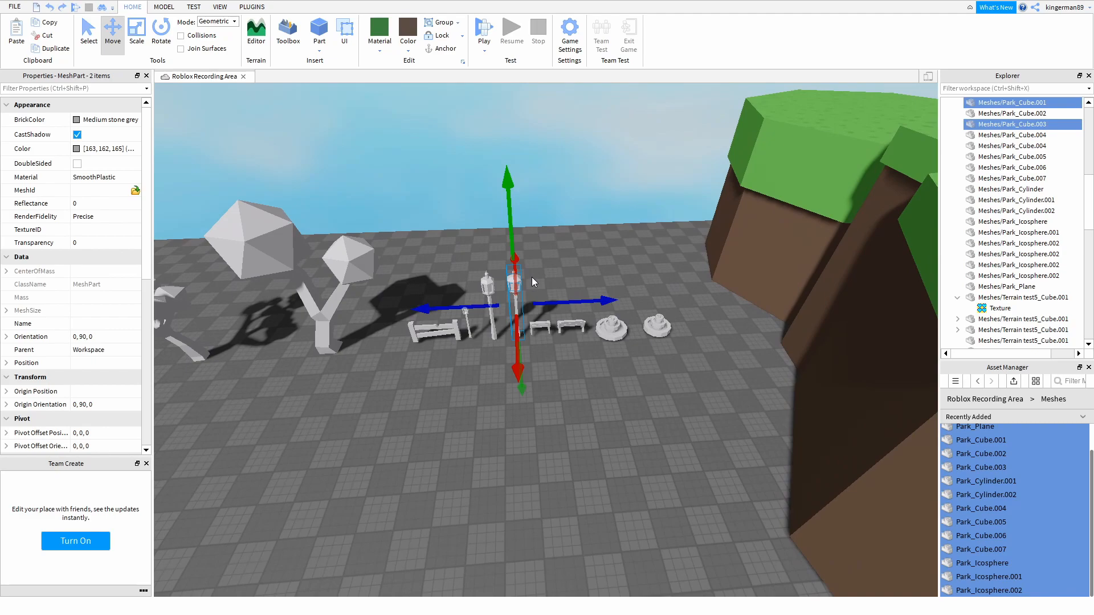
pyautogui.hotkey('ctrl', 'g')
# Move the grouped street lamp from the row of props onto the green terrain near the bridge and rotate it.
pyautogui.moveTo(518, 284); pyautogui.dragTo(527, 312)
pyautogui.press('d')
pyautogui.hotkey('ctrl', '4')
pyautogui.moveTo(523, 307); pyautogui.dragTo(525, 273, button='right')
pyautogui.press('d')
# Duplicate the street lamp and place the rotated copy on the terrain at the opposite end of the bridge.
pyautogui.hotkey('ctrl', '1')
pyautogui.hotkey('ctrl', 'd')
pyautogui.moveTo(515, 229); pyautogui.dragTo(651, 210)
pyautogui.press('d')
pyautogui.hotkey('ctrl', '4')
pyautogui.click(852, 271)
pyautogui.moveTo(853, 271); pyautogui.dragTo(750, 259, button='right')
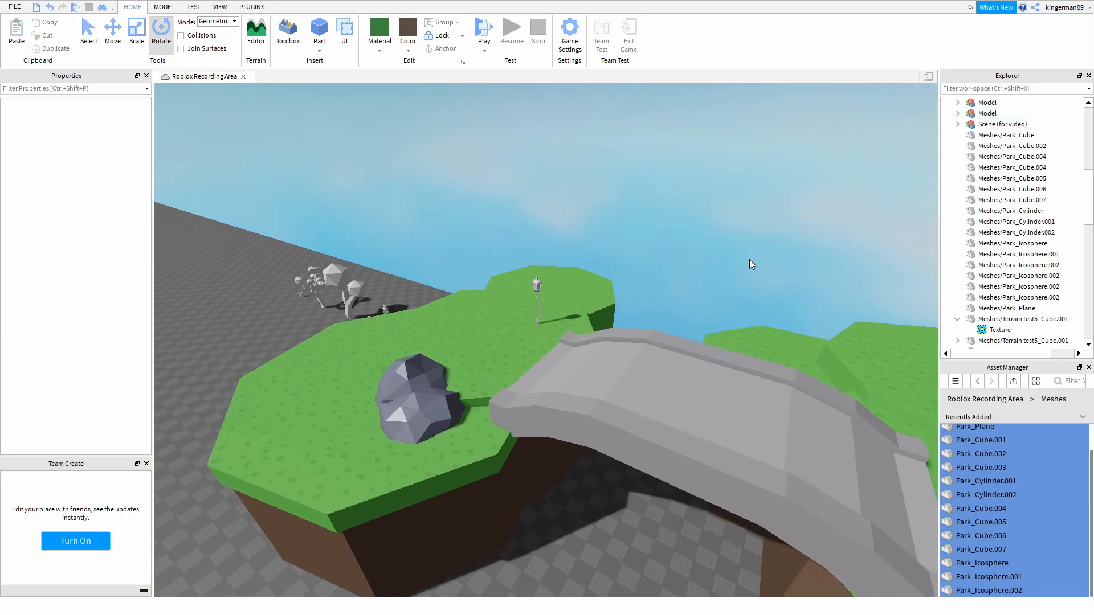
# Colour the post and frame mesh of the near street lamp dark grey, leaving out its lantern glass.
pyautogui.press('w')
pyautogui.click(627, 253)
pyautogui.press('f')
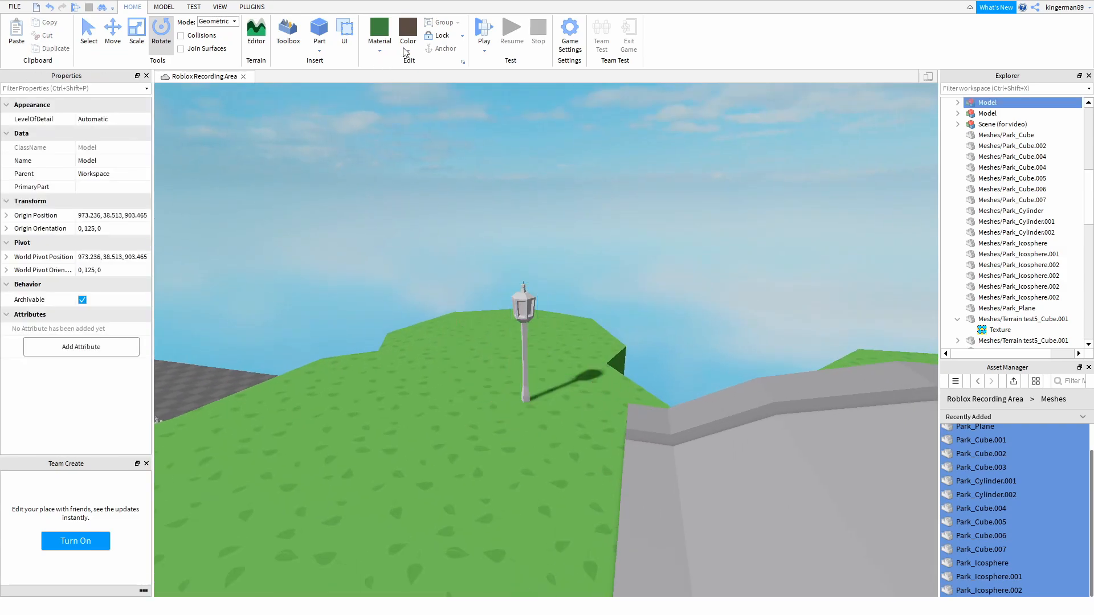
pyautogui.click(525, 212)
pyautogui.click(532, 296)
pyautogui.press('f')
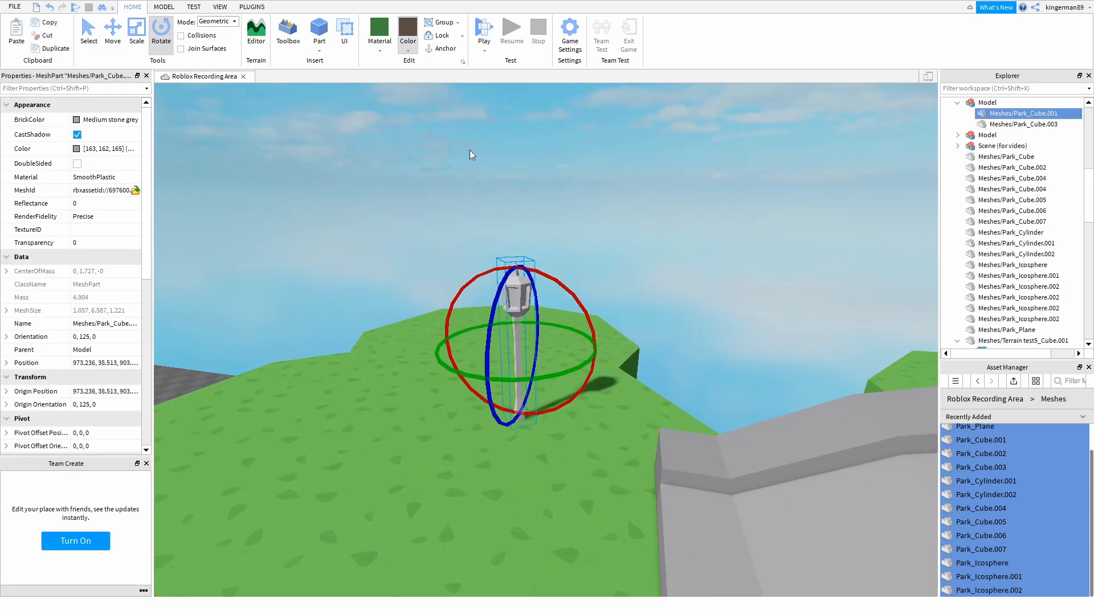
pyautogui.click(527, 252)
pyautogui.click(641, 200)
# Select the lantern glass mesh inside the near lamp's model and set its material to Neon.
pyautogui.scroll(3, 517, 278)
pyautogui.keyDown('alt'); pyautogui.click(499, 279); pyautogui.keyUp('alt')
pyautogui.click(648, 183)
pyautogui.scroll(3, 648, 183)
pyautogui.scroll(-4, 493, 279)
pyautogui.moveTo(502, 282); pyautogui.dragTo(592, 361)
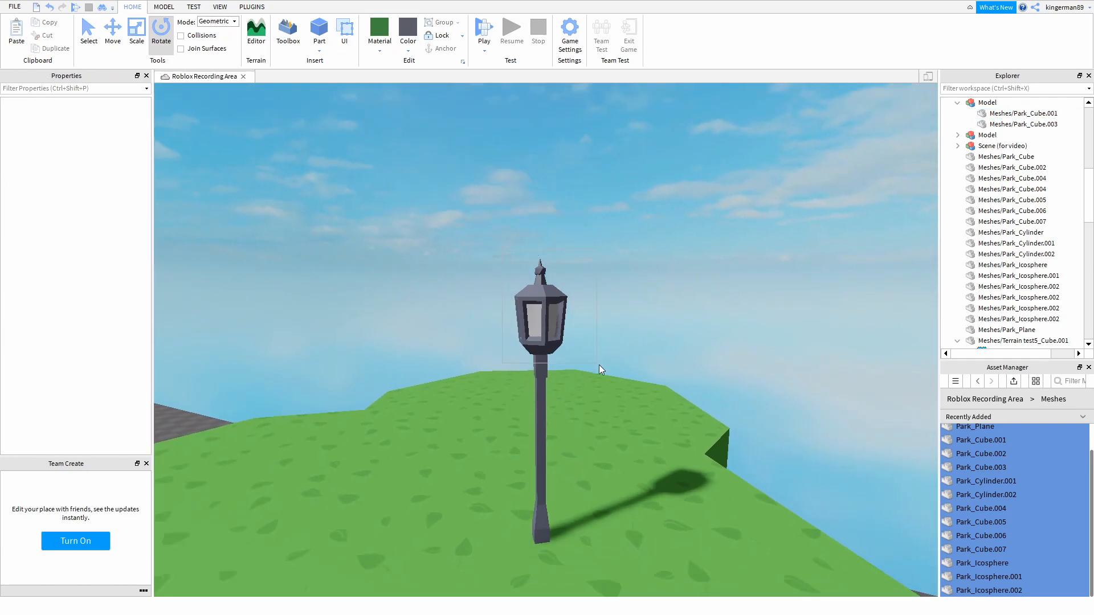
pyautogui.click(554, 318)
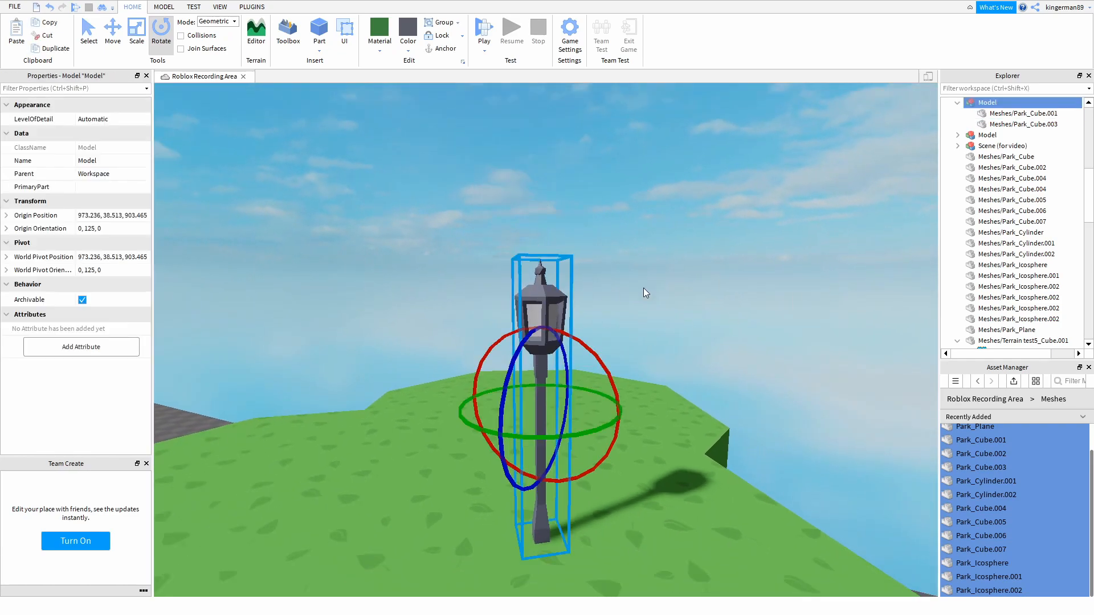
pyautogui.click(983, 125)
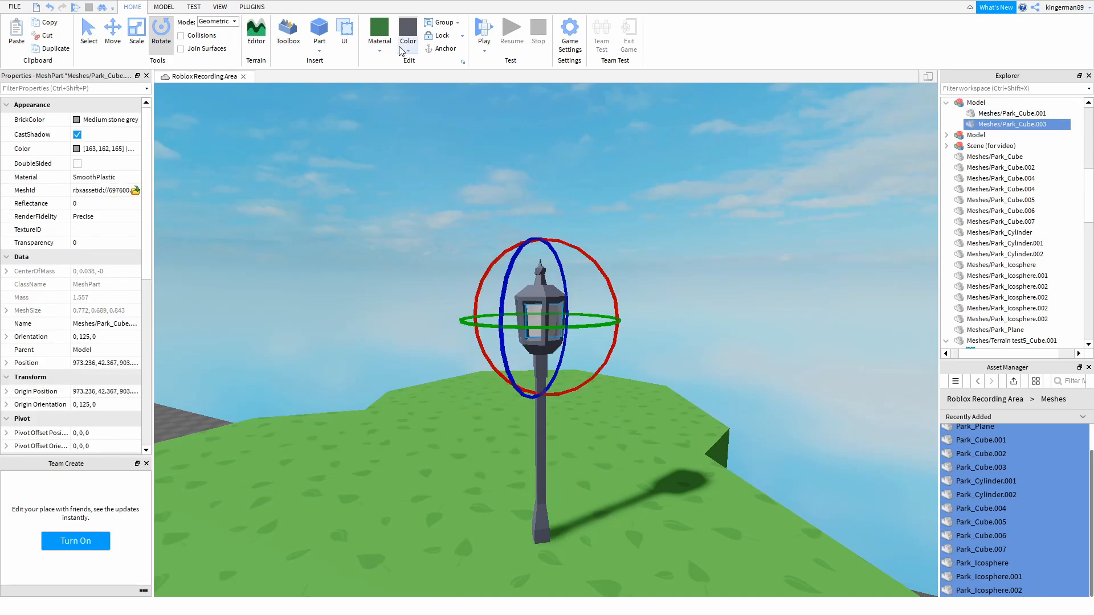
pyautogui.click(397, 234)
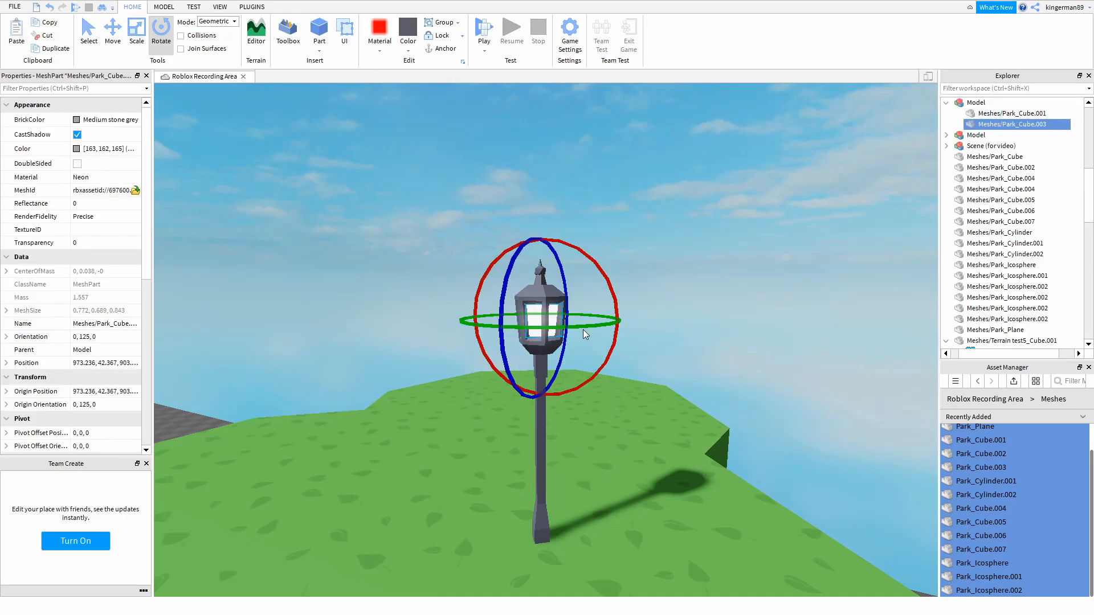
# Colour the near lamp's Neon lantern glass yellow and adjust it to a darker gold shade.
pyautogui.moveTo(416, 206); pyautogui.dragTo(416, 207, button='right')
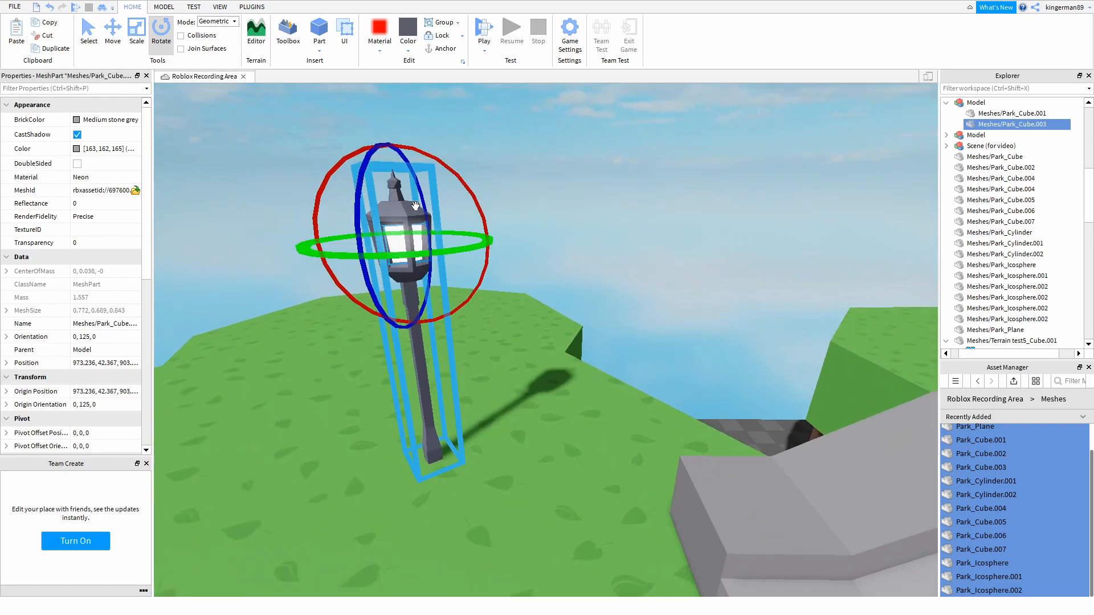
pyautogui.scroll(-3, 351, 138)
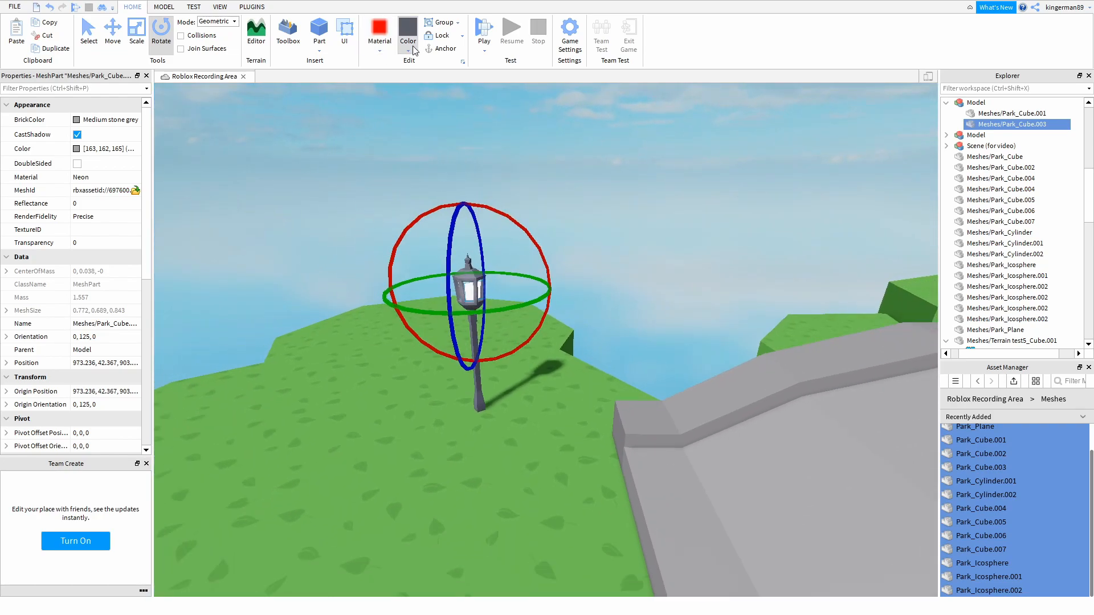
pyautogui.click(457, 172)
pyautogui.scroll(-3, 559, 220)
pyautogui.moveTo(624, 255); pyautogui.dragTo(624, 255, button='right')
pyautogui.scroll(5, 623, 255)
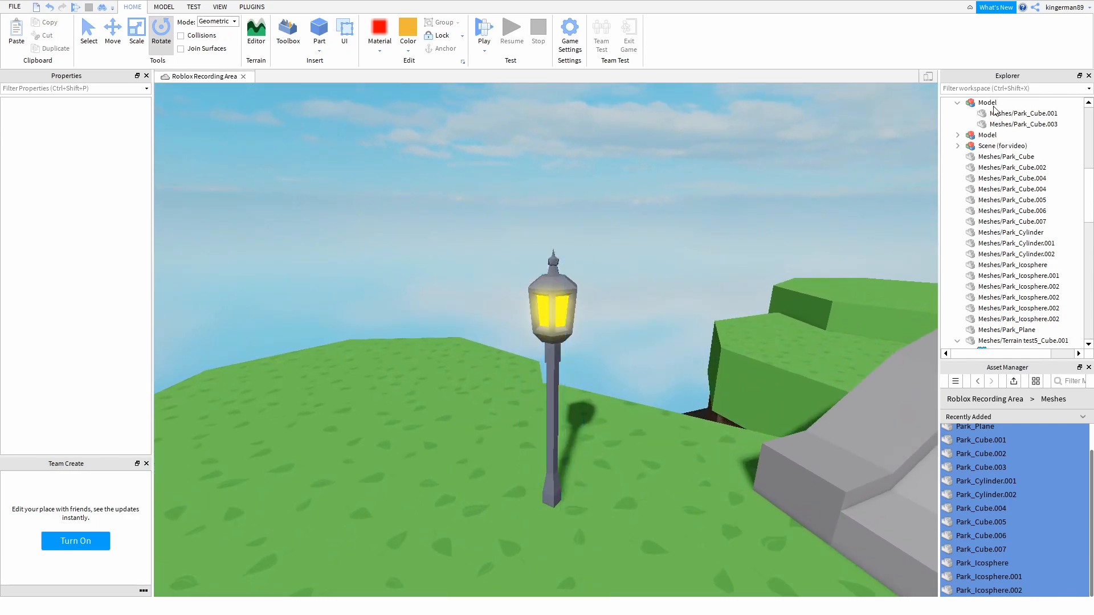
pyautogui.scroll(-4, 727, 172)
pyautogui.moveTo(727, 172); pyautogui.dragTo(727, 172, button='right')
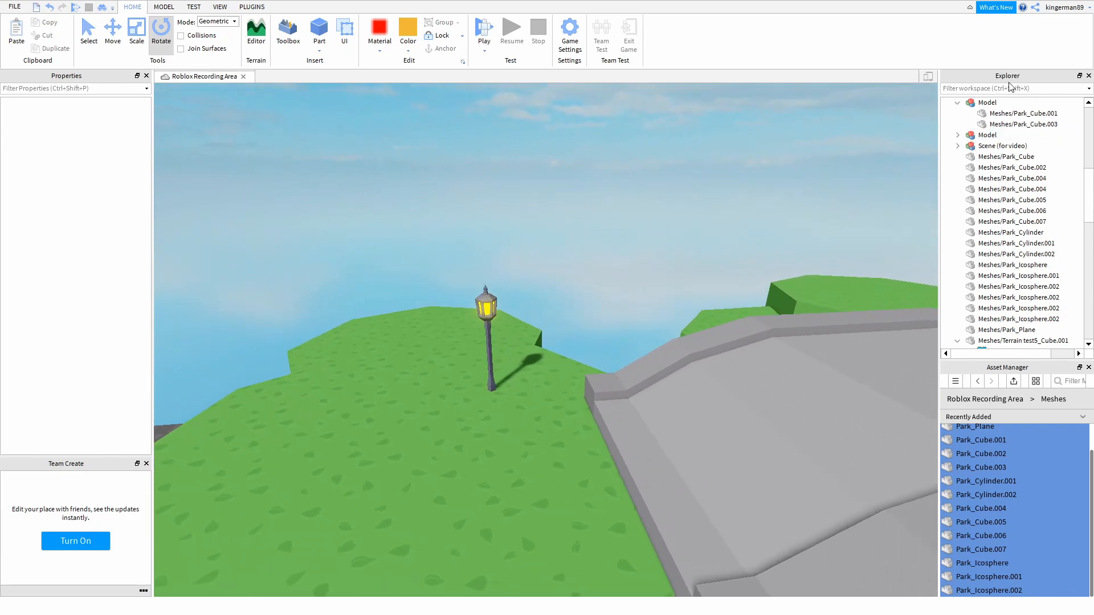
pyautogui.click(974, 127)
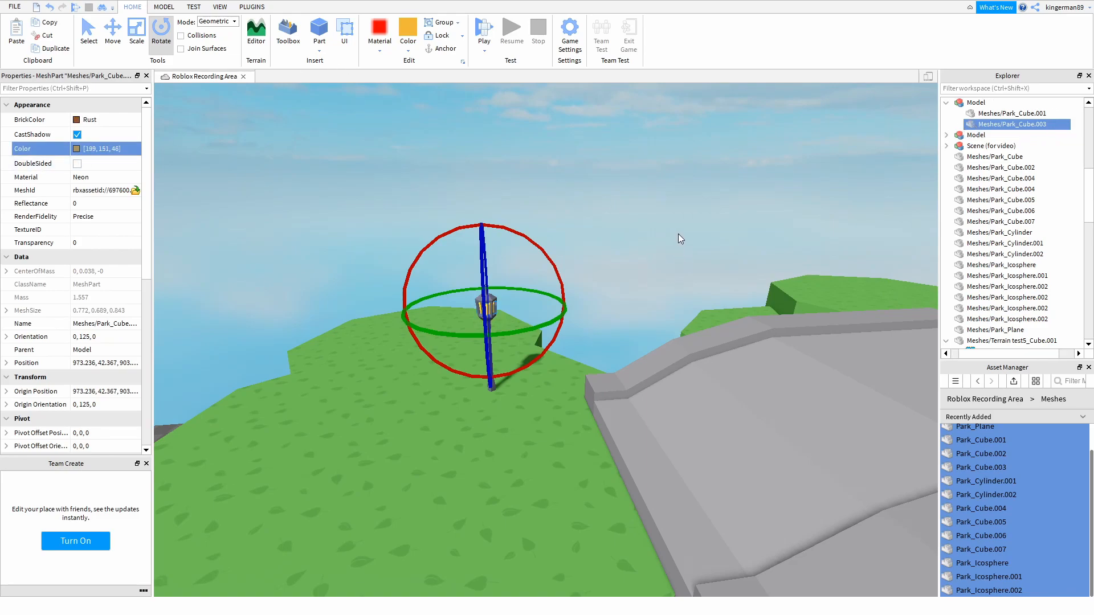
pyautogui.click(589, 207)
# Duplicate the coloured street lamp and place the copy beside the uncoloured lamp across the bridge.
pyautogui.press('w')
pyautogui.press('d')
pyautogui.press('s')
pyautogui.moveTo(574, 227); pyautogui.dragTo(580, 312, button='right')
pyautogui.press('a')
pyautogui.click(283, 342)
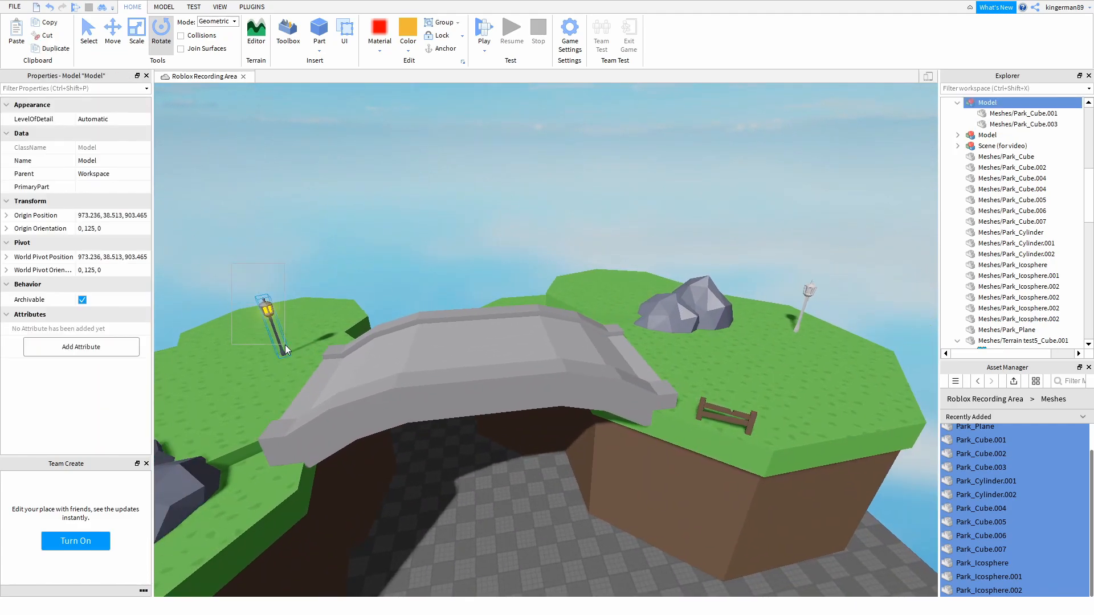
pyautogui.hotkey('ctrl', '2')
pyautogui.moveTo(331, 321); pyautogui.dragTo(735, 304)
pyautogui.press('d')
pyautogui.press('d')
pyautogui.press('w')
pyautogui.click(718, 247)
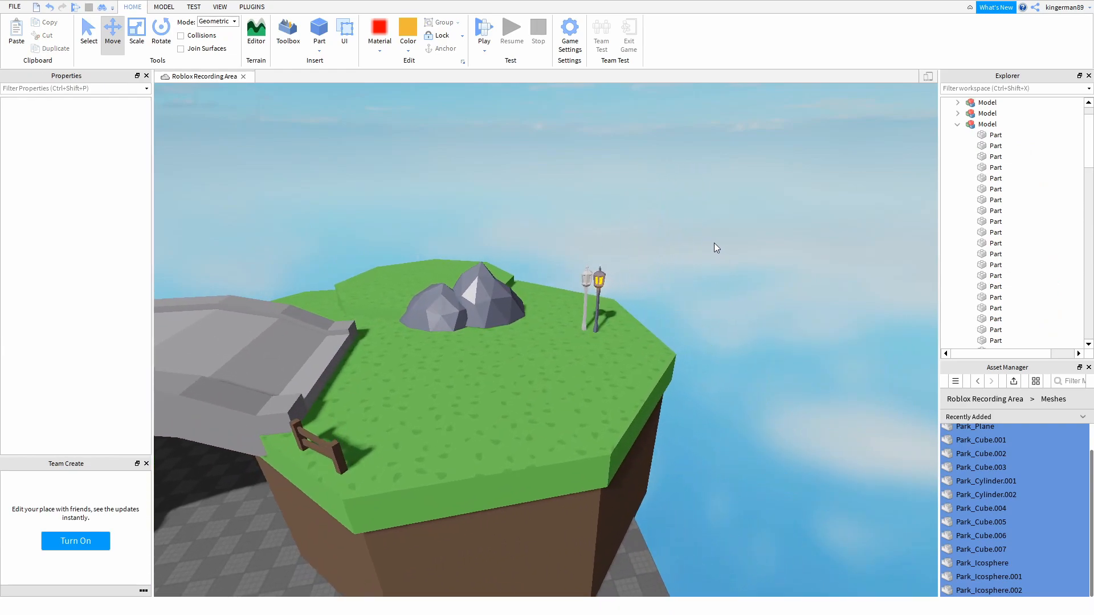
# Delete the uncoloured street lamp standing next to the coloured copy.
pyautogui.click(578, 288)
pyautogui.press('Delete')
pyautogui.scroll(-5, 641, 242)
pyautogui.press('a')
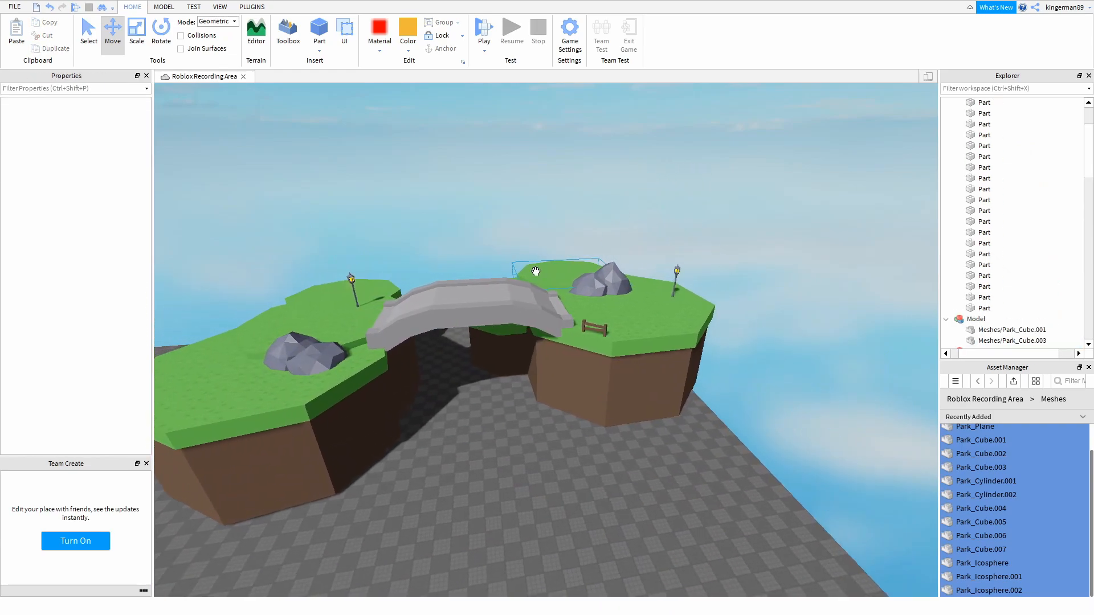
# Group the meshes of the grey many-branched tree and move the group onto the edge of the green terrain near the boulders.
pyautogui.scroll(6, 387, 302)
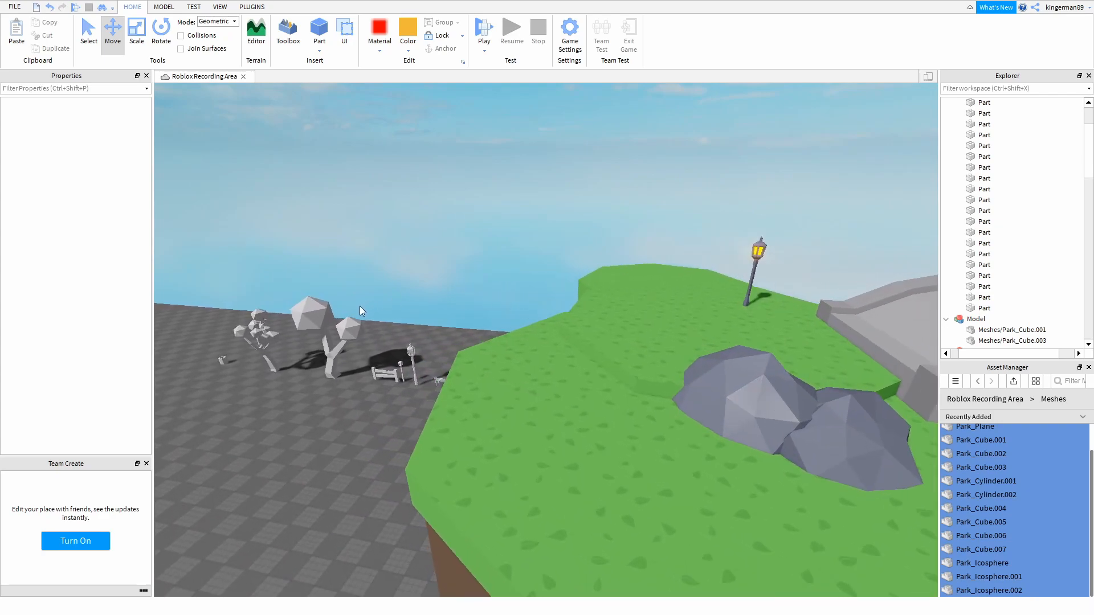
pyautogui.press('a')
pyautogui.press('w')
pyautogui.moveTo(360, 306); pyautogui.dragTo(413, 347, button='right')
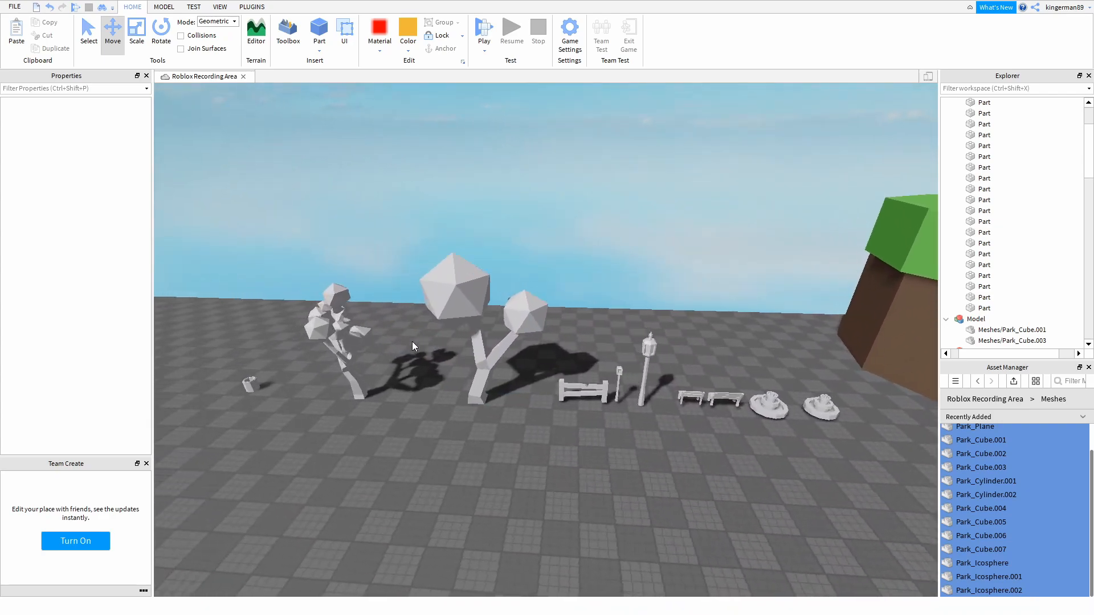
pyautogui.moveTo(384, 491); pyautogui.dragTo(491, 273)
pyautogui.hotkey('ctrl', 'g')
pyautogui.moveTo(460, 398); pyautogui.dragTo(487, 424)
pyautogui.press('s')
pyautogui.press('w')
pyautogui.press('a')
pyautogui.click(344, 313)
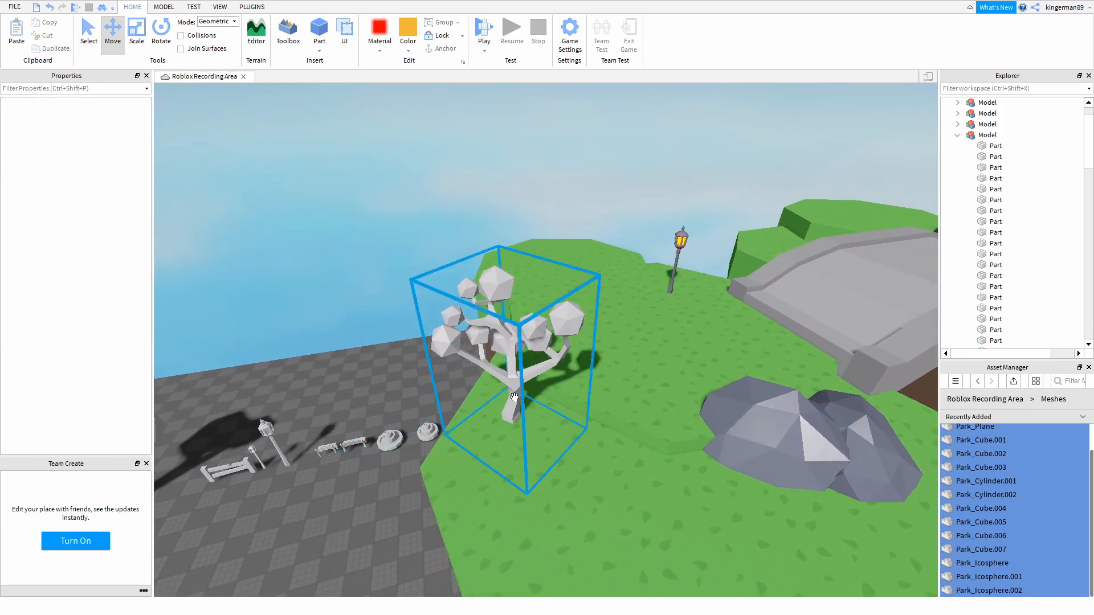
# Try colouring the trunk mesh inside the many-branched tree model dark brown.
pyautogui.click(536, 414)
pyautogui.click(464, 392)
pyautogui.click(515, 388)
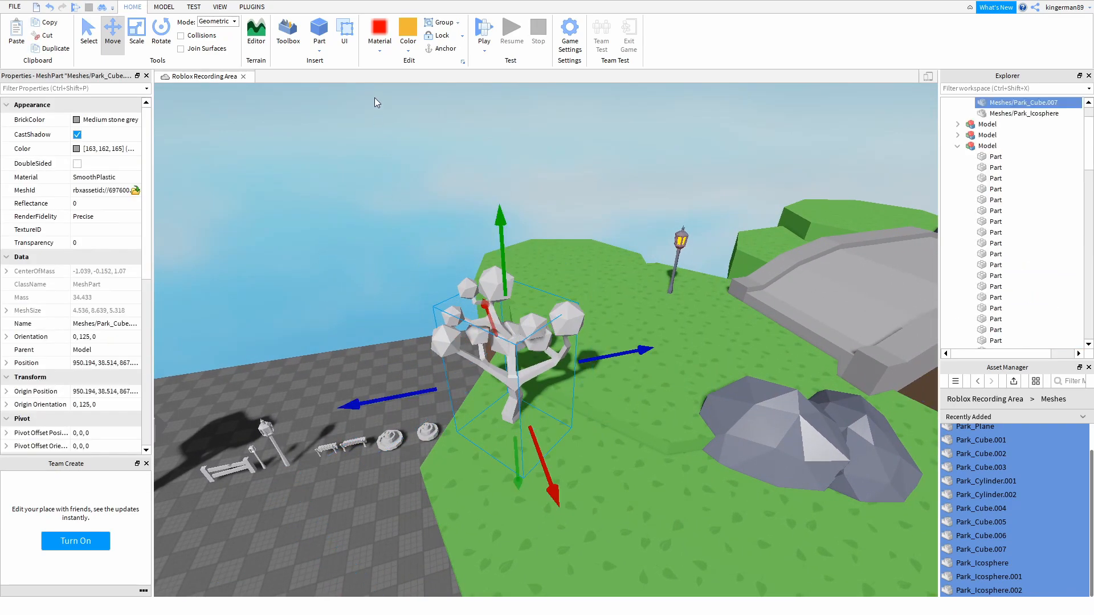
pyautogui.click(496, 286)
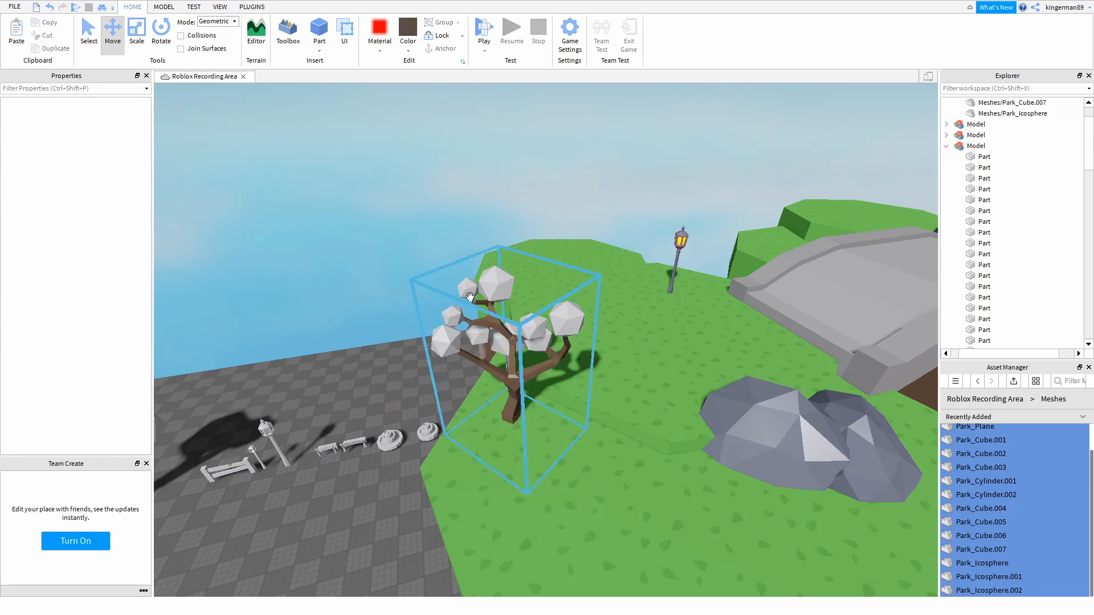
# Undo the recent edits to the many-branched tree, including its trunk colouring.
pyautogui.click(341, 248)
pyautogui.press('d')
pyautogui.click(447, 379)
pyautogui.press('a')
pyautogui.click(347, 283)
pyautogui.click(485, 346)
pyautogui.hotkey('ctrl', 'z')
pyautogui.moveTo(482, 342); pyautogui.dragTo(415, 281, button='right')
pyautogui.press('d')
pyautogui.hotkey('ctrl', 'z')
pyautogui.press('w')
pyautogui.press('a')
pyautogui.click(525, 322)
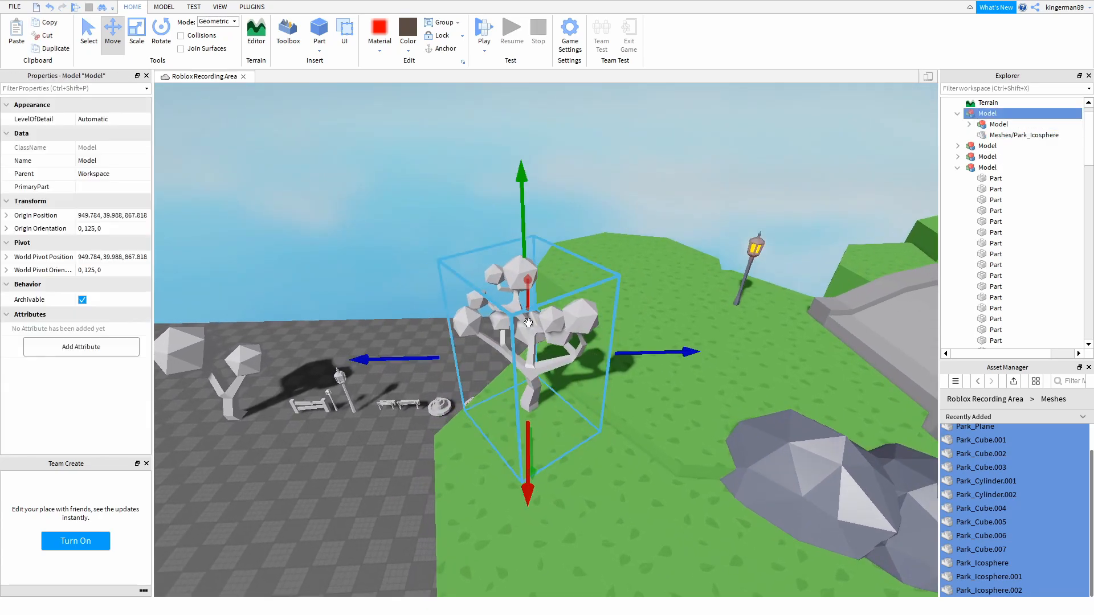
# Select the trunk and branch mesh inside the many-branched tree model and colour it dark brown.
pyautogui.press('w')
pyautogui.click(415, 202)
pyautogui.press('a')
pyautogui.moveTo(514, 286); pyautogui.dragTo(521, 252, button='right')
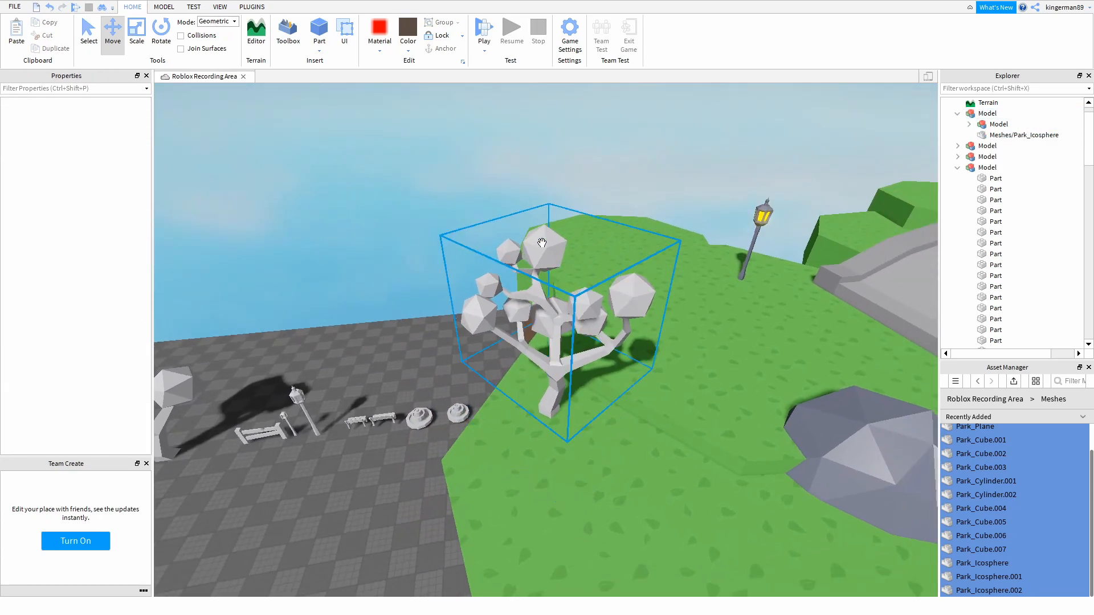
pyautogui.press('s')
pyautogui.moveTo(360, 291); pyautogui.dragTo(448, 331, button='right')
pyautogui.press('w')
pyautogui.moveTo(588, 340); pyautogui.dragTo(481, 387, button='right')
pyautogui.press('w')
pyautogui.click(490, 388)
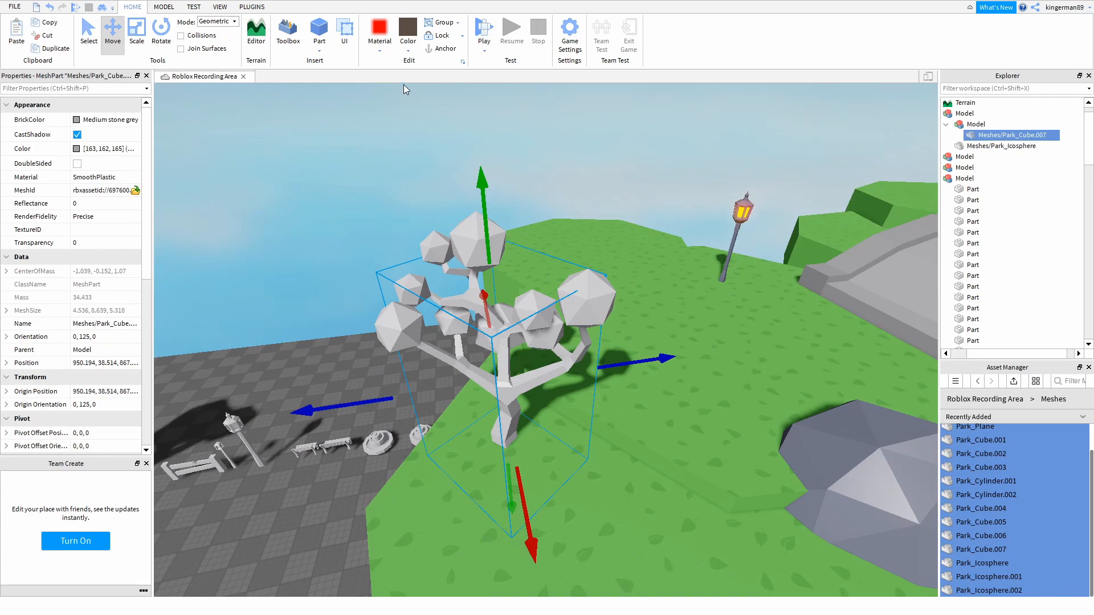
pyautogui.click(404, 35)
pyautogui.click(372, 262)
# Select the foliage mesh of the many-branched tree and colour it a muted dark green.
pyautogui.keyDown('alt'); pyautogui.click(432, 251); pyautogui.keyUp('alt')
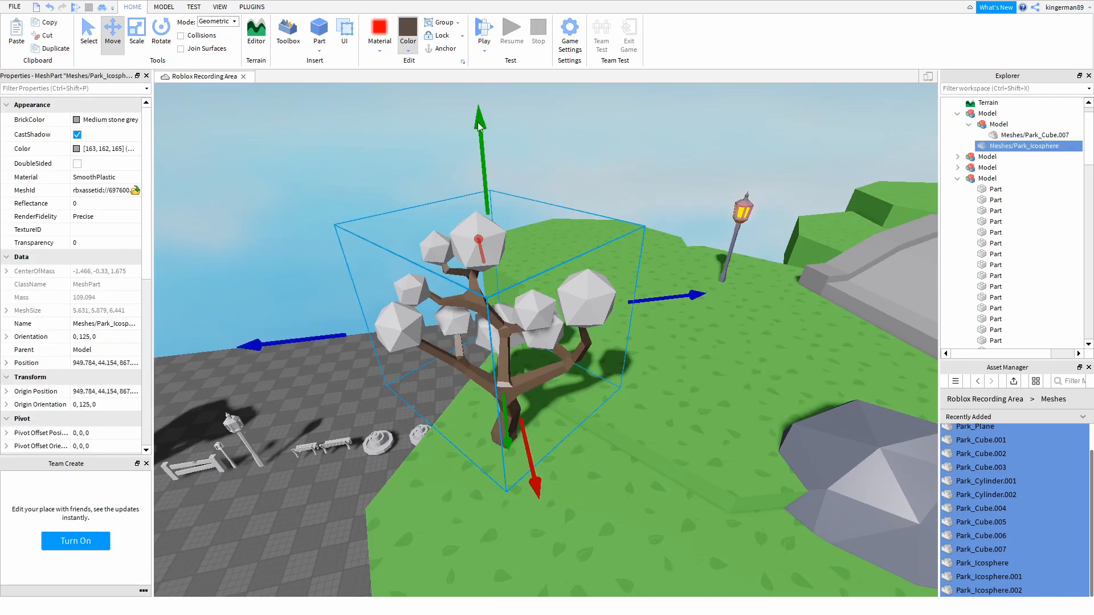
pyautogui.click(473, 67)
pyautogui.click(385, 170)
pyautogui.moveTo(385, 170); pyautogui.dragTo(422, 258, button='right')
pyautogui.press('s')
# Change the tree's foliage mesh to the brighter Shamrock green.
pyautogui.keyDown('alt'); pyautogui.click(441, 286); pyautogui.keyUp('alt')
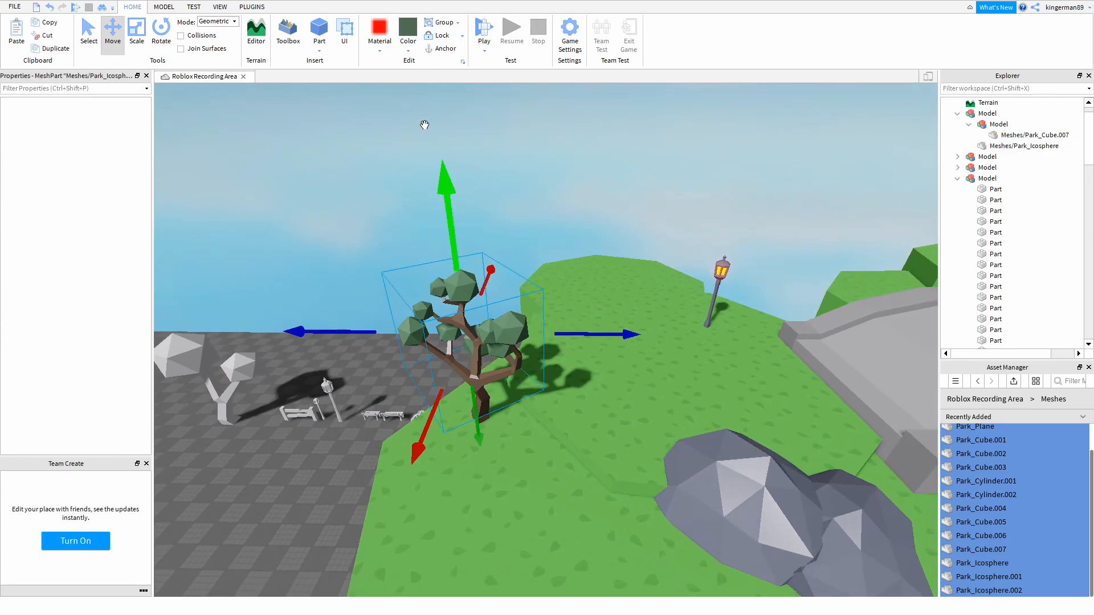
pyautogui.click(406, 53)
pyautogui.click(469, 92)
pyautogui.click(436, 115)
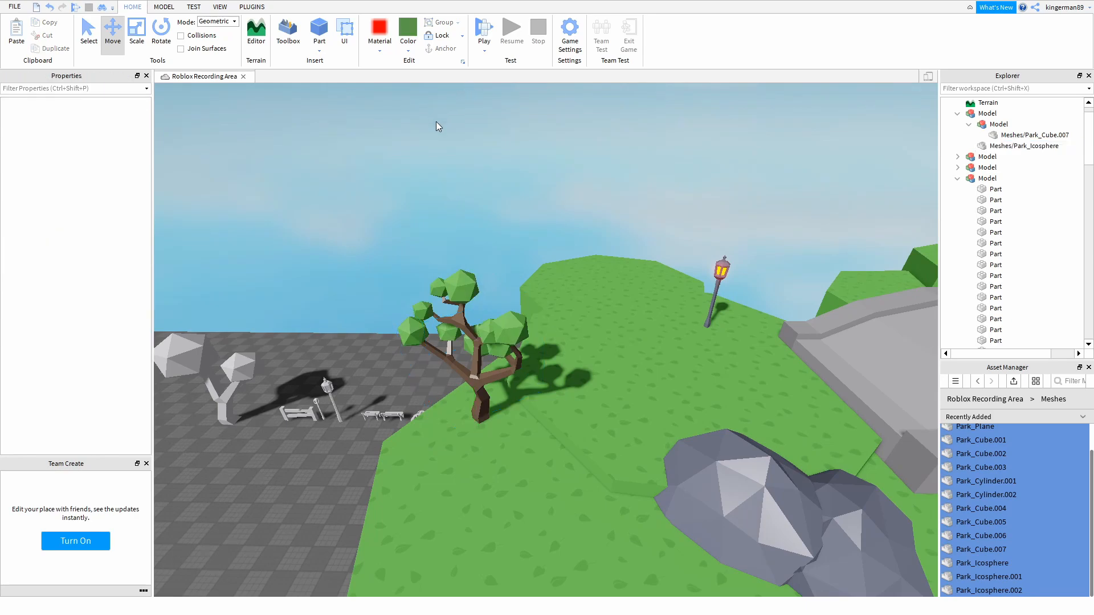
pyautogui.press('a')
pyautogui.press('w')
# Try another preset colour on the tree's foliage mesh and undo it.
pyautogui.keyDown('alt'); pyautogui.click(541, 258); pyautogui.keyUp('alt')
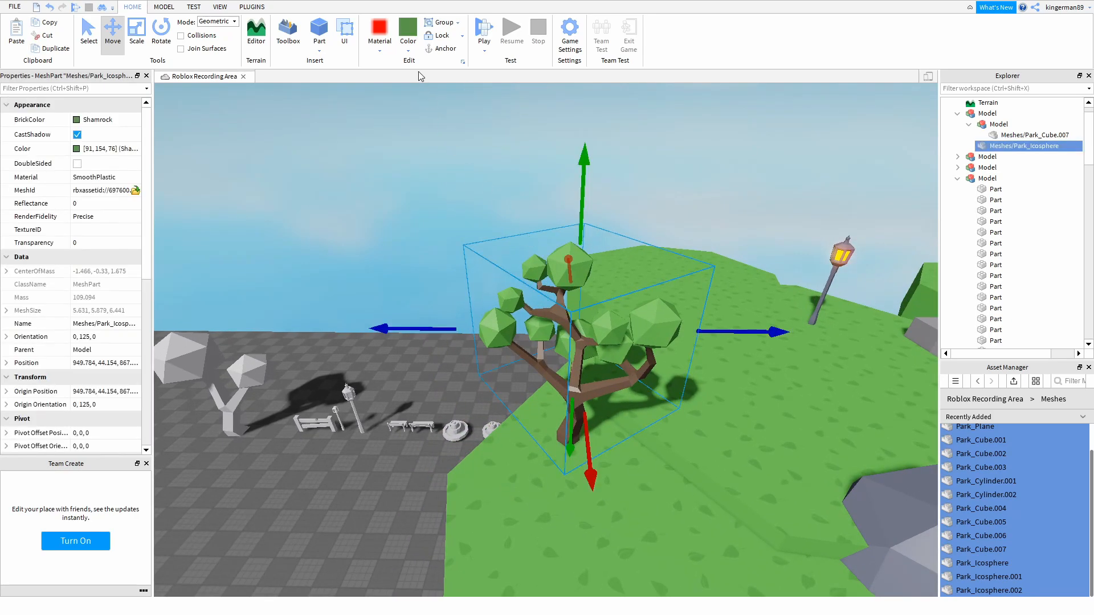
pyautogui.click(459, 89)
pyautogui.click(467, 162)
pyautogui.press('s')
pyautogui.moveTo(468, 161); pyautogui.dragTo(482, 153, button='right')
pyautogui.hotkey('ctrl', 'z')
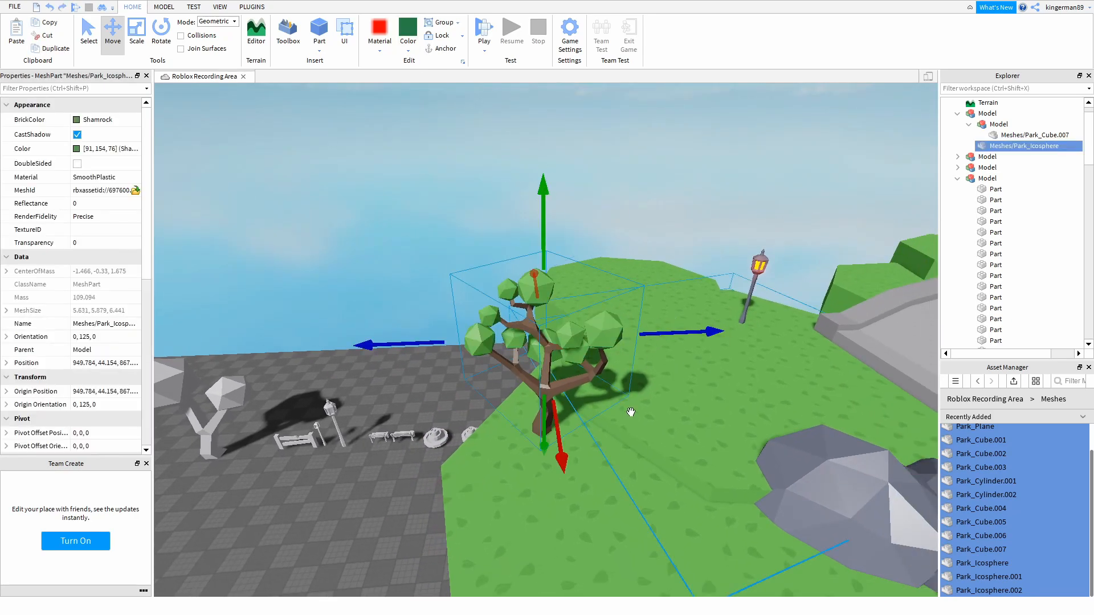
# Darken the tree's foliage colour to RGB 69, 116, 57.
pyautogui.press('w')
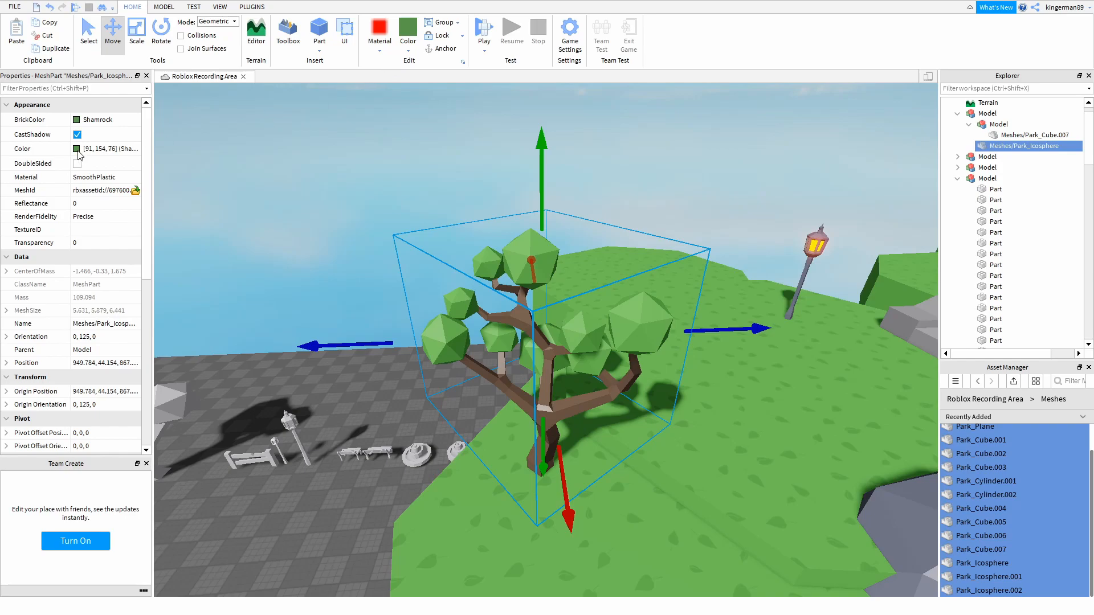
pyautogui.click(685, 276)
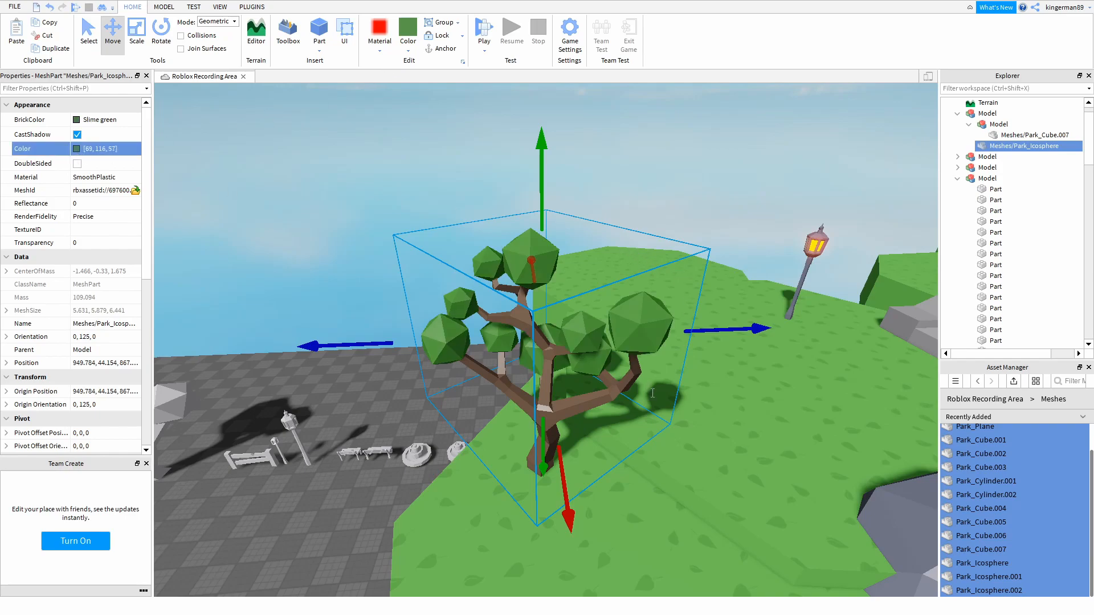
pyautogui.click(381, 217)
# Rotate the coloured tree about its vertical axis to a Y orientation of -25 degrees.
pyautogui.press('s')
pyautogui.press('d')
pyautogui.press('w')
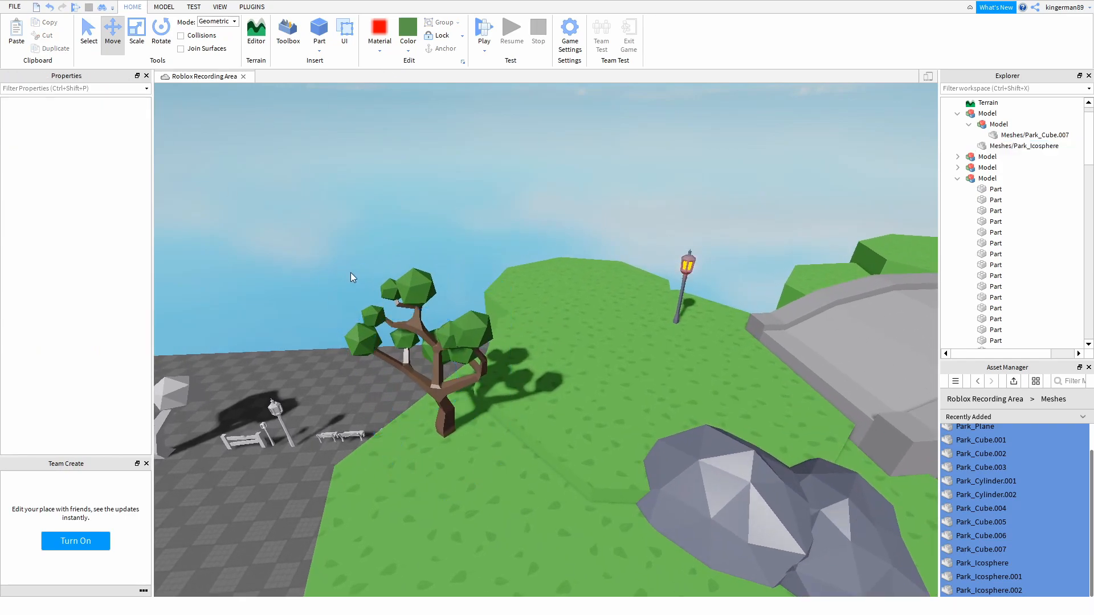
pyautogui.click(468, 389)
pyautogui.hotkey('ctrl', '4')
pyautogui.hotkey('ctrl', 'z')
pyautogui.moveTo(469, 432); pyautogui.dragTo(271, 332)
pyautogui.click(343, 171)
pyautogui.press('s')
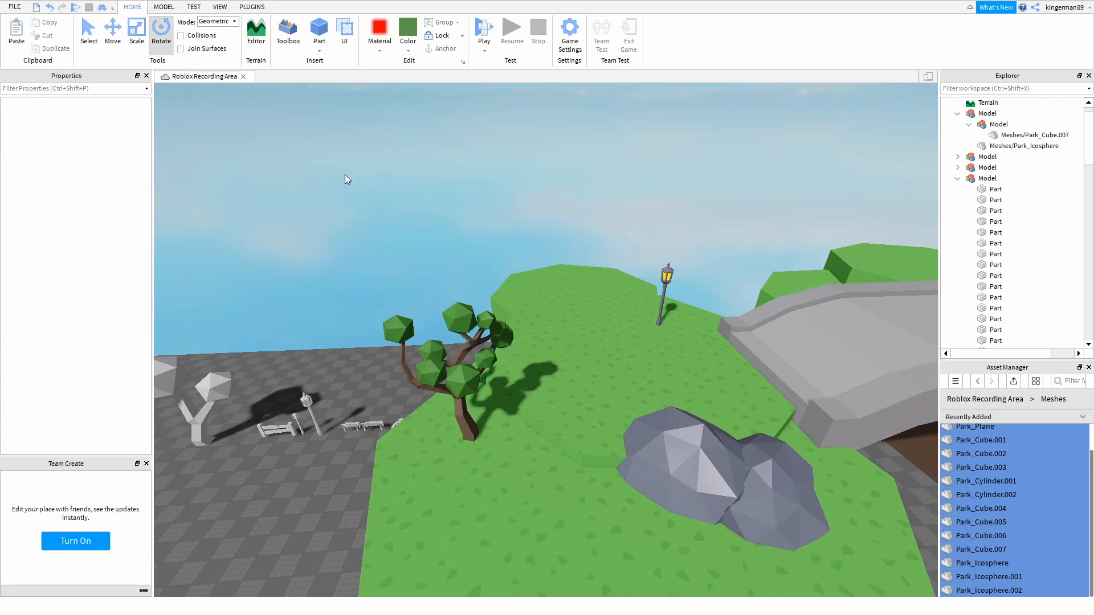
# Duplicate the coloured tree and move the copy across the bridge onto the opposite terrain.
pyautogui.click(465, 377)
pyautogui.hotkey('ctrl', 'd')
pyautogui.press('d')
pyautogui.moveTo(538, 360); pyautogui.dragTo(732, 325)
pyautogui.press('s')
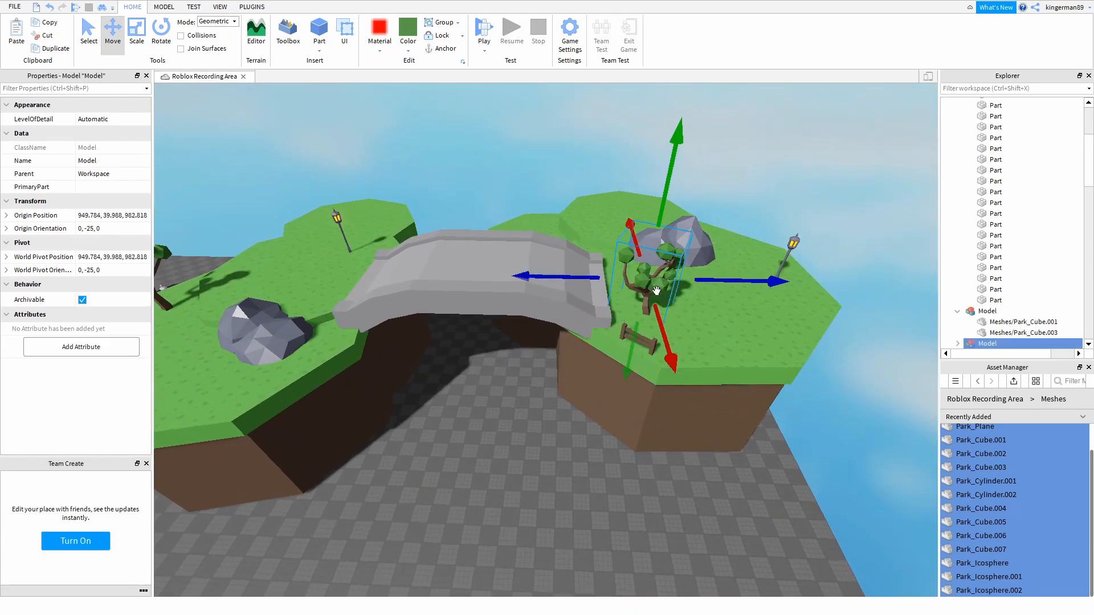
# Move the tree copy onto the raised terrain behind the far boulders, with its orientation at 0, 0, 0.
pyautogui.moveTo(655, 294); pyautogui.dragTo(655, 293, button='right')
pyautogui.press('w')
pyautogui.hotkey('ctrl', '3')
pyautogui.moveTo(647, 266); pyautogui.dragTo(653, 226)
pyautogui.press('a')
pyautogui.moveTo(667, 363); pyautogui.dragTo(590, 275)
pyautogui.press('f')
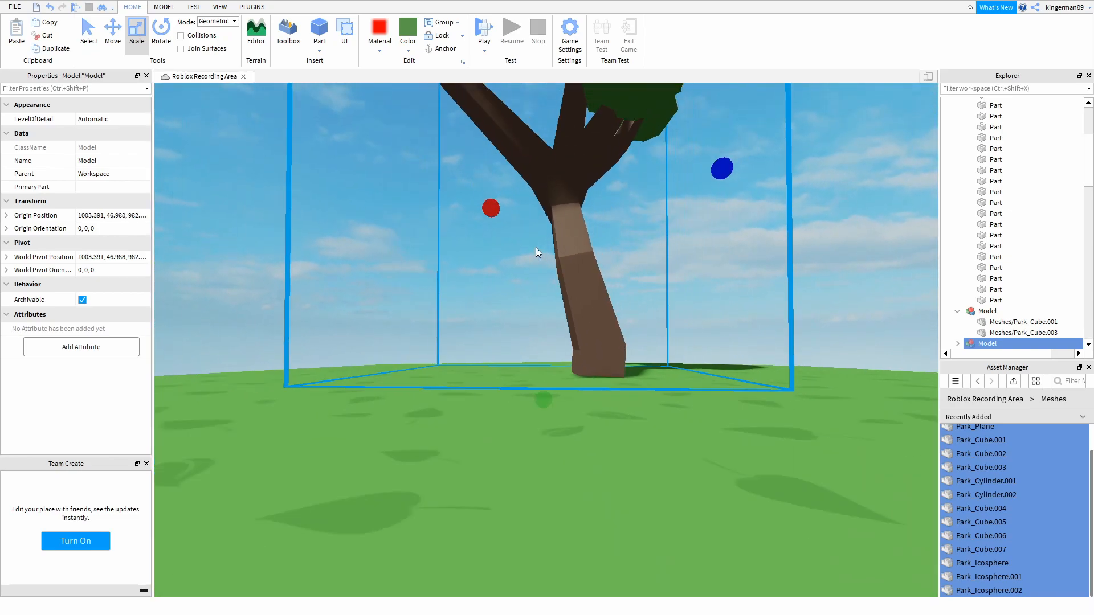
# Lower the tree copy by 1 stud onto the raised terrain and shift it slightly sideways.
pyautogui.moveTo(536, 252); pyautogui.dragTo(615, 390, button='middle')
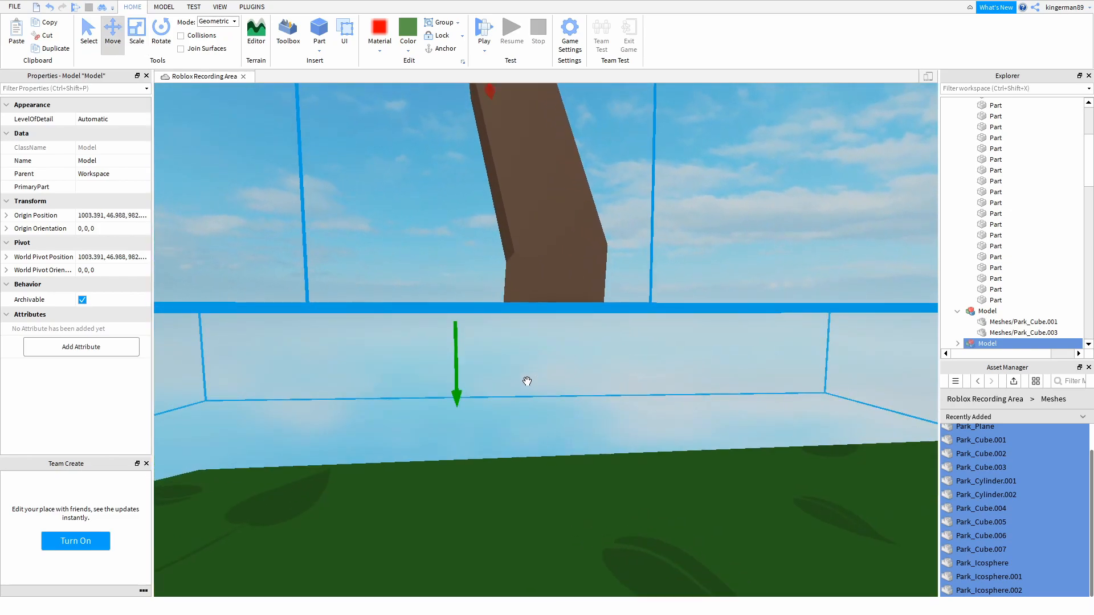
pyautogui.moveTo(453, 374); pyautogui.dragTo(450, 407)
pyautogui.scroll(-6, 449, 414)
pyautogui.moveTo(449, 414); pyautogui.dragTo(447, 417, button='right')
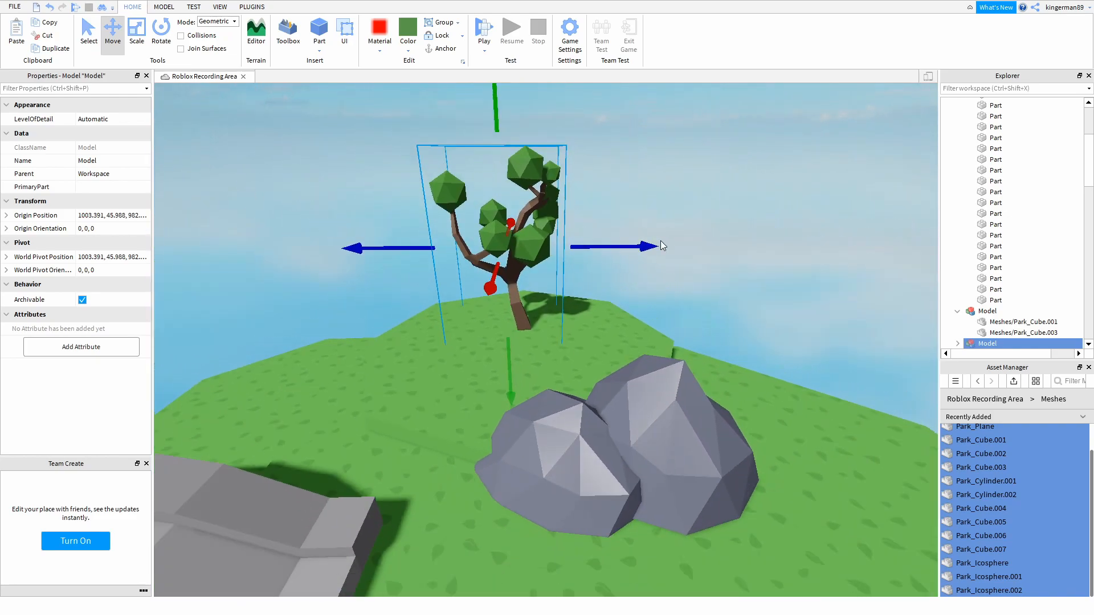
pyautogui.press('s')
pyautogui.press('a')
pyautogui.click(695, 247)
pyautogui.click(672, 288)
pyautogui.hotkey('ctrl', '4')
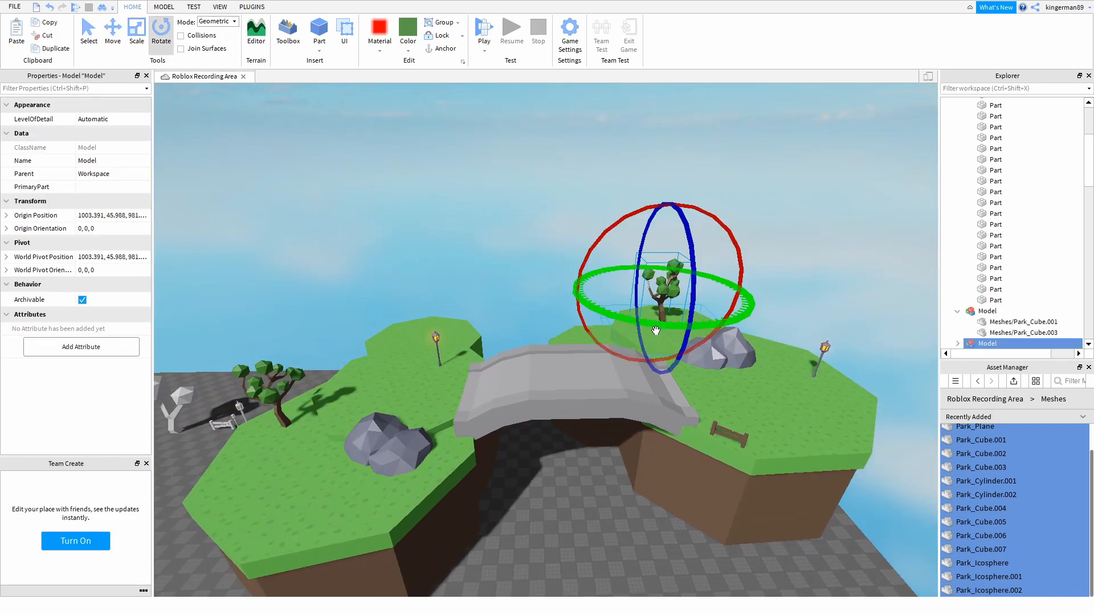
# Place the two meshes of the grey two-branched tree on the raised terrain behind the near street lamp.
pyautogui.moveTo(497, 170); pyautogui.dragTo(324, 353, button='right')
pyautogui.press('w')
pyautogui.press('a')
pyautogui.moveTo(358, 398); pyautogui.dragTo(422, 318)
pyautogui.moveTo(378, 394); pyautogui.dragTo(731, 286)
pyautogui.press('d')
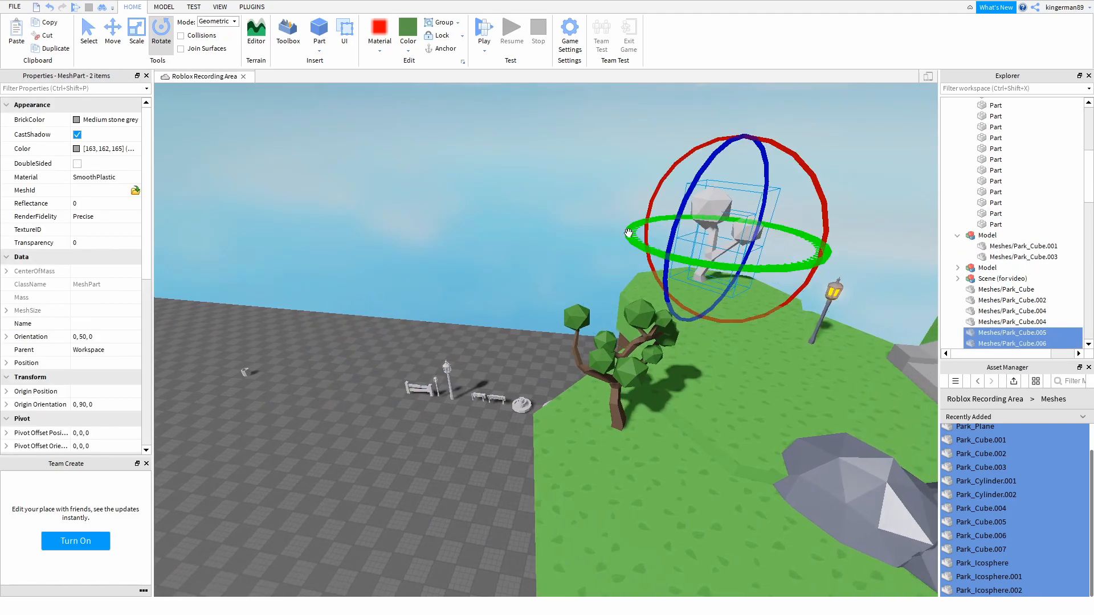
pyautogui.click(579, 166)
# Copy the colour value 69, 116, 57 from the foliage mesh of the first coloured tree.
pyautogui.press('w')
pyautogui.click(689, 296)
pyautogui.press('d')
pyautogui.click(593, 201)
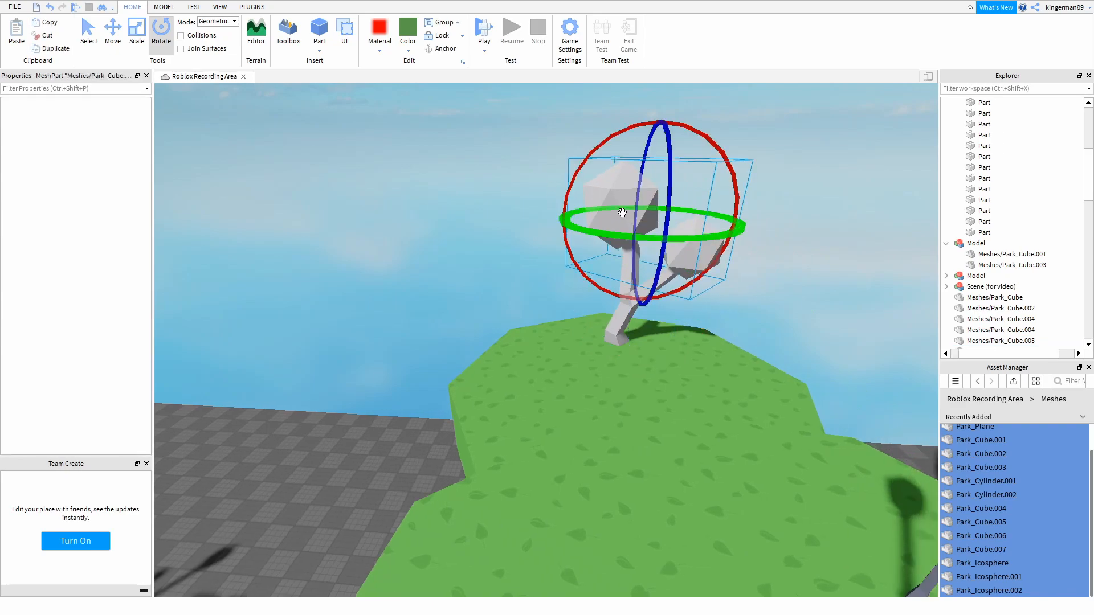
pyautogui.click(621, 212)
pyautogui.moveTo(621, 212); pyautogui.dragTo(382, 133, button='right')
pyautogui.press('s')
pyautogui.click(284, 374)
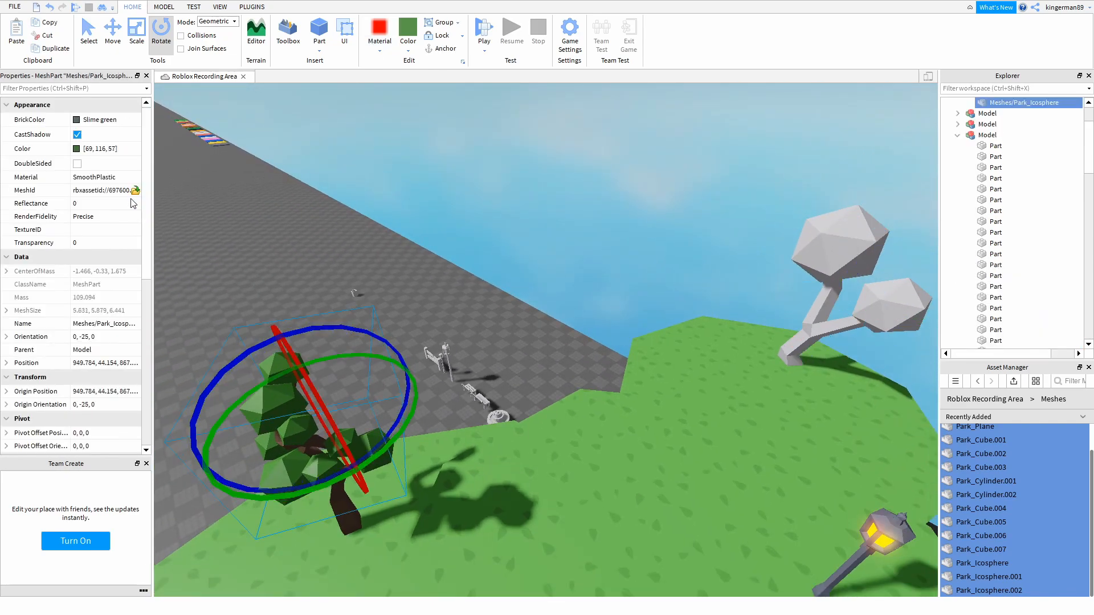
pyautogui.hotkey('ctrl', 'c')
# Apply the copied green colour to the foliage mesh of the two-branched tree.
pyautogui.moveTo(393, 213); pyautogui.dragTo(491, 212, button='right')
pyautogui.press('w')
pyautogui.click(598, 209)
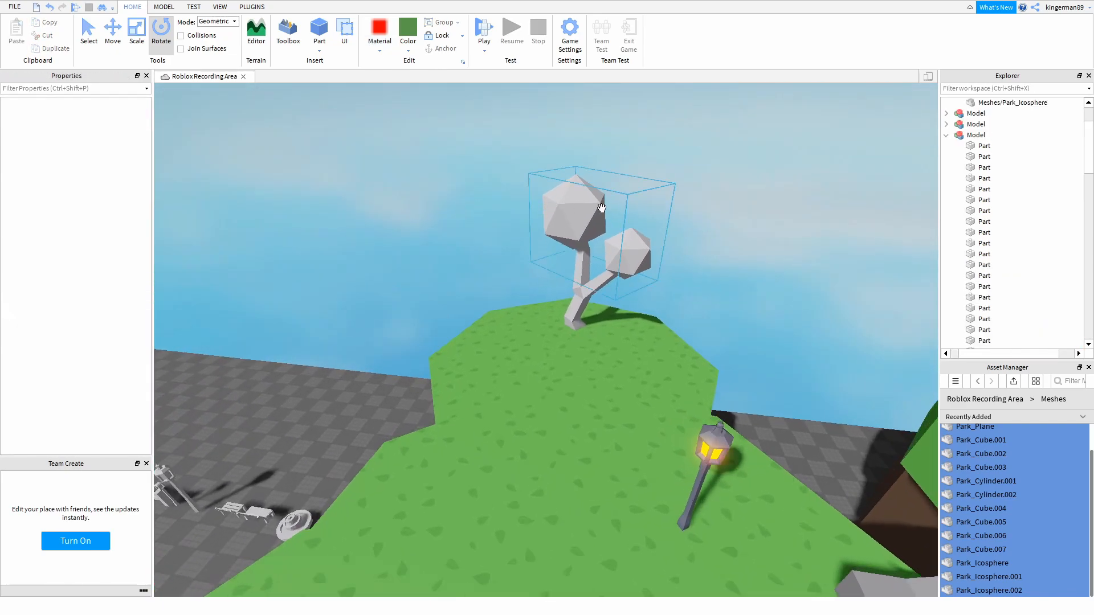
pyautogui.press('Return')
# Colour the two-branched tree's trunk mesh Dark taupe.
pyautogui.click(504, 342)
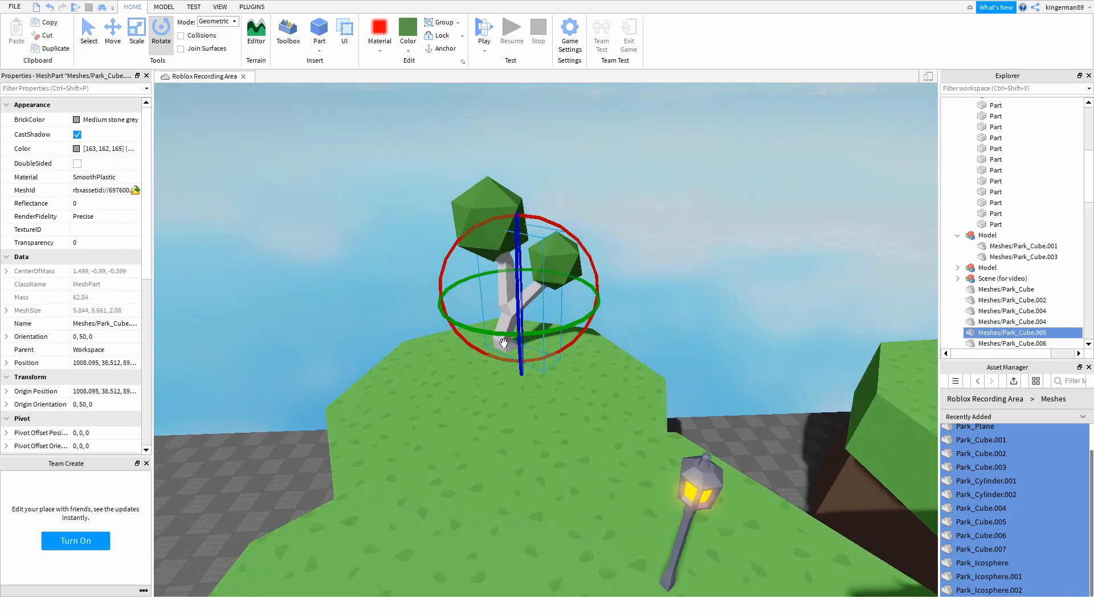
pyautogui.click(354, 178)
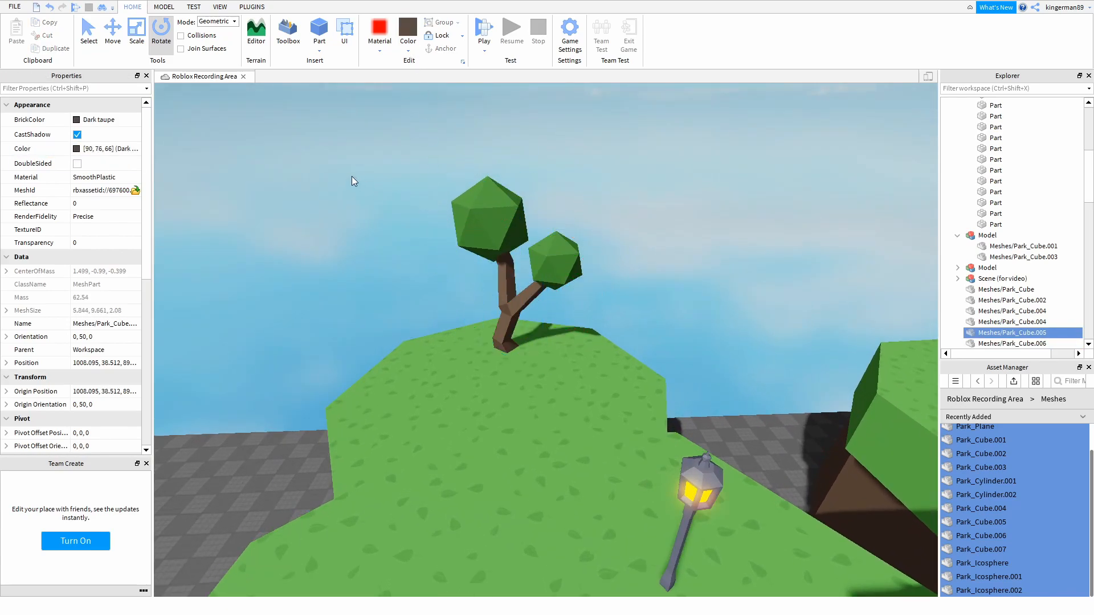
pyautogui.scroll(-10, 460, 272)
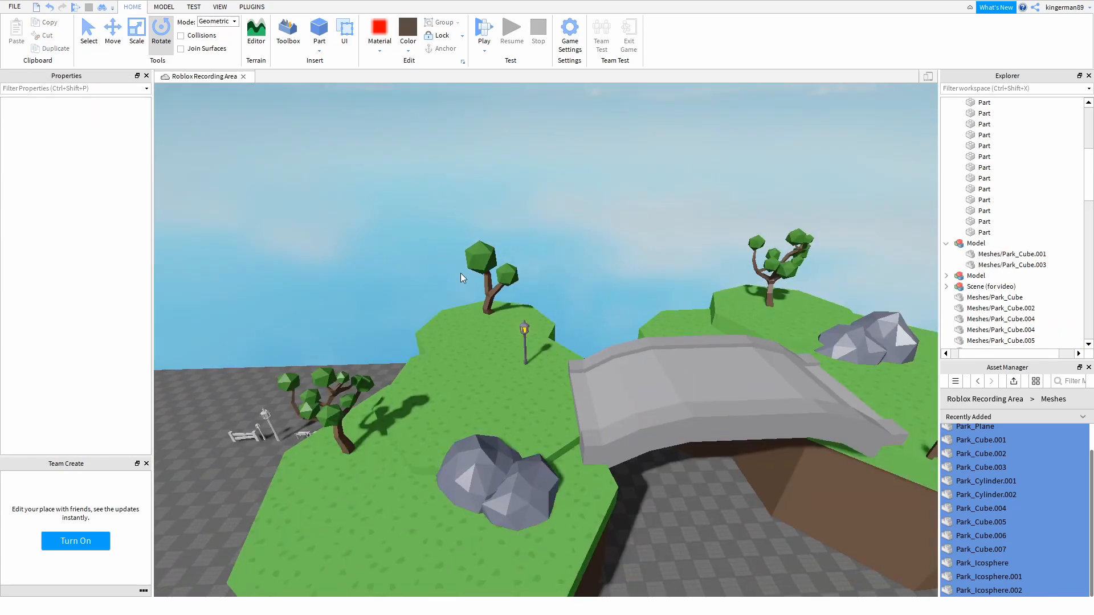
# Insert an R15 block rig beside the grey benches as a size reference.
pyautogui.press('a')
pyautogui.press('w')
pyautogui.moveTo(381, 374); pyautogui.dragTo(473, 398, button='right')
pyautogui.press('w')
pyautogui.moveTo(473, 397); pyautogui.dragTo(440, 451)
pyautogui.moveTo(439, 450)
pyautogui.mouseDown(button='right')
pyautogui.moveTo(549, 444)
pyautogui.moveTo(548, 406)
pyautogui.mouseUp(button='right')
pyautogui.press('s')
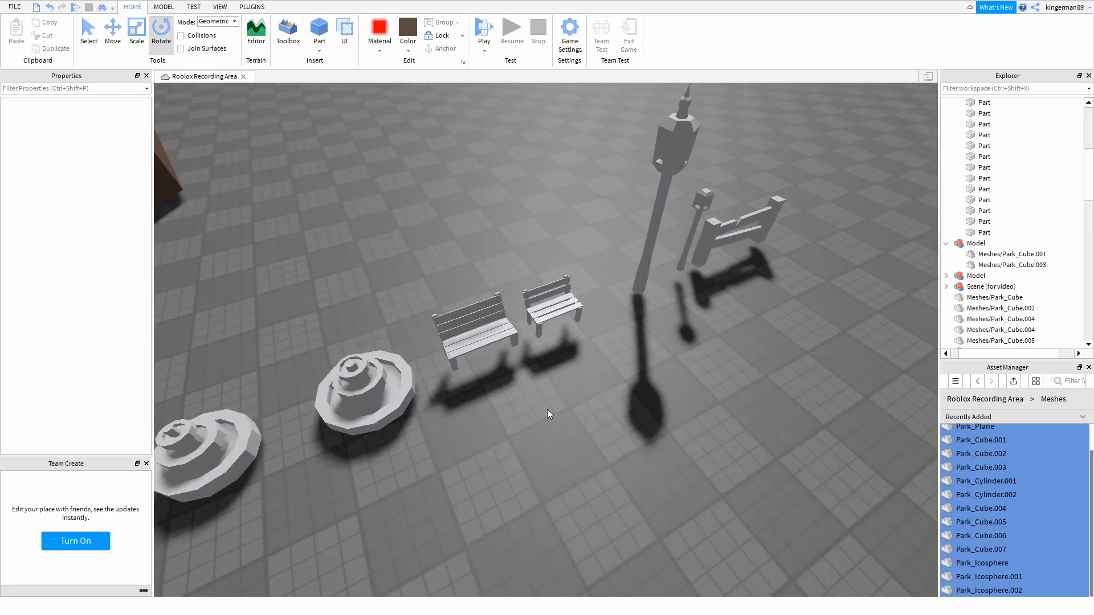
pyautogui.click(252, 7)
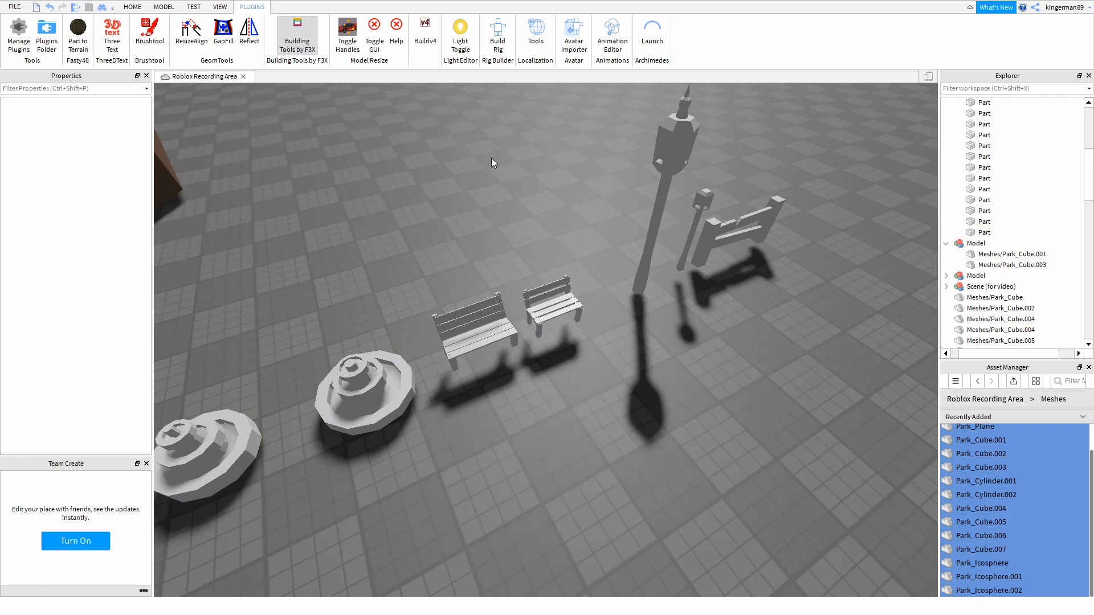
pyautogui.click(508, 26)
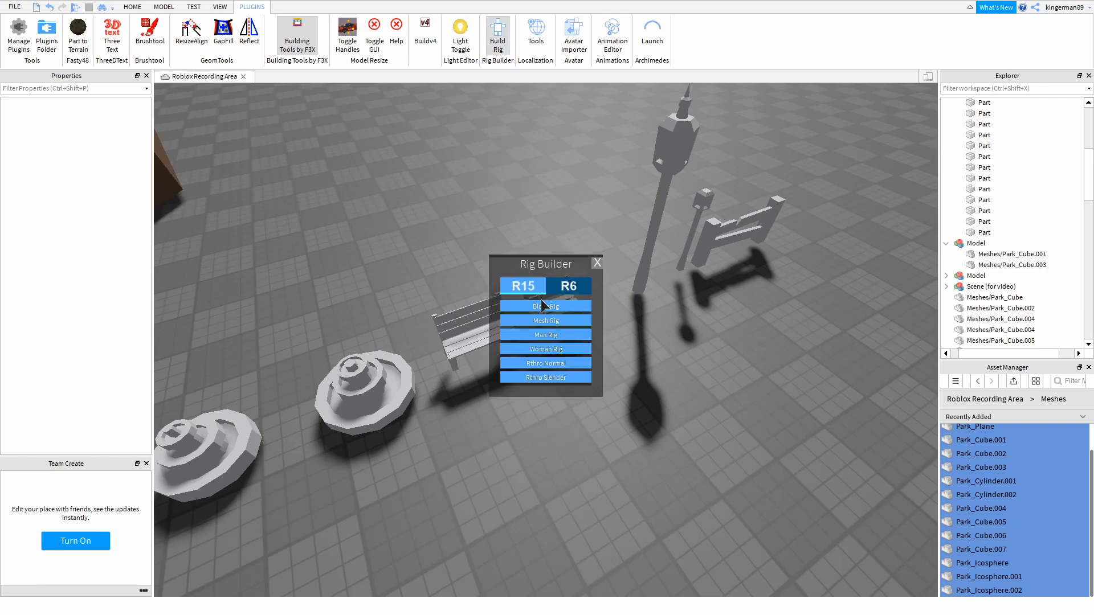
pyautogui.click(542, 303)
# Place the dummy next to the grey bench nearest the street lamp and rotate it to -90° about the vertical axis.
pyautogui.press('a')
pyautogui.moveTo(495, 233); pyautogui.dragTo(643, 260, button='right')
pyautogui.scroll(2, 527, 339)
pyautogui.moveTo(642, 260); pyautogui.dragTo(548, 279)
pyautogui.hotkey('ctrl', 'r')
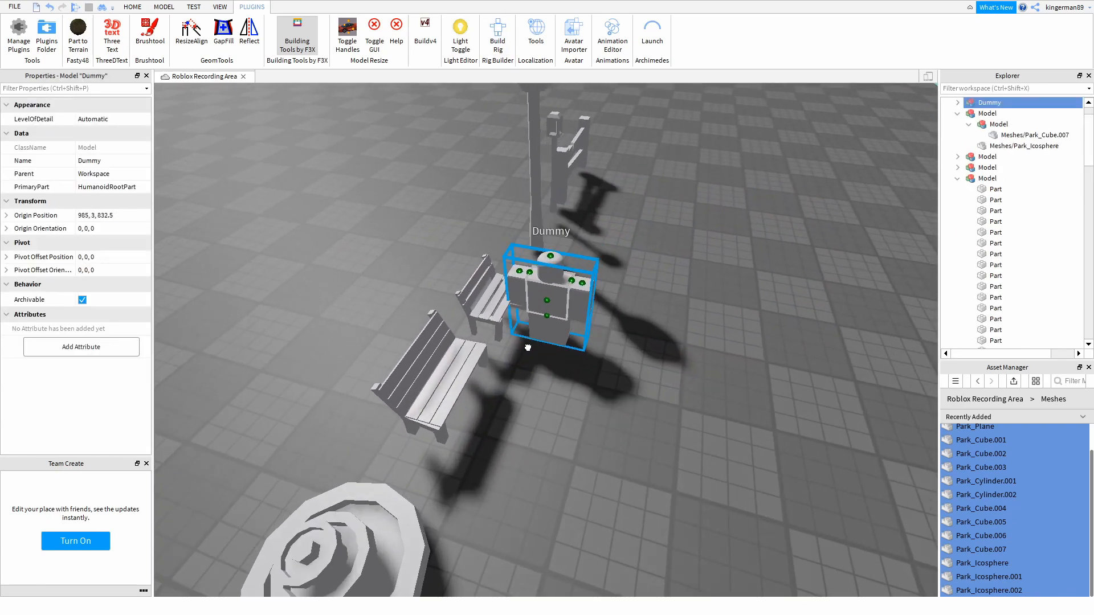
pyautogui.click(584, 368)
pyautogui.scroll(2, 584, 368)
pyautogui.scroll(2, 535, 331)
pyautogui.scroll(-2, 565, 312)
pyautogui.moveTo(548, 279); pyautogui.dragTo(526, 309, button='right')
pyautogui.press('d')
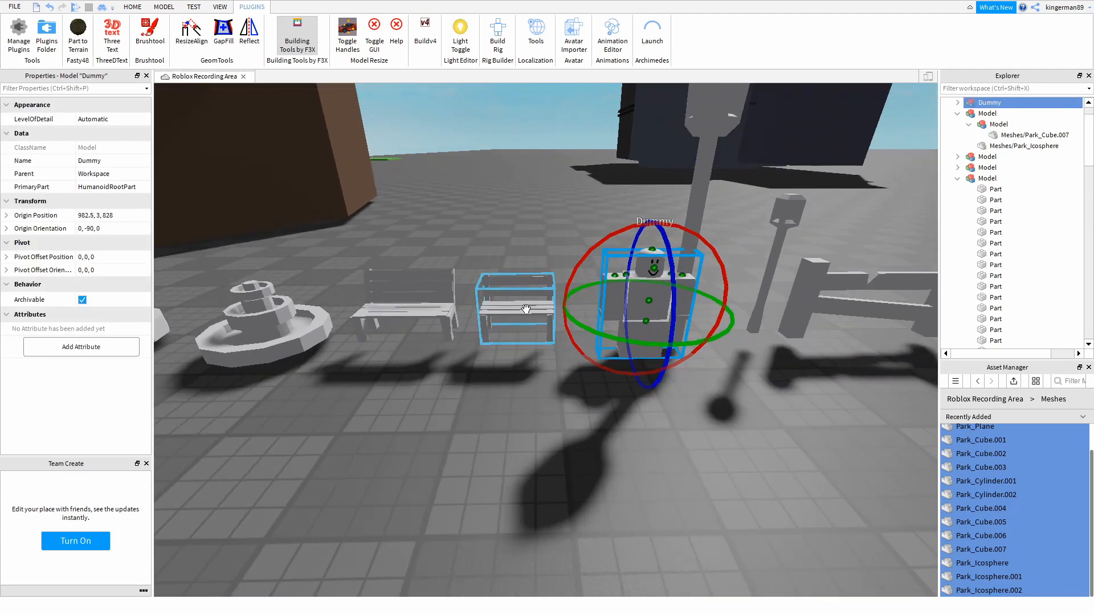
# Enlarge the bench nearest the dummy in height and width to suit the dummy's proportions.
pyautogui.click(521, 423)
pyautogui.scroll(3, 520, 423)
pyautogui.moveTo(520, 422); pyautogui.dragTo(476, 360, button='right')
pyautogui.click(483, 347)
pyautogui.hotkey('ctrl', '3')
pyautogui.moveTo(558, 356); pyautogui.dragTo(594, 361)
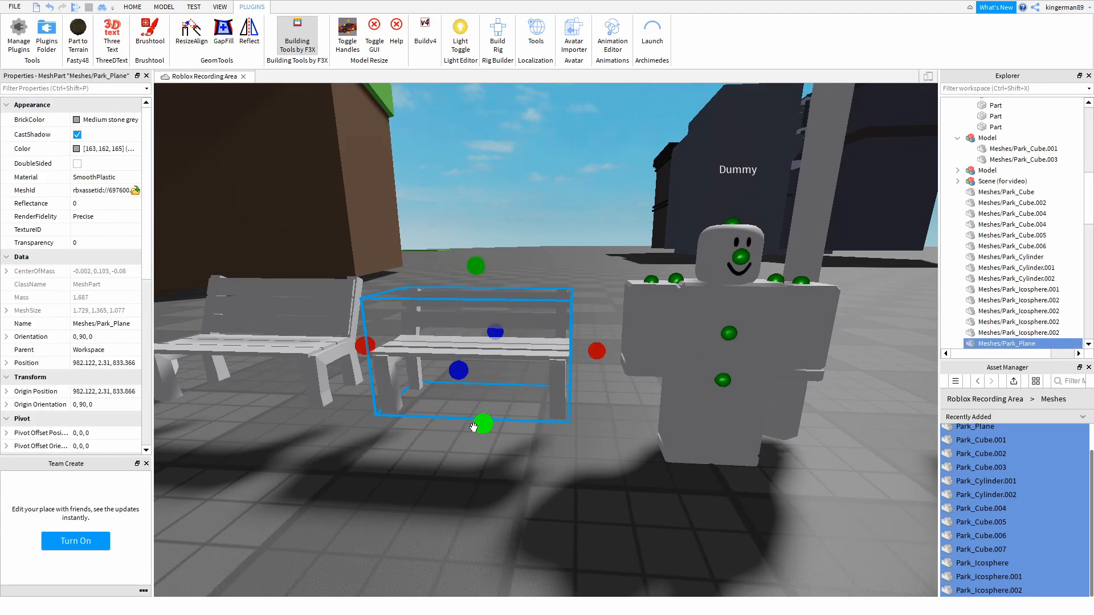
pyautogui.moveTo(474, 430); pyautogui.dragTo(479, 445)
pyautogui.moveTo(605, 373); pyautogui.dragTo(637, 374)
pyautogui.click(617, 507)
pyautogui.scroll(-3, 618, 507)
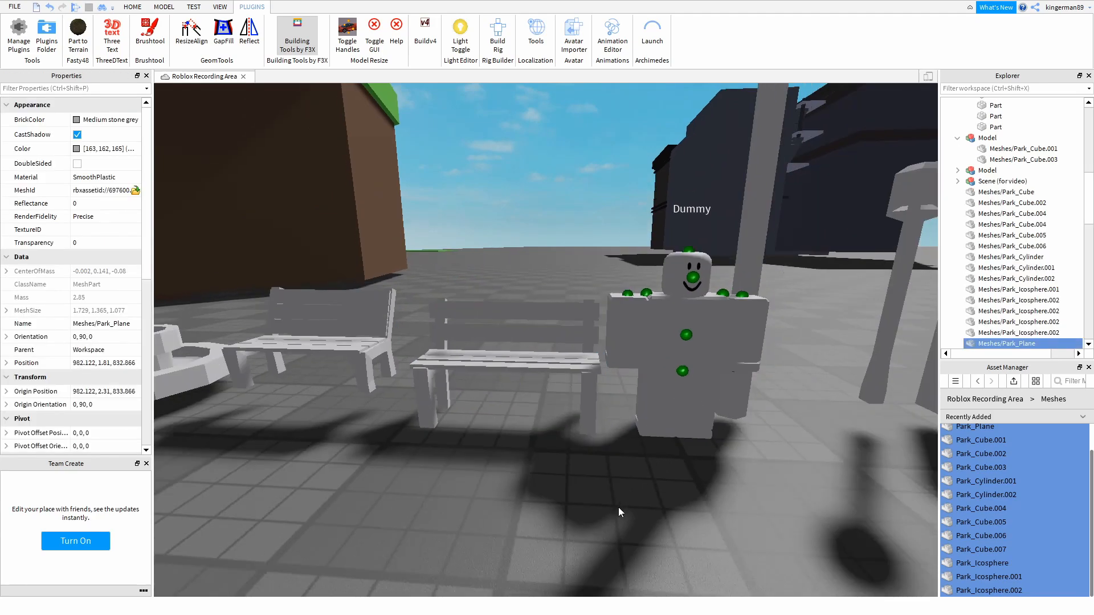
# Reposition the enlarged bench next to the dummy and scale it up further to match the figure.
pyautogui.moveTo(530, 357); pyautogui.dragTo(504, 430)
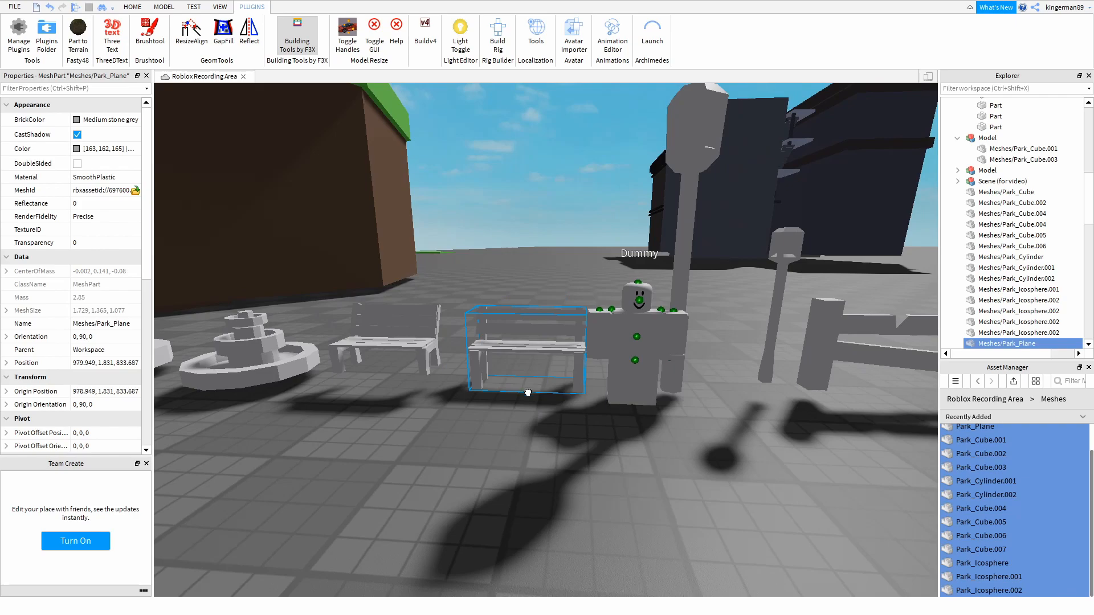
pyautogui.moveTo(624, 472); pyautogui.dragTo(625, 472, button='right')
pyautogui.moveTo(509, 314)
pyautogui.mouseDown()
pyautogui.moveTo(510, 340)
pyautogui.moveTo(510, 311)
pyautogui.mouseUp()
pyautogui.click(164, 7)
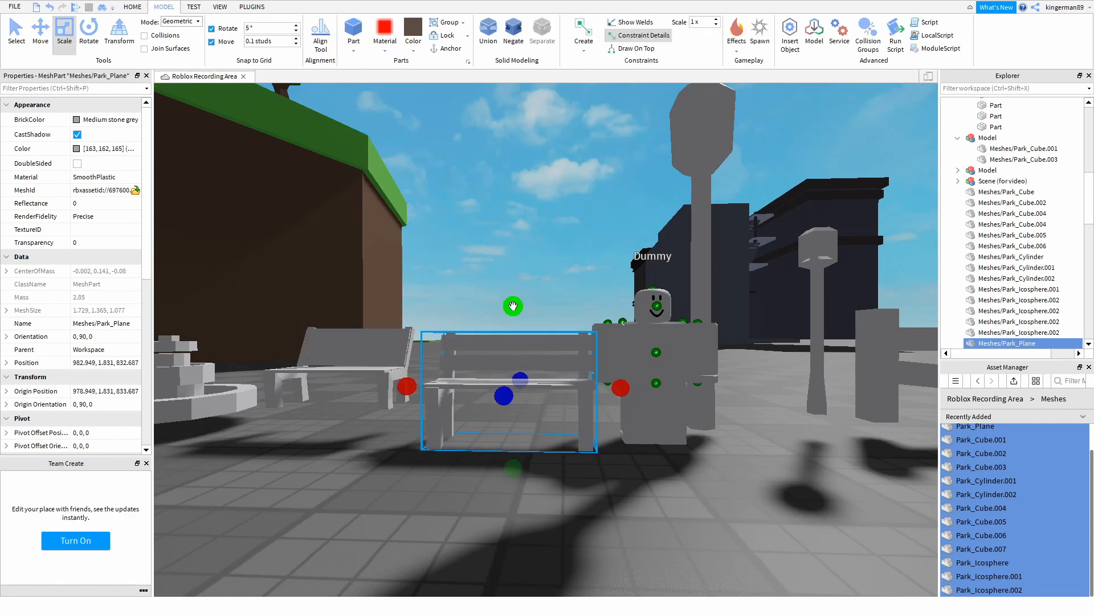
pyautogui.moveTo(513, 306); pyautogui.dragTo(467, 312, button='right')
pyautogui.press('d')
pyautogui.moveTo(428, 310); pyautogui.dragTo(426, 310)
pyautogui.click(404, 374)
# Colour both grey benches Dark taupe.
pyautogui.moveTo(403, 374); pyautogui.dragTo(439, 340, button='right')
pyautogui.press('s')
pyautogui.press('a')
pyautogui.scroll(-1, 566, 326)
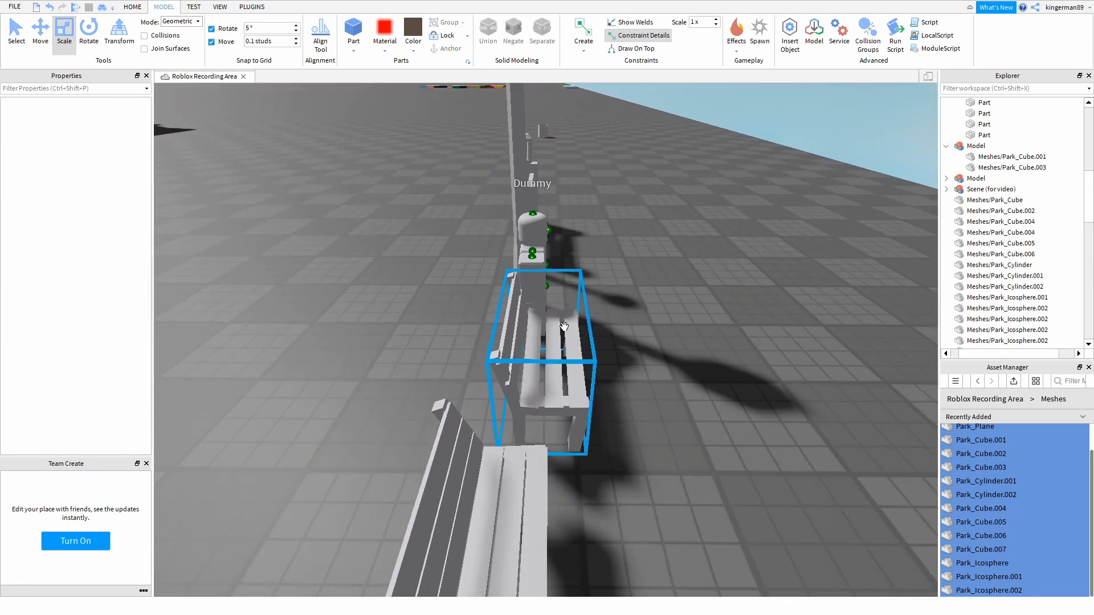
pyautogui.scroll(-1, 565, 326)
pyautogui.click(565, 326)
pyautogui.scroll(1, 481, 234)
pyautogui.click(412, 29)
pyautogui.press('d')
pyautogui.moveTo(385, 226); pyautogui.dragTo(313, 229, button='right')
pyautogui.click(317, 229)
pyautogui.press('d')
pyautogui.click(423, 297)
pyautogui.moveTo(468, 308); pyautogui.dragTo(464, 308, button='right')
pyautogui.press('a')
pyautogui.click(417, 36)
pyautogui.click(625, 265)
pyautogui.click(411, 34)
pyautogui.click(487, 200)
pyautogui.press('a')
pyautogui.moveTo(487, 200); pyautogui.dragTo(488, 200, button='right')
pyautogui.press('a')
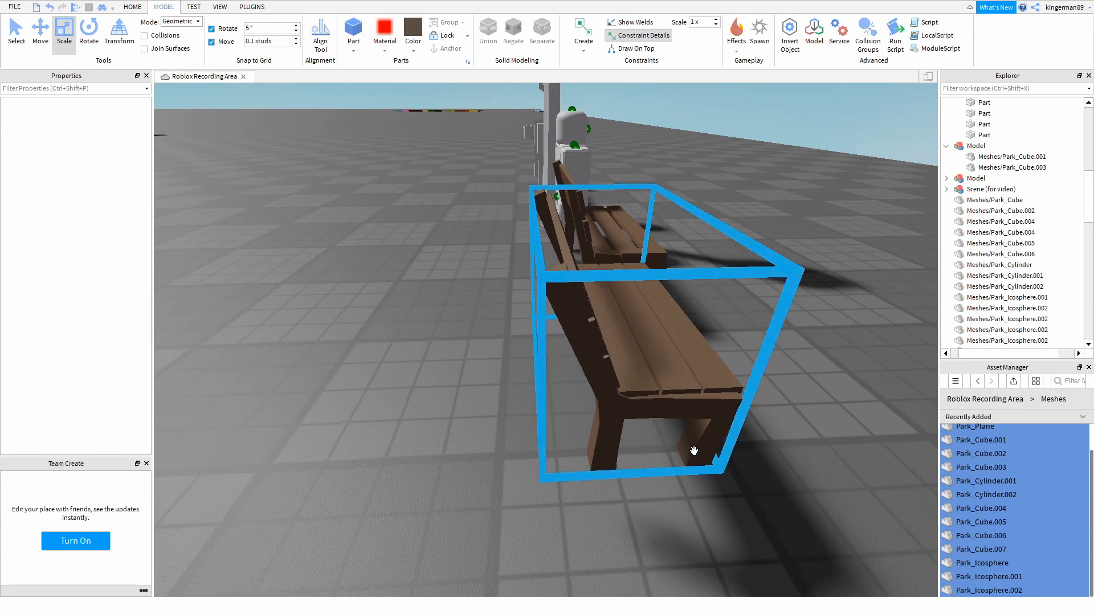
# Examine both coloured benches beside the dummy and set the move snap to 1 stud.
pyautogui.moveTo(717, 458); pyautogui.dragTo(715, 458, button='right')
pyautogui.press('d')
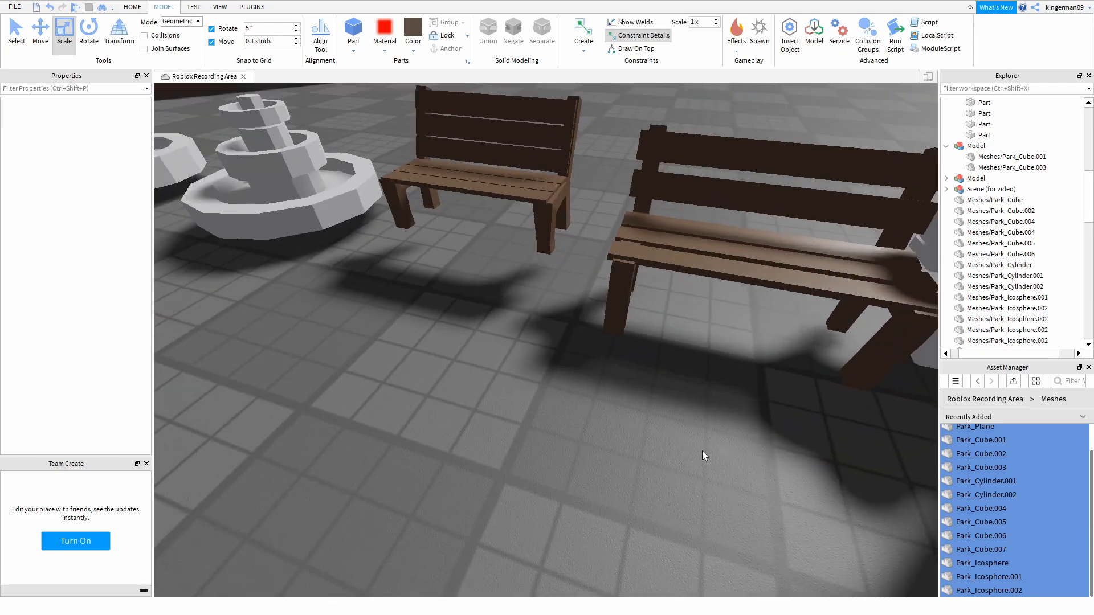
pyautogui.scroll(-3, 521, 364)
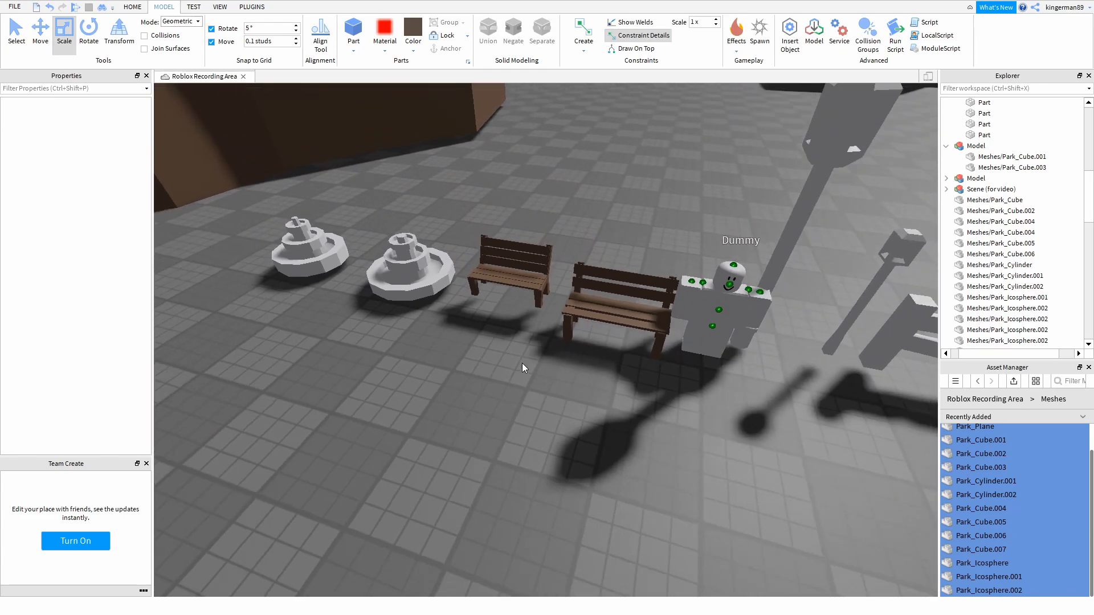
pyautogui.moveTo(521, 363); pyautogui.dragTo(522, 364, button='right')
pyautogui.press('a')
pyautogui.moveTo(526, 437); pyautogui.dragTo(523, 449, button='right')
pyautogui.press('w')
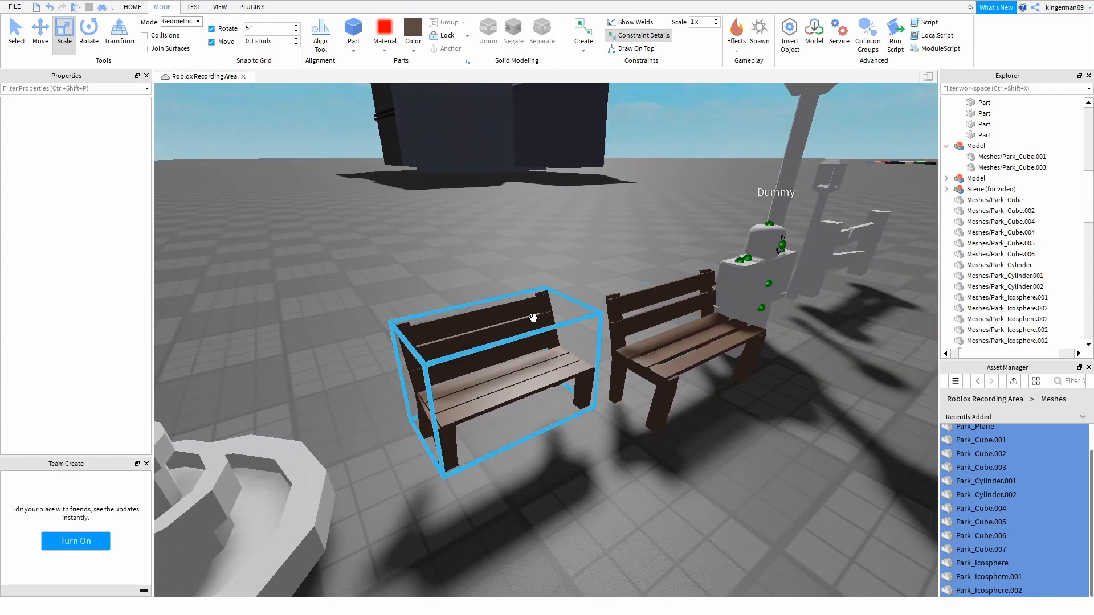
pyautogui.moveTo(409, 251); pyautogui.dragTo(433, 270)
pyautogui.moveTo(494, 312); pyautogui.dragTo(498, 326, button='right')
pyautogui.scroll(-3, 498, 325)
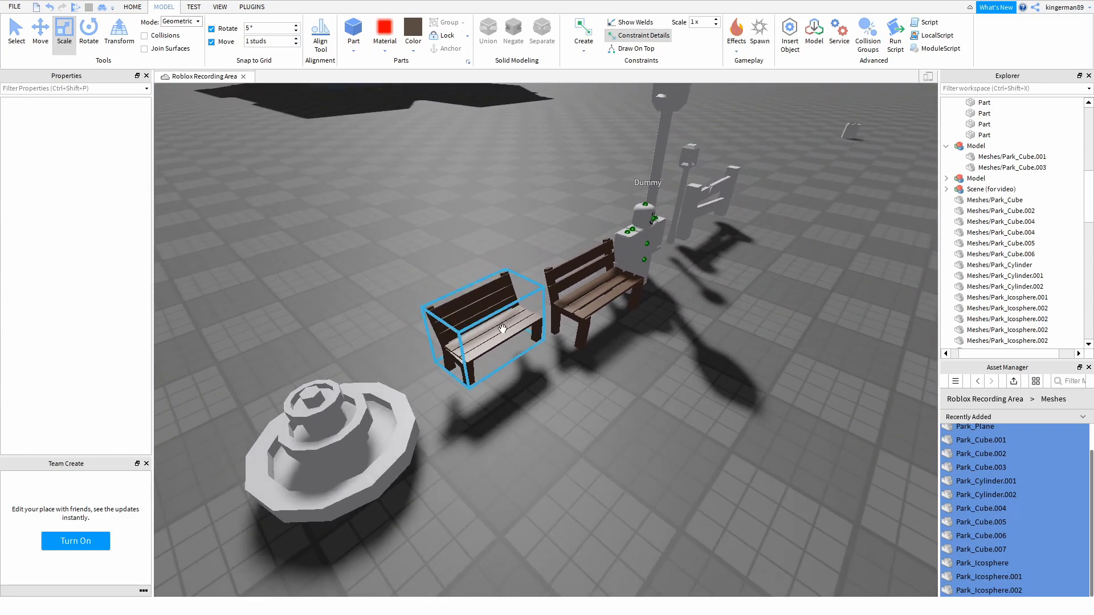
pyautogui.scroll(2, 533, 321)
pyautogui.click(532, 321)
pyautogui.click(578, 353)
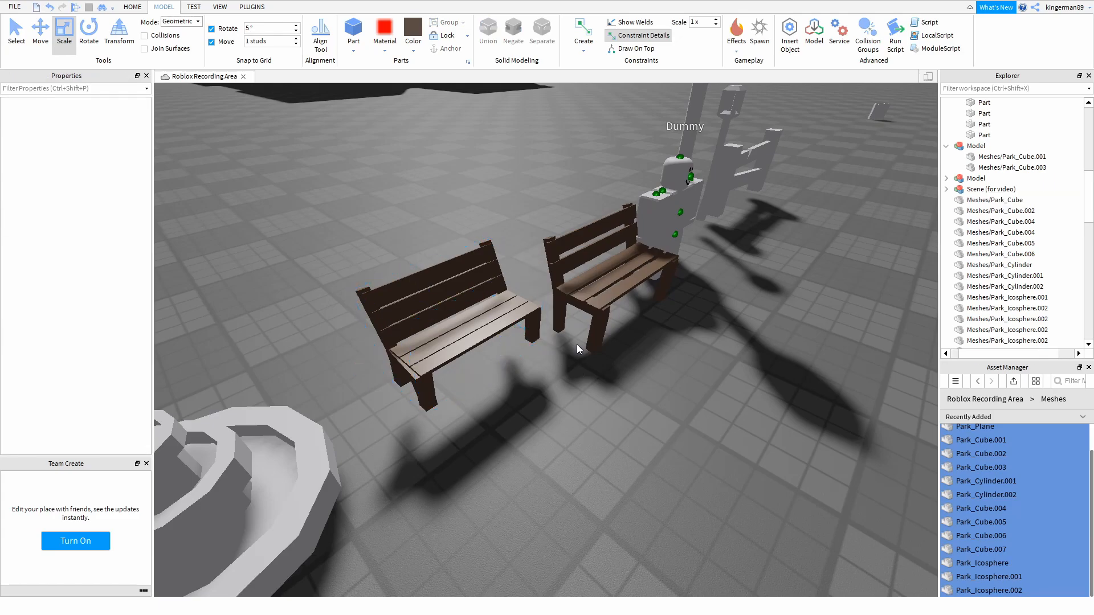
# Place the bench nearest the dummy on the grass by the near boulders and rotate it to 135° about the vertical axis.
pyautogui.moveTo(582, 307); pyautogui.dragTo(589, 346)
pyautogui.moveTo(582, 307); pyautogui.dragTo(589, 346, button='right')
pyautogui.scroll(-5, 588, 346)
pyautogui.moveTo(589, 346); pyautogui.dragTo(561, 347)
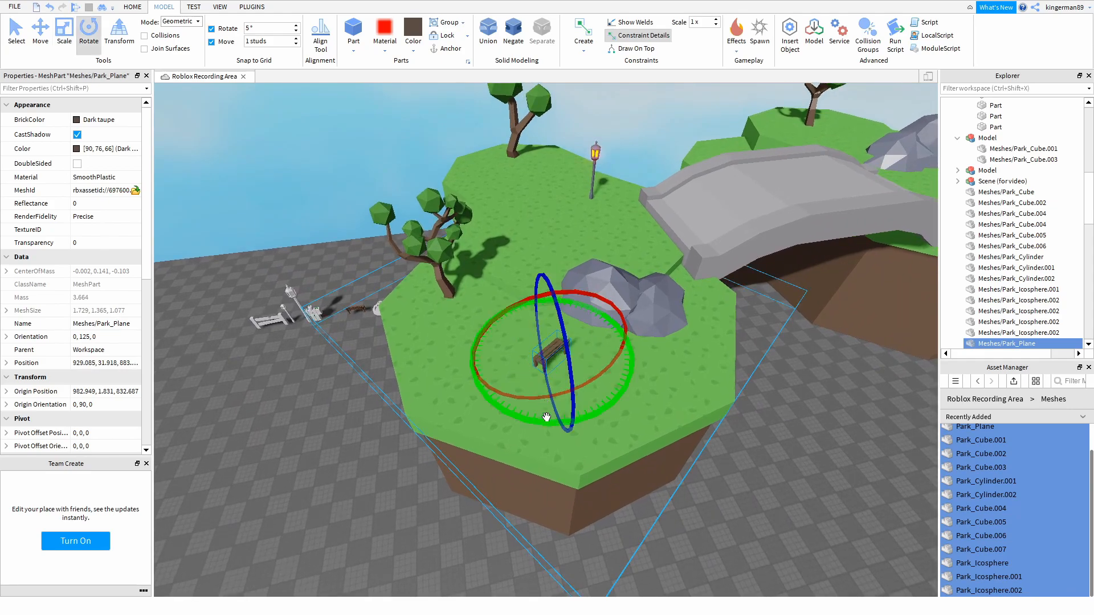
pyautogui.moveTo(532, 430); pyautogui.dragTo(535, 432, button='right')
pyautogui.moveTo(535, 429); pyautogui.dragTo(576, 421)
pyautogui.click(836, 470)
# Adjust the placed bench's height so its legs rest on the grass, using a 0.1 stud move snap.
pyautogui.press('w')
pyautogui.click(589, 321)
pyautogui.moveTo(589, 321); pyautogui.dragTo(587, 317, button='right')
pyautogui.hotkey('ctrl', '2')
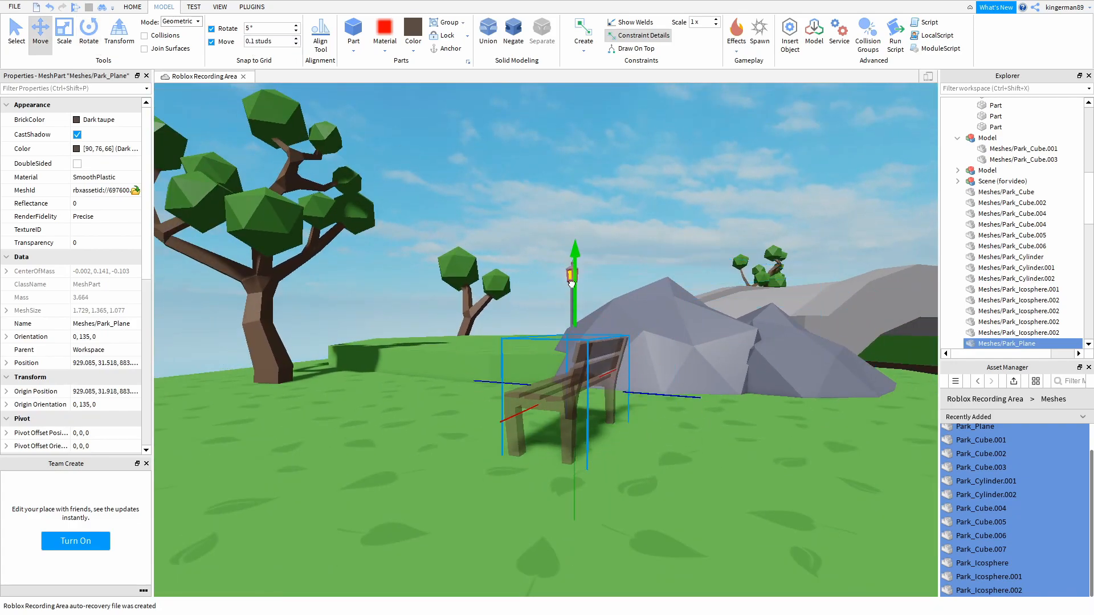
pyautogui.click(561, 242)
pyautogui.moveTo(556, 219); pyautogui.dragTo(549, 207, button='right')
pyautogui.press('s')
# Duplicate the placed bench and put the copy between the boulders and the street lamp across the bridge.
pyautogui.click(518, 237)
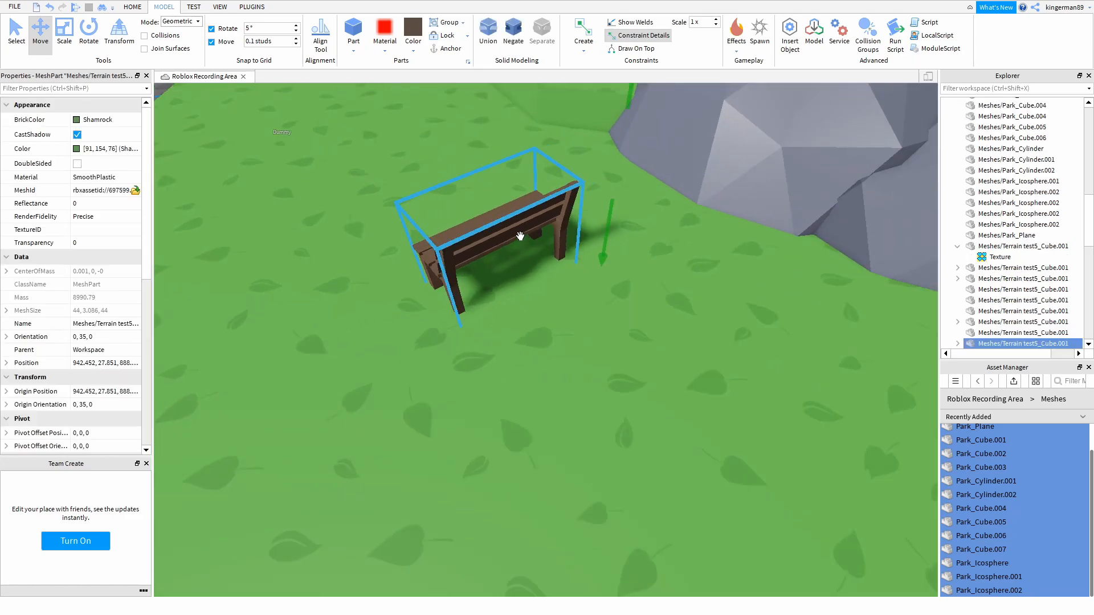
pyautogui.hotkey('ctrl', 'd')
pyautogui.moveTo(503, 232); pyautogui.dragTo(601, 289)
pyautogui.press('s')
pyautogui.press('w')
pyautogui.press('s')
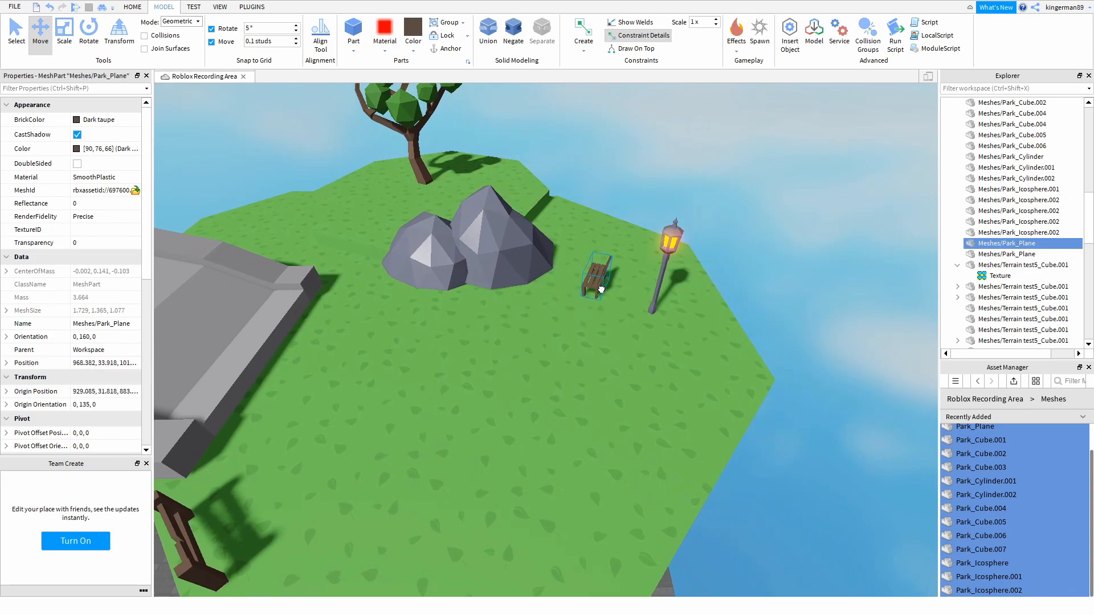
# Rotate the bench copy by the street lamp to -115° about the vertical axis and fine-tune its position.
pyautogui.moveTo(700, 293); pyautogui.dragTo(630, 293)
pyautogui.press('f')
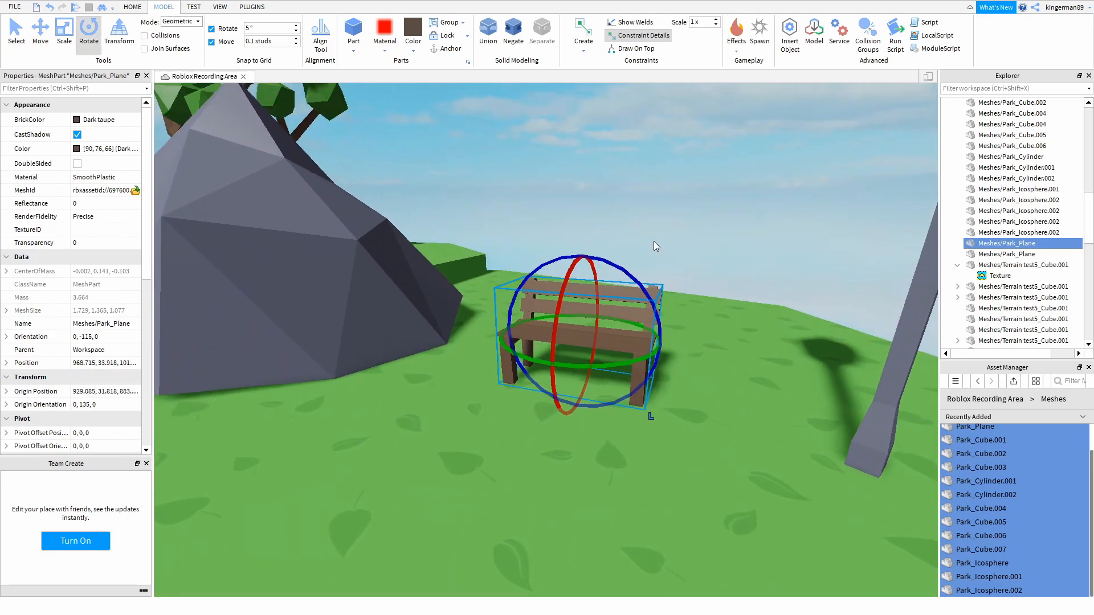
pyautogui.moveTo(587, 230); pyautogui.dragTo(588, 243)
pyautogui.click(607, 234)
# Duplicate the remaining brown bench beside the fountain and place the copy on the far terrain near the wooden fence.
pyautogui.scroll(-8, 671, 286)
pyautogui.moveTo(672, 285); pyautogui.dragTo(540, 311, button='right')
pyautogui.scroll(20, 539, 313)
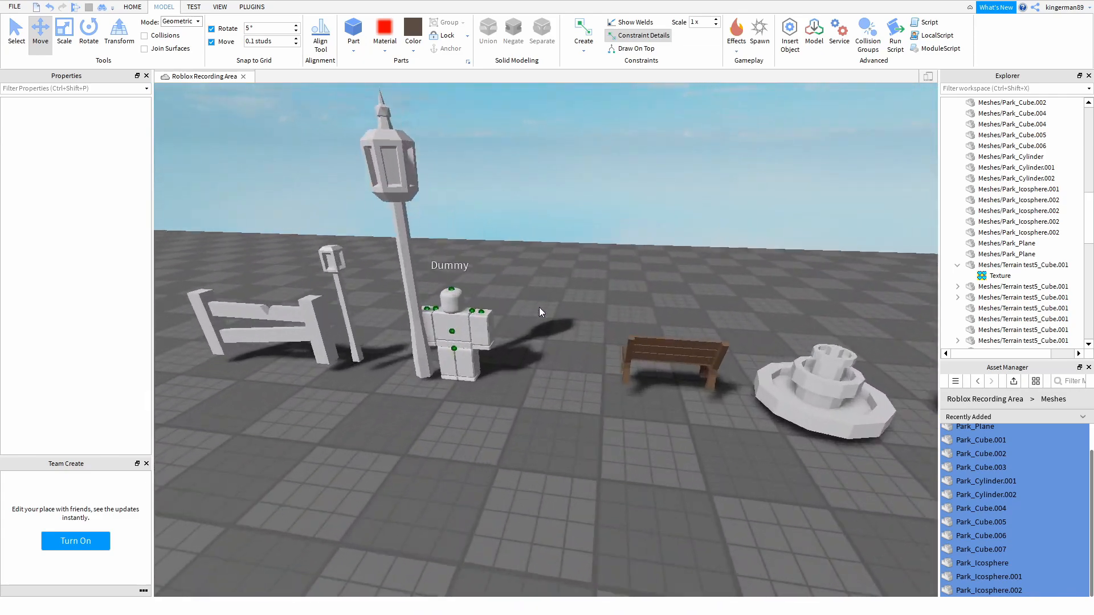
pyautogui.moveTo(384, 326); pyautogui.dragTo(513, 324, button='right')
pyautogui.scroll(3, 540, 319)
pyautogui.click(523, 311)
pyautogui.press('f')
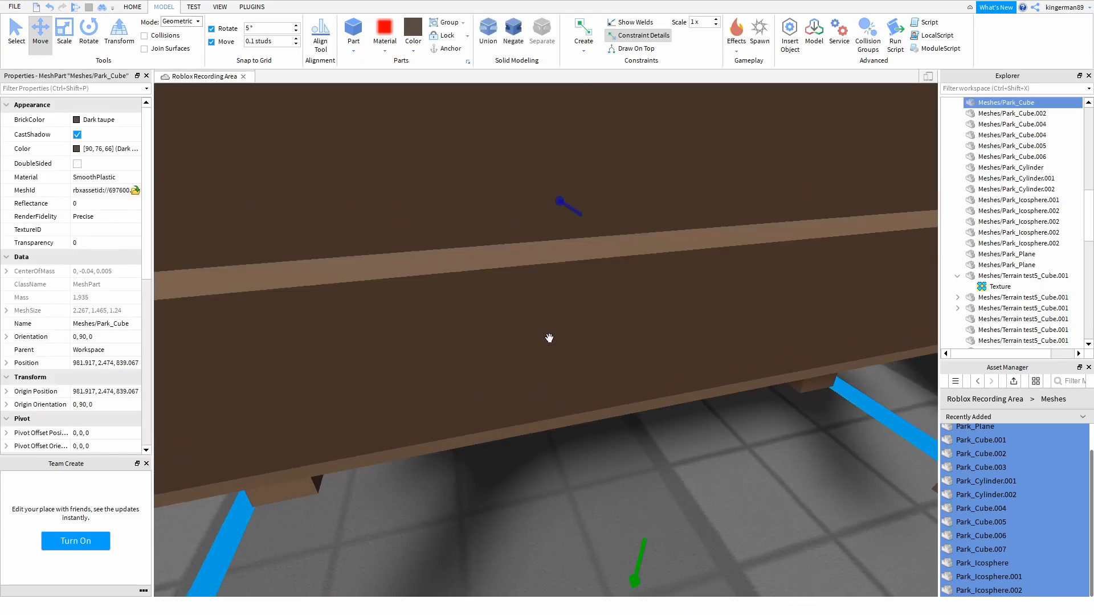
pyautogui.scroll(-5, 547, 337)
pyautogui.click(542, 346)
pyautogui.scroll(-4, 511, 327)
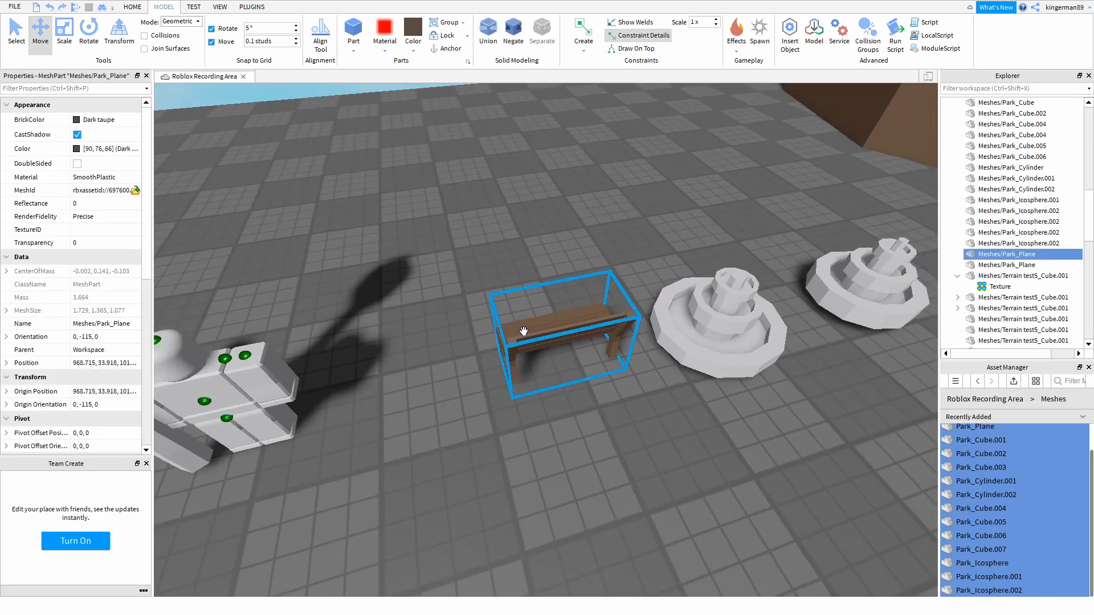
pyautogui.click(489, 310)
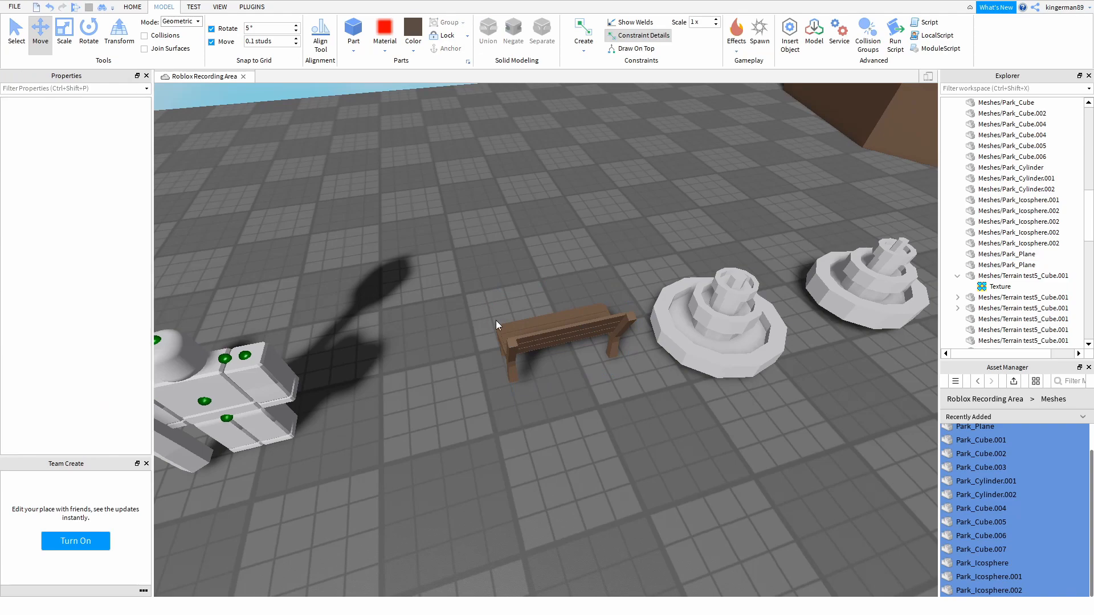
pyautogui.scroll(-3, 496, 319)
pyautogui.click(522, 344)
pyautogui.hotkey('ctrl', 'd')
pyautogui.moveTo(522, 344); pyautogui.dragTo(488, 420)
pyautogui.scroll(-10, 488, 420)
pyautogui.moveTo(488, 420); pyautogui.dragTo(490, 426, button='right')
pyautogui.moveTo(489, 420); pyautogui.dragTo(524, 438)
pyautogui.scroll(5, 489, 427)
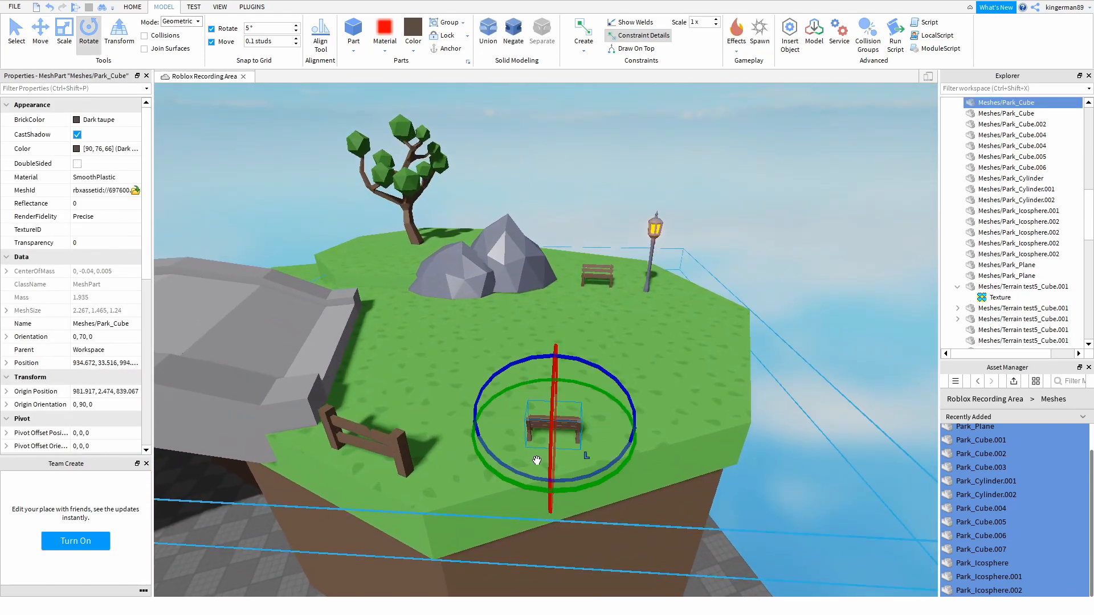
# Rotate the bench near the fence to 100° about the vertical axis and scale it up slightly.
pyautogui.click(788, 469)
pyautogui.moveTo(786, 470); pyautogui.dragTo(781, 475, button='right')
pyautogui.scroll(-5, 539, 389)
pyautogui.hotkey('ctrl', '3')
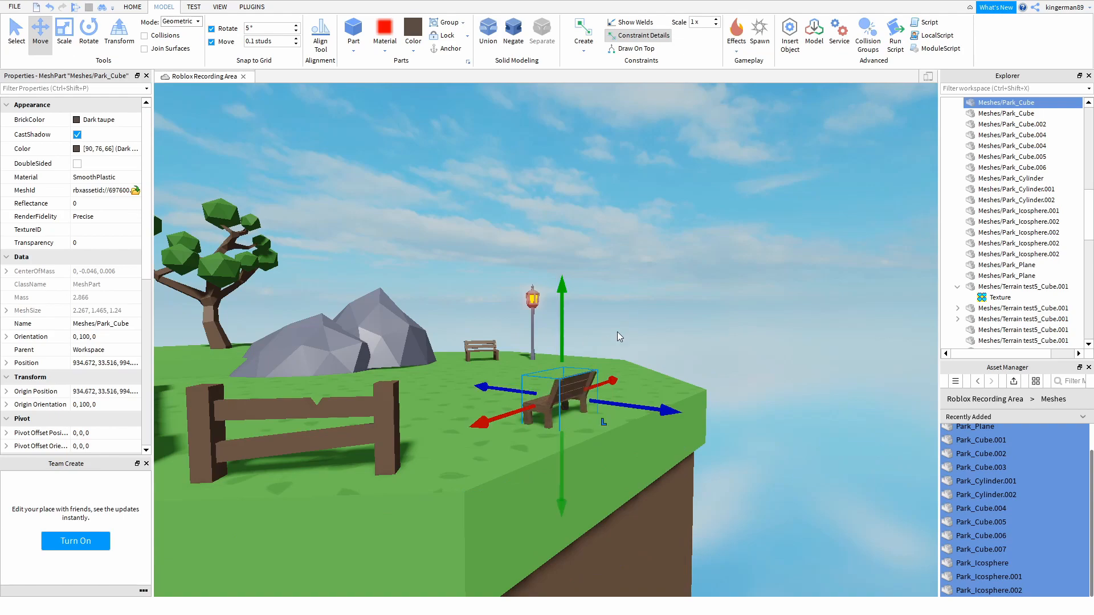
pyautogui.click(695, 326)
# Collapse the model containing the long list of parts in the Explorer.
pyautogui.scroll(-5, 695, 326)
pyautogui.moveTo(695, 326); pyautogui.dragTo(696, 328, button='right')
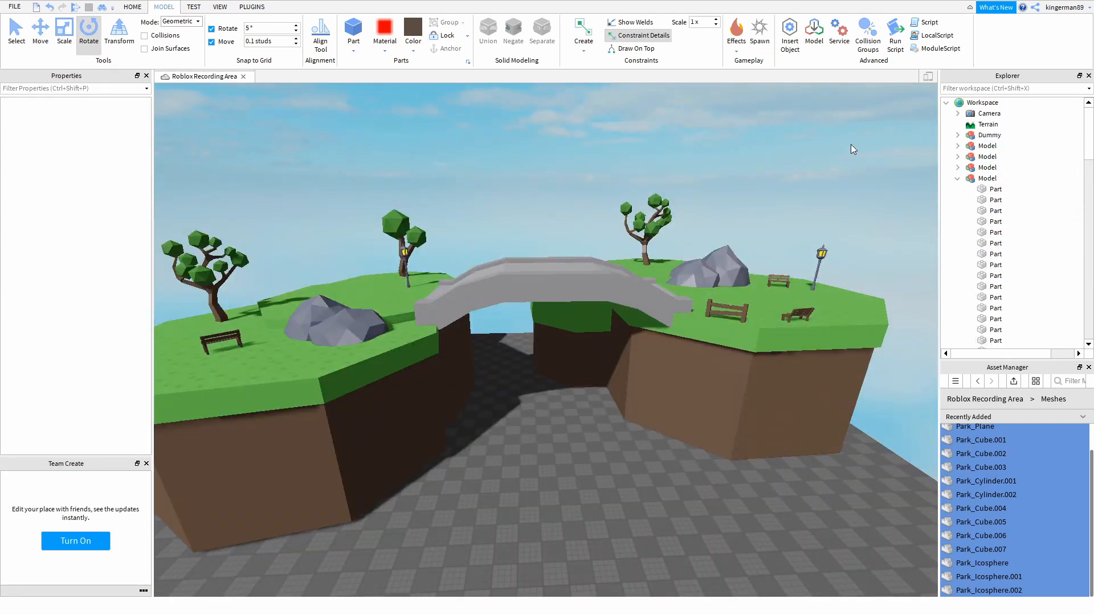
pyautogui.click(958, 180)
# Insert a Dark taupe SmoothPlastic block part on the grass at the bridge's far end, angled -20° about the vertical axis.
pyautogui.scroll(10, 835, 138)
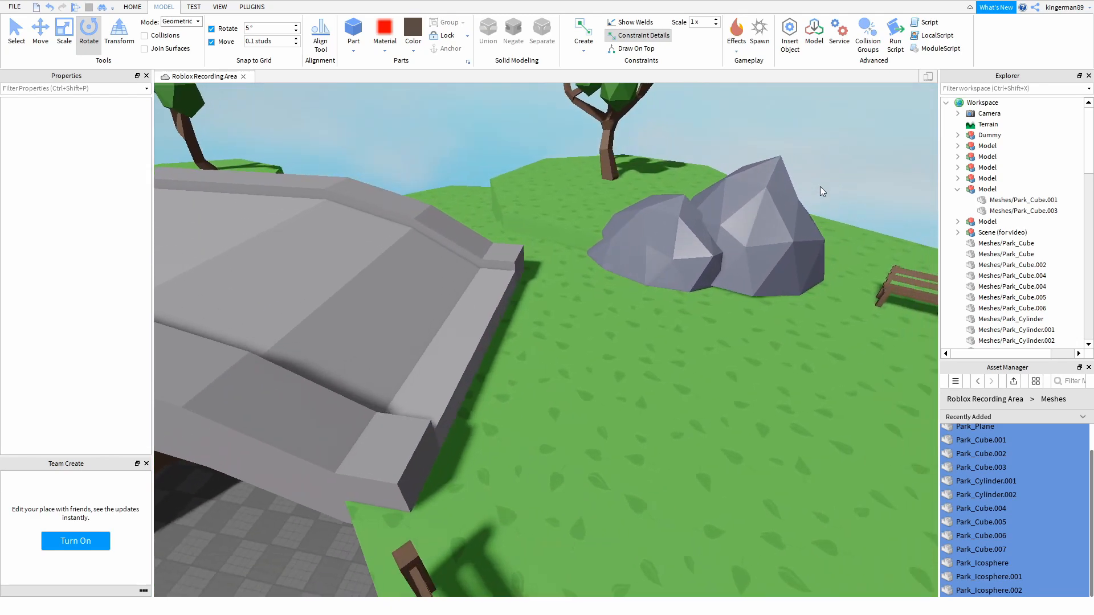
pyautogui.moveTo(821, 191); pyautogui.dragTo(822, 194, button='right')
pyautogui.scroll(3, 403, 176)
pyautogui.moveTo(403, 176); pyautogui.dragTo(390, 155, button='right')
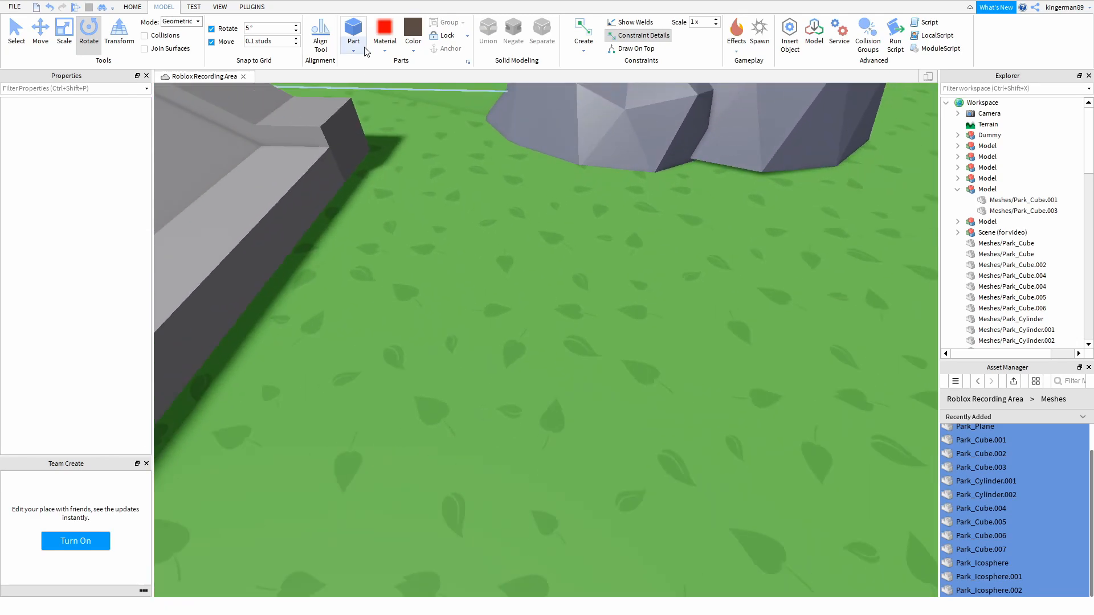
pyautogui.moveTo(564, 318); pyautogui.dragTo(566, 320)
pyautogui.moveTo(462, 335); pyautogui.dragTo(446, 282)
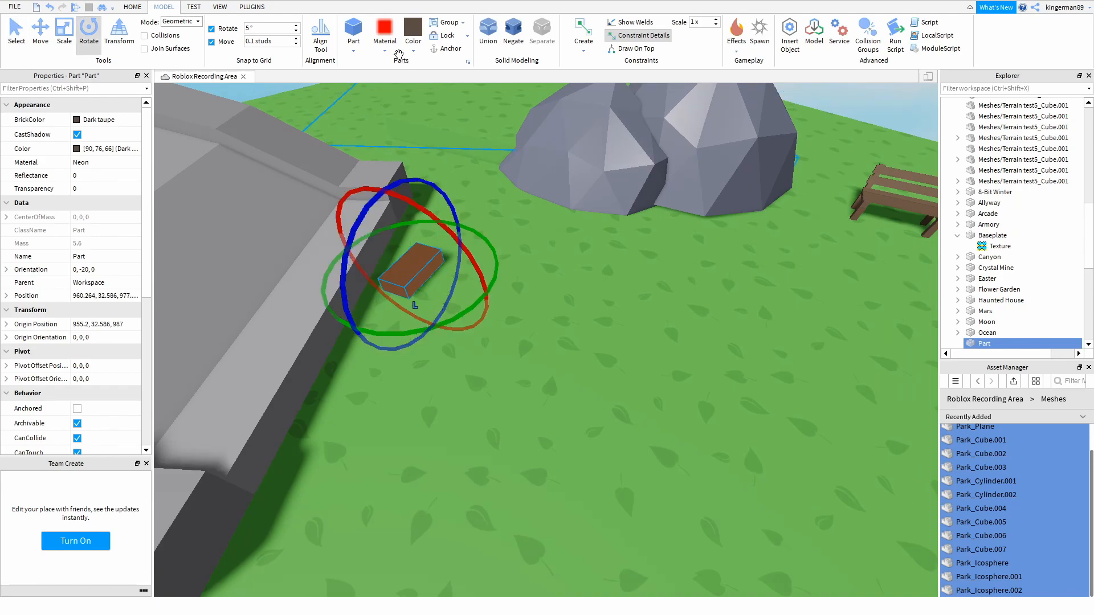
pyautogui.hotkey('ctrl', 'z')
pyautogui.moveTo(405, 301); pyautogui.dragTo(403, 296, button='right')
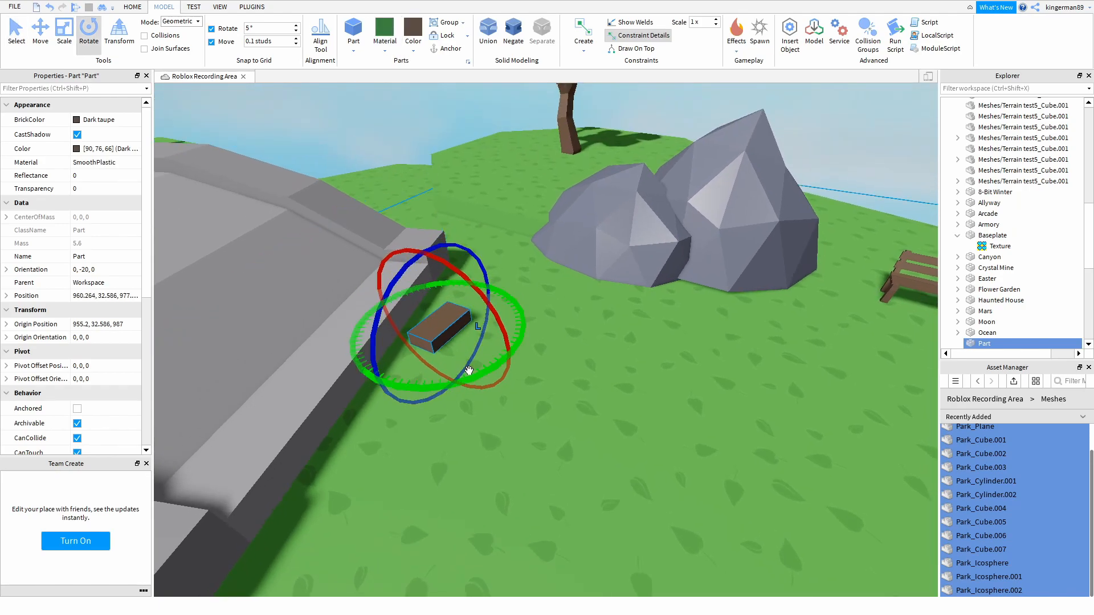
# Rotate the block part to -10° about the vertical axis and flatten it against the grass.
pyautogui.moveTo(435, 300); pyautogui.dragTo(437, 320)
pyautogui.press('a')
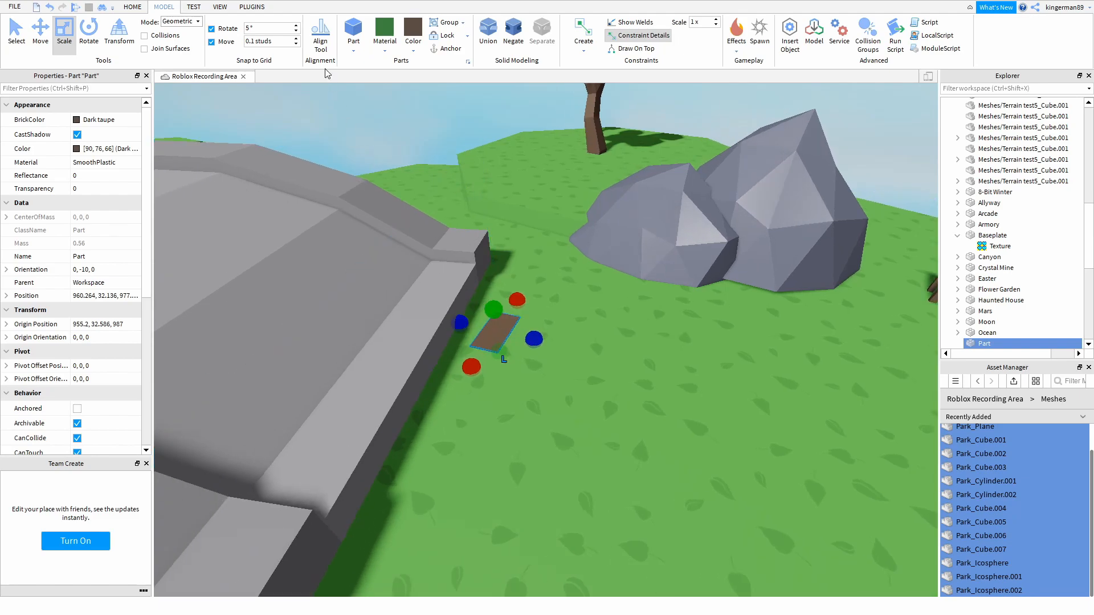
# Scale the block part out to the bridge's width and deepen it downward into the island.
pyautogui.moveTo(474, 285); pyautogui.dragTo(477, 290, button='right')
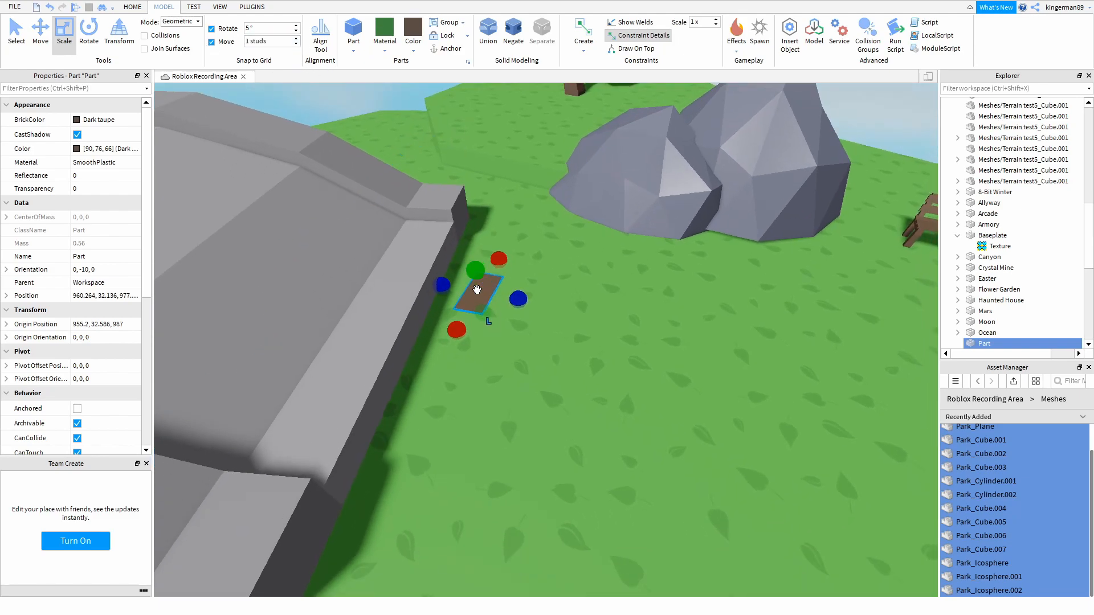
pyautogui.press('s')
pyautogui.moveTo(427, 325); pyautogui.dragTo(395, 444)
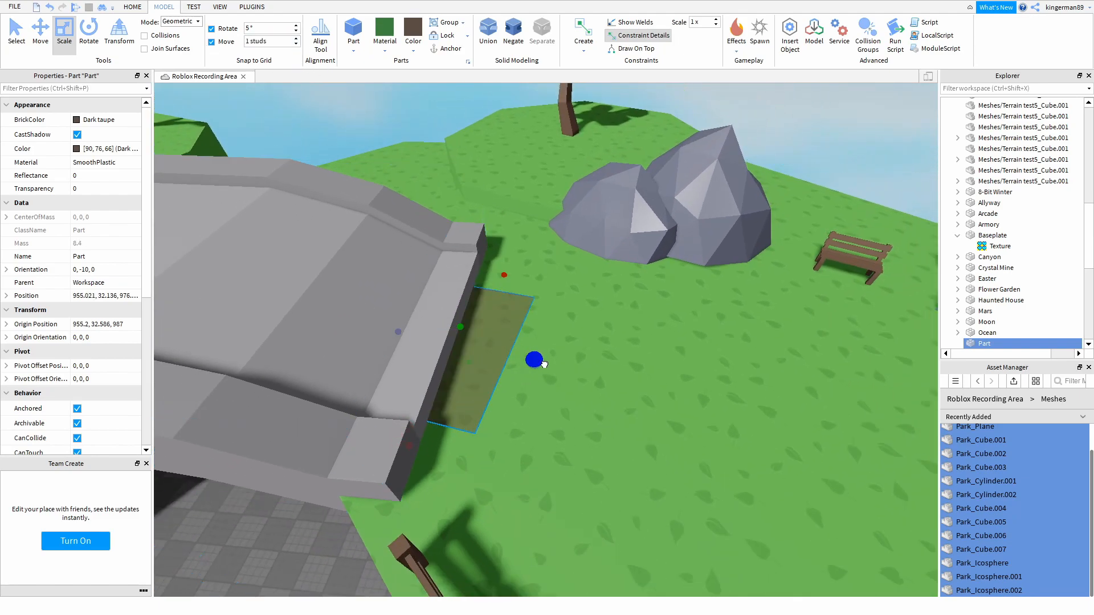
pyautogui.scroll(3, 544, 364)
pyautogui.scroll(-10, 450, 364)
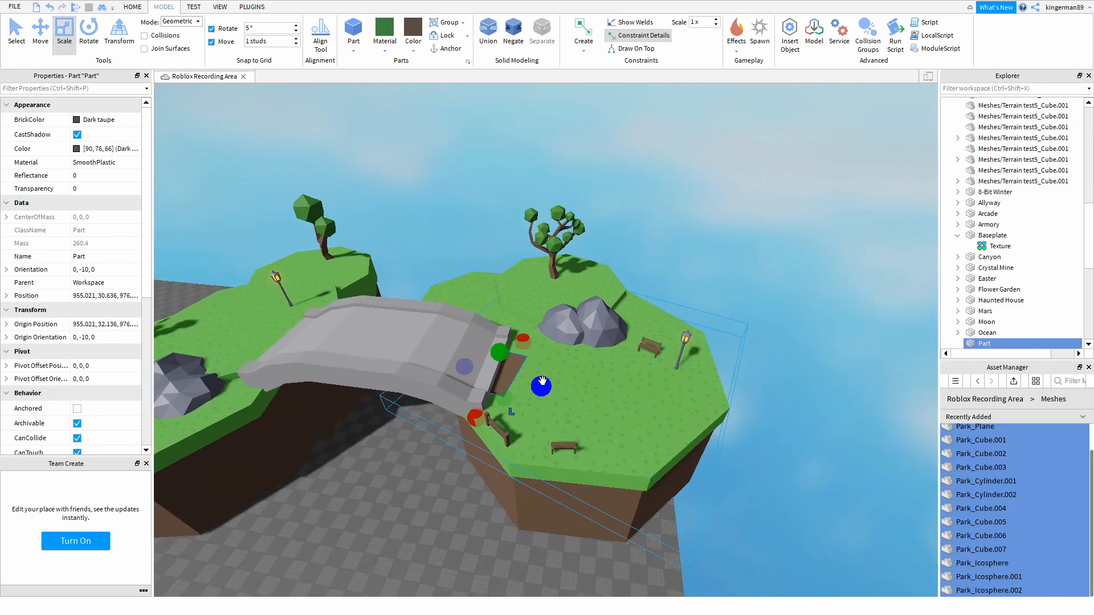
pyautogui.scroll(-1, 542, 380)
# Darken the block part's color to [74, 62, 54].
pyautogui.click(742, 256)
pyautogui.press('w')
pyautogui.moveTo(743, 256); pyautogui.dragTo(445, 205, button='right')
pyautogui.click(616, 333)
pyautogui.moveTo(617, 334); pyautogui.dragTo(176, 224, button='right')
pyautogui.press('w')
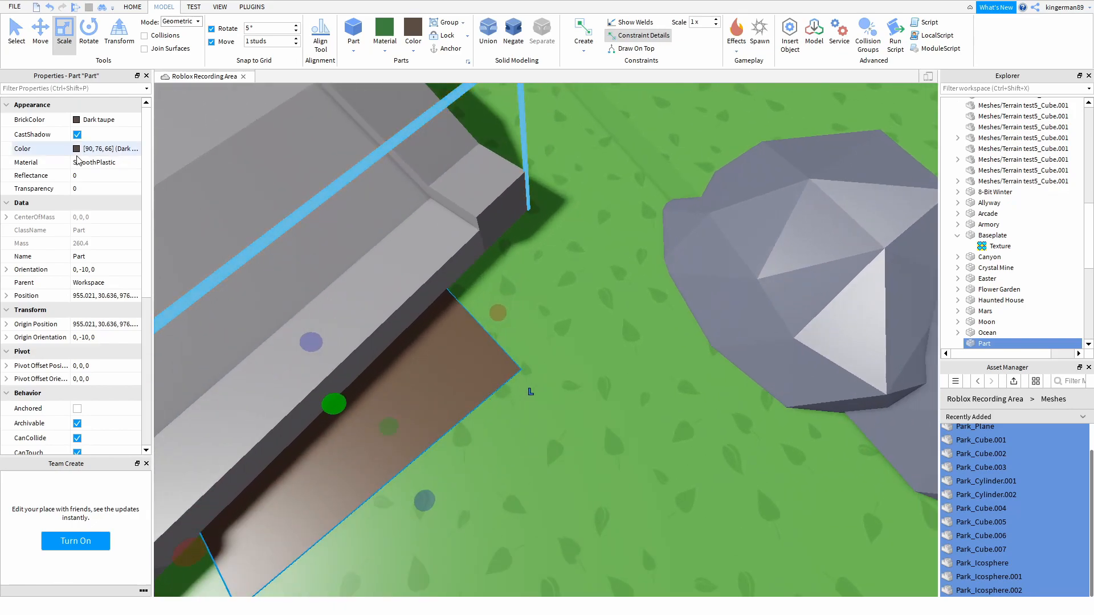
pyautogui.click(683, 287)
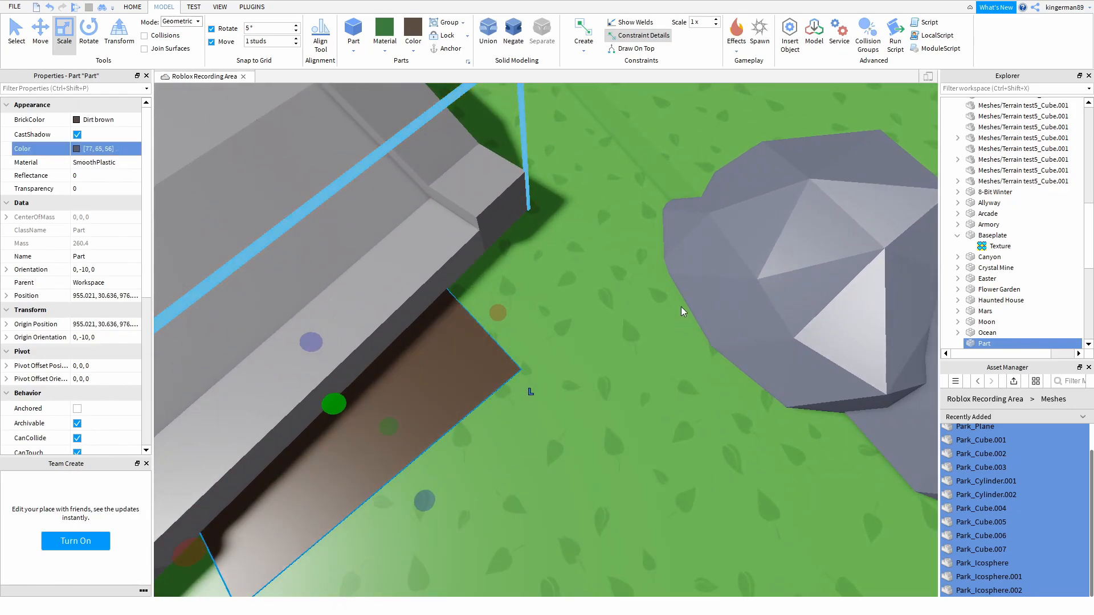
pyautogui.click(680, 291)
pyautogui.click(626, 406)
pyautogui.press('w')
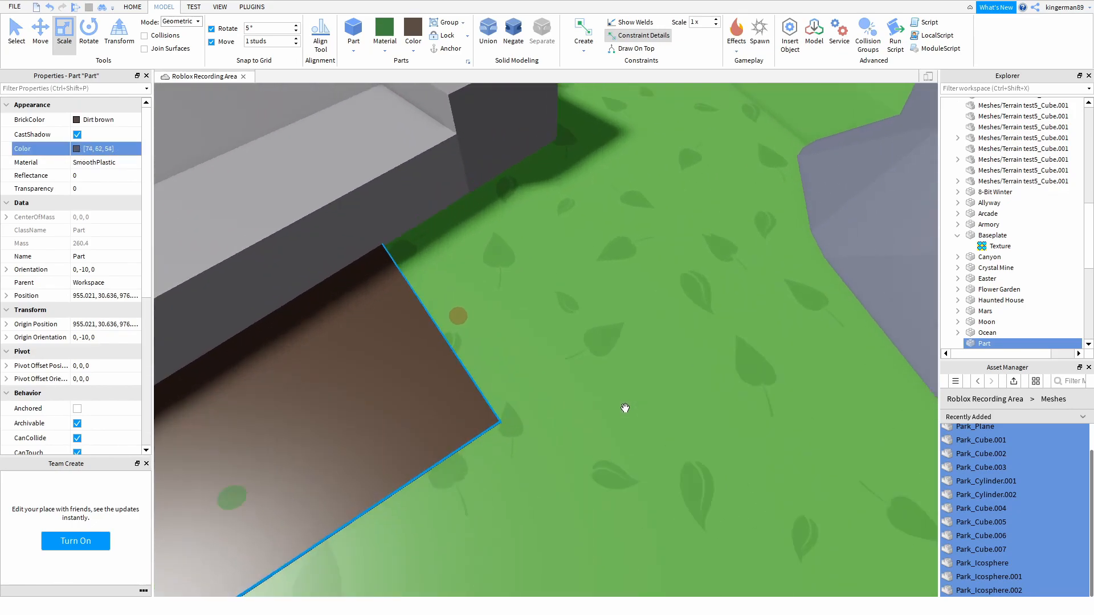
pyautogui.moveTo(625, 408); pyautogui.dragTo(625, 409, button='right')
pyautogui.press('f')
# Open the Build v4 plugin and undo the last color changes on the block part.
pyautogui.click(251, 7)
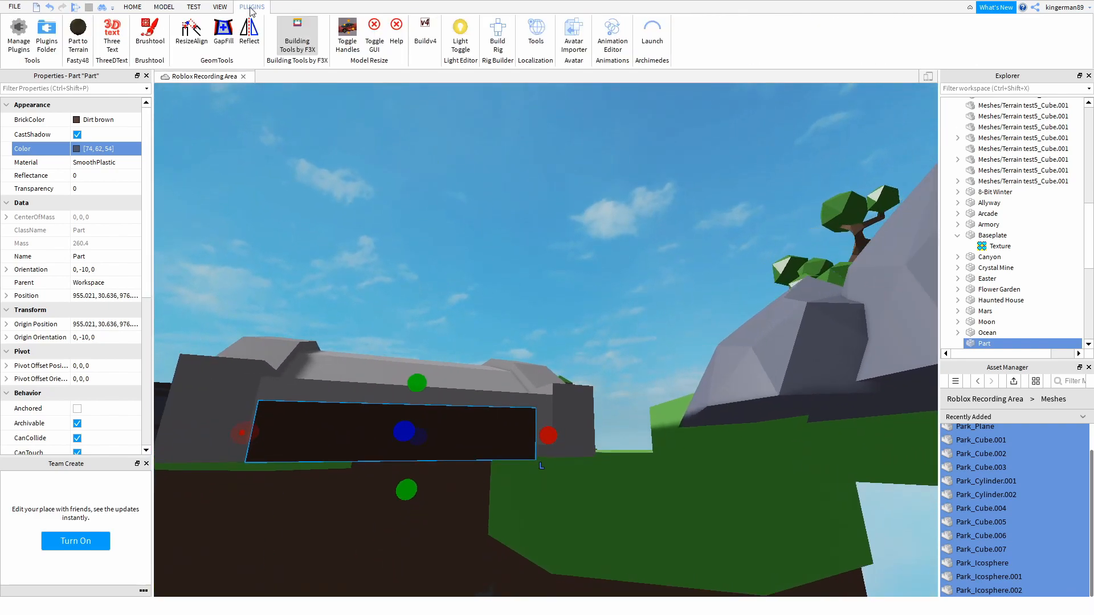
pyautogui.click(425, 34)
pyautogui.moveTo(430, 419); pyautogui.dragTo(429, 421, button='right')
pyautogui.press('s')
pyautogui.moveTo(409, 477); pyautogui.dragTo(409, 477, button='right')
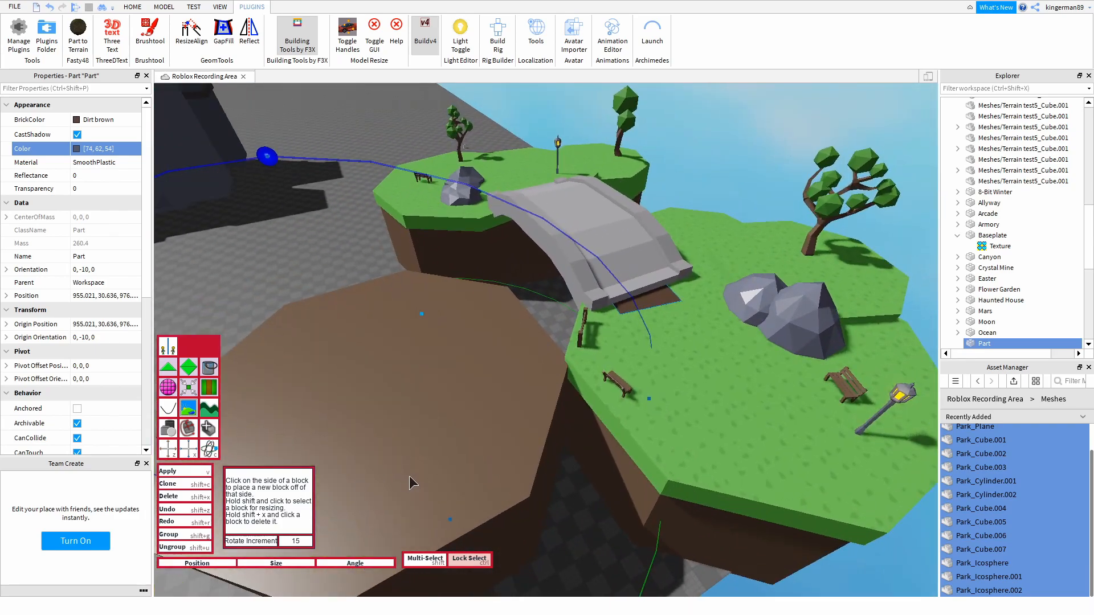
pyautogui.hotkey('ctrl', 'z')
pyautogui.hotkey('ctrl', 'z')
pyautogui.scroll(6, 660, 413)
pyautogui.moveTo(661, 413); pyautogui.dragTo(661, 414, button='right')
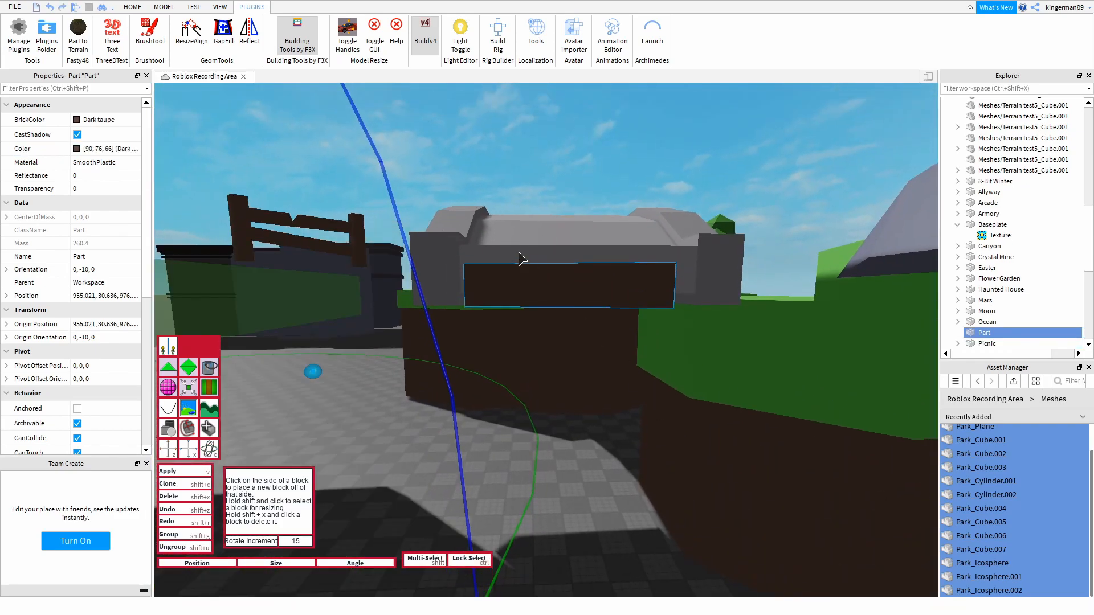
# Raise the block part well above the grass at the bridge's end, to a height position of 42.636.
pyautogui.scroll(3, 535, 265)
pyautogui.moveTo(542, 405); pyautogui.dragTo(543, 404, button='right')
pyautogui.scroll(-5, 542, 405)
pyautogui.hotkey('ctrl', '2')
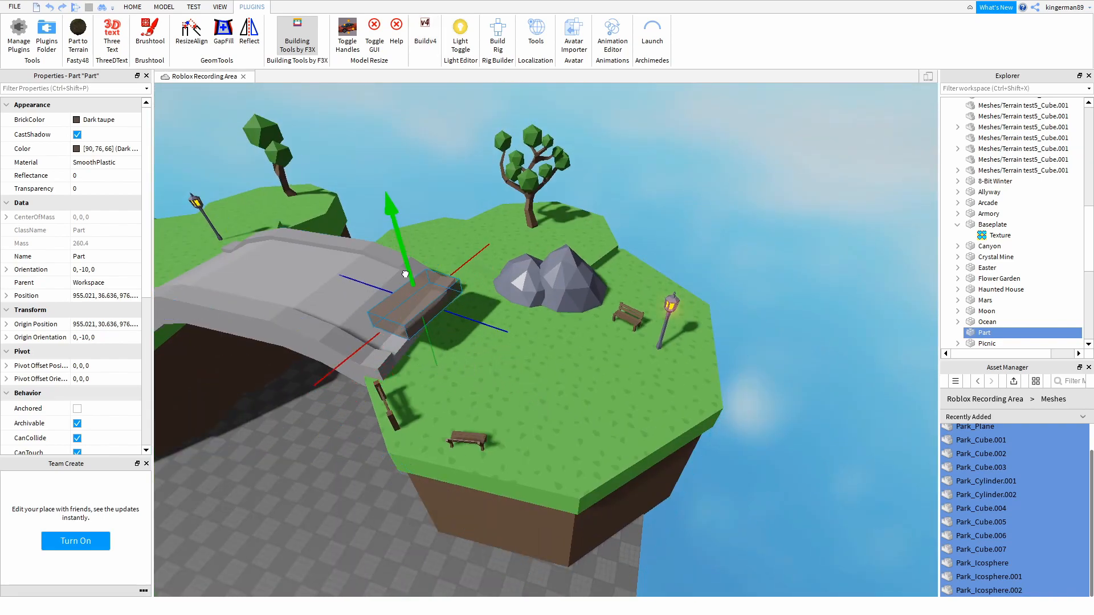
pyautogui.moveTo(407, 279); pyautogui.dragTo(398, 252)
pyautogui.moveTo(438, 215); pyautogui.dragTo(439, 214, button='right')
pyautogui.scroll(3, 439, 214)
# Add a second block off the raised block's outer side with Build v4 and rotate it to bend the path.
pyautogui.click(433, 50)
pyautogui.click(442, 348)
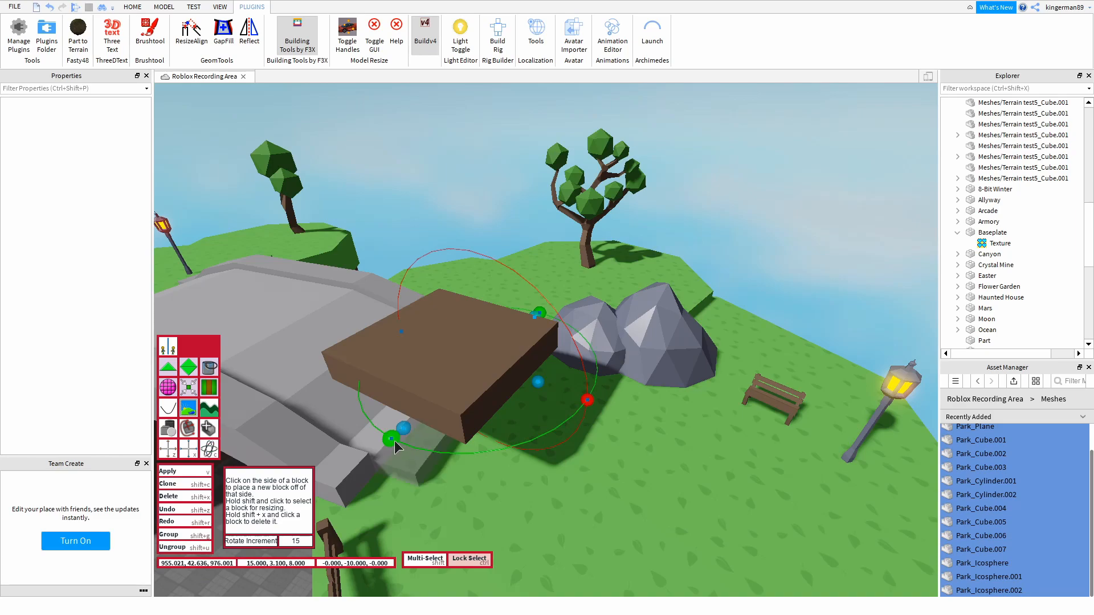
pyautogui.moveTo(366, 442); pyautogui.dragTo(338, 438)
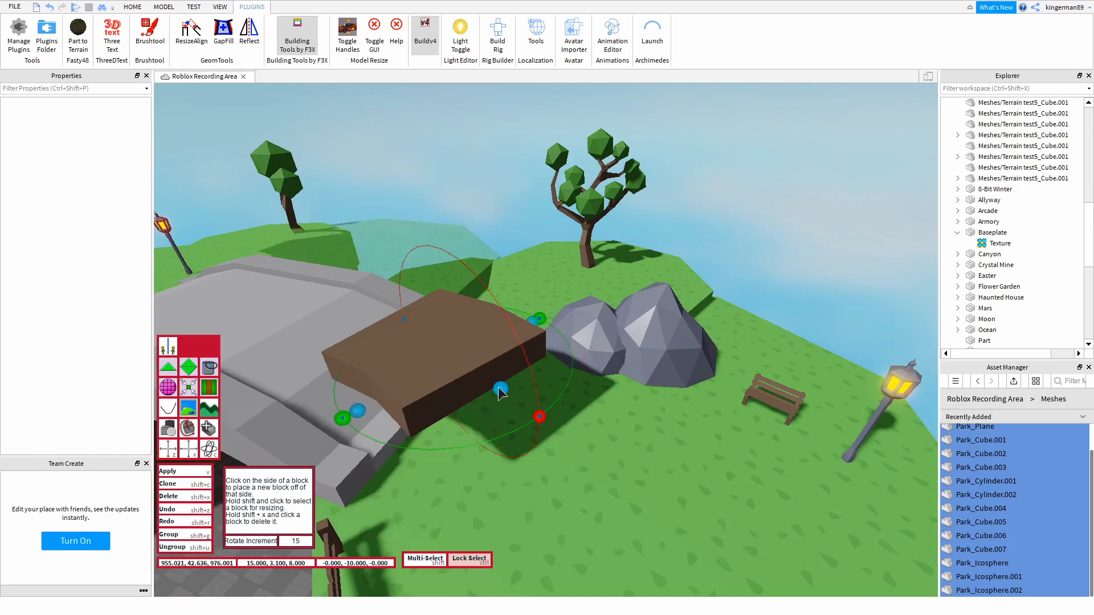
# Add a third block at the path's outer end and rotate it so the path bends on past the island's edge.
pyautogui.moveTo(541, 445); pyautogui.dragTo(542, 445, button='right')
pyautogui.scroll(-3, 541, 445)
pyautogui.click(510, 443)
pyautogui.moveTo(461, 475); pyautogui.dragTo(461, 475, button='right')
pyautogui.scroll(-2, 461, 475)
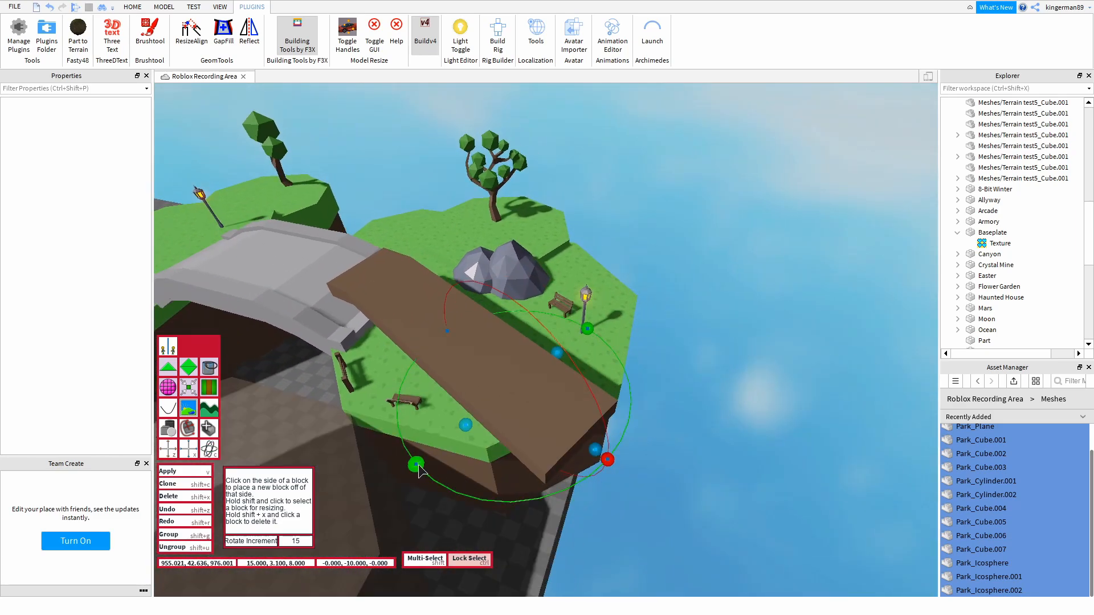
pyautogui.moveTo(419, 471); pyautogui.dragTo(537, 435)
pyautogui.moveTo(491, 415); pyautogui.dragTo(490, 416, button='right')
# Select the three path blocks and join them into one union.
pyautogui.hotkey('ctrl', '3')
pyautogui.click(523, 391)
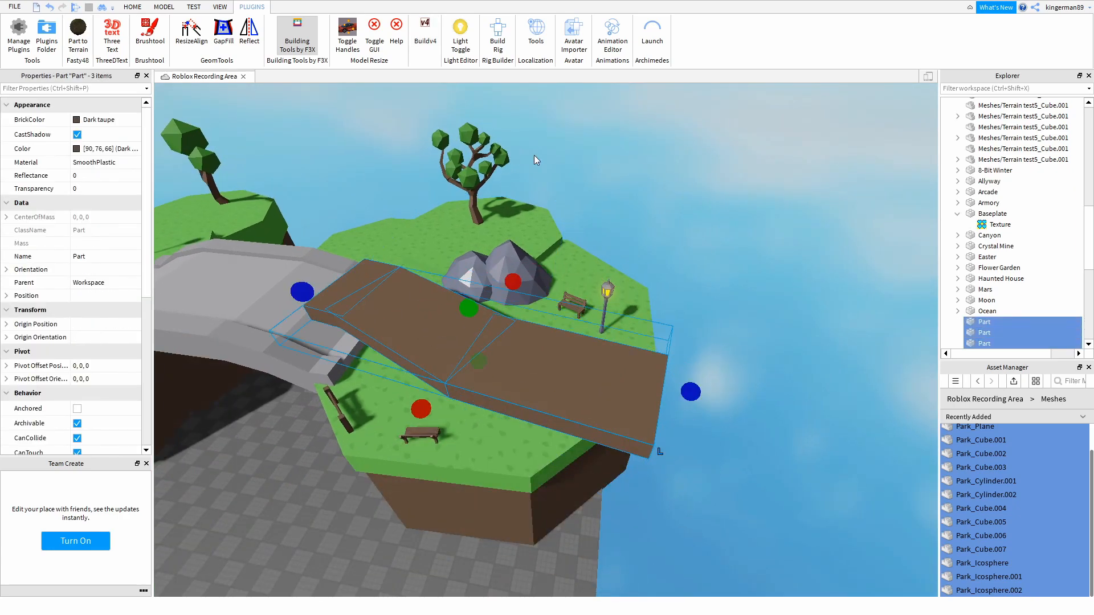
pyautogui.click(126, 6)
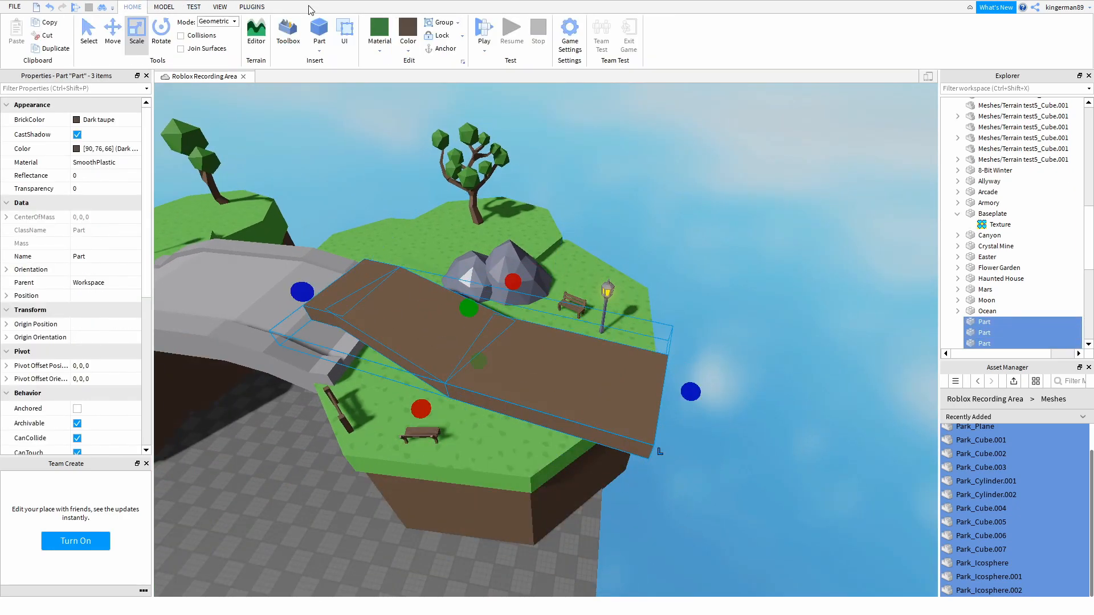
pyautogui.click(167, 6)
pyautogui.click(488, 36)
# Copy the stone-patterned texture from a sample part in the texture grid.
pyautogui.click(607, 183)
pyautogui.moveTo(596, 180); pyautogui.dragTo(596, 181, button='right')
pyautogui.press('w')
pyautogui.press('w')
pyautogui.press('a')
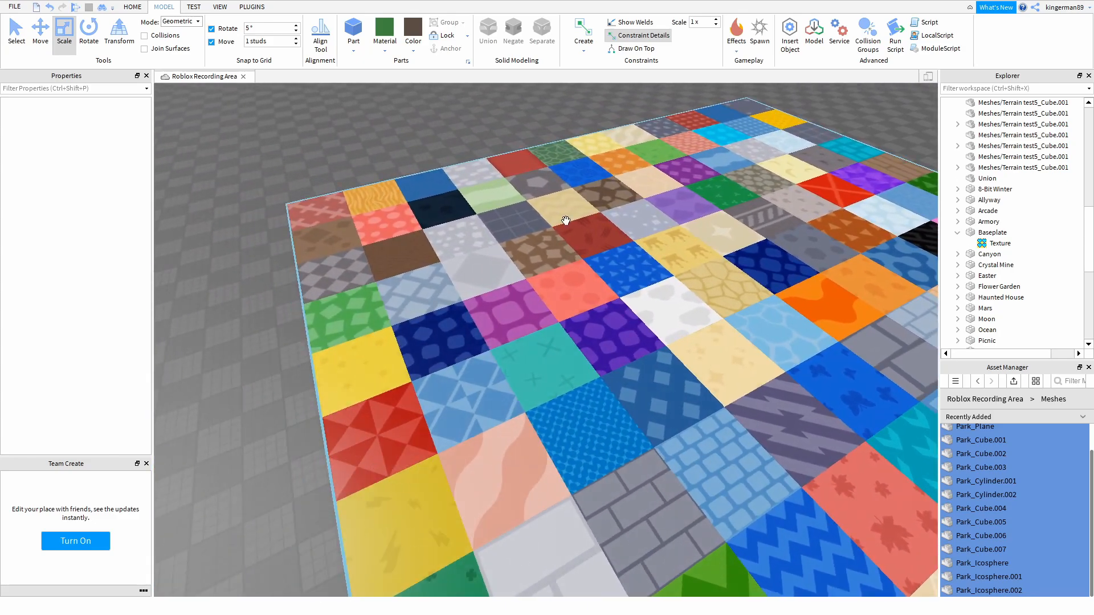
pyautogui.press('a')
pyautogui.click(316, 281)
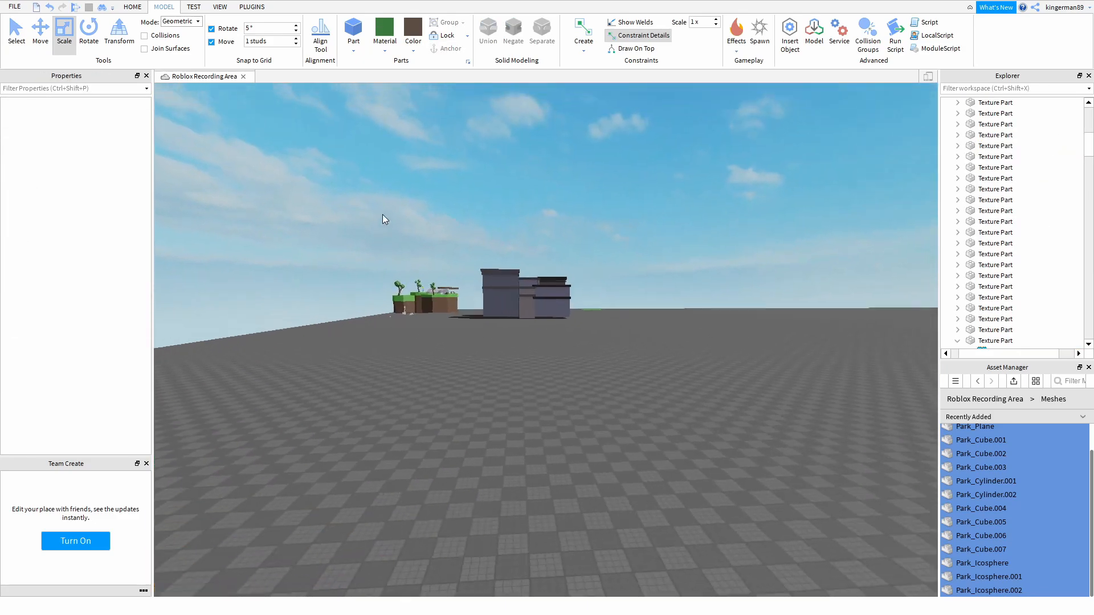
# Return to the park and paste the copied texture onto the path union.
pyautogui.press('w')
pyautogui.press('w')
pyautogui.moveTo(450, 313); pyautogui.dragTo(450, 312, button='right')
pyautogui.click(464, 323)
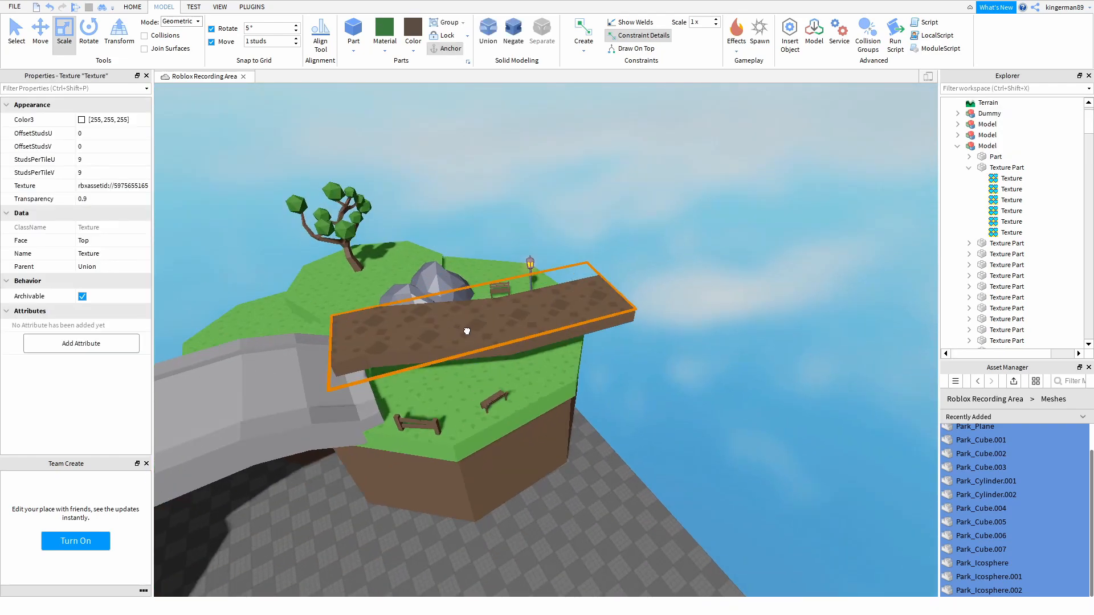
pyautogui.click(468, 330)
# Lower the textured path union until its surface sits just above the grass.
pyautogui.click(647, 282)
pyautogui.press('w')
pyautogui.click(612, 272)
pyautogui.hotkey('ctrl', '2')
pyautogui.moveTo(429, 249); pyautogui.dragTo(452, 330)
pyautogui.click(670, 297)
pyautogui.press('s')
pyautogui.moveTo(671, 297); pyautogui.dragTo(670, 296, button='right')
pyautogui.scroll(-3, 670, 296)
pyautogui.scroll(3, 608, 360)
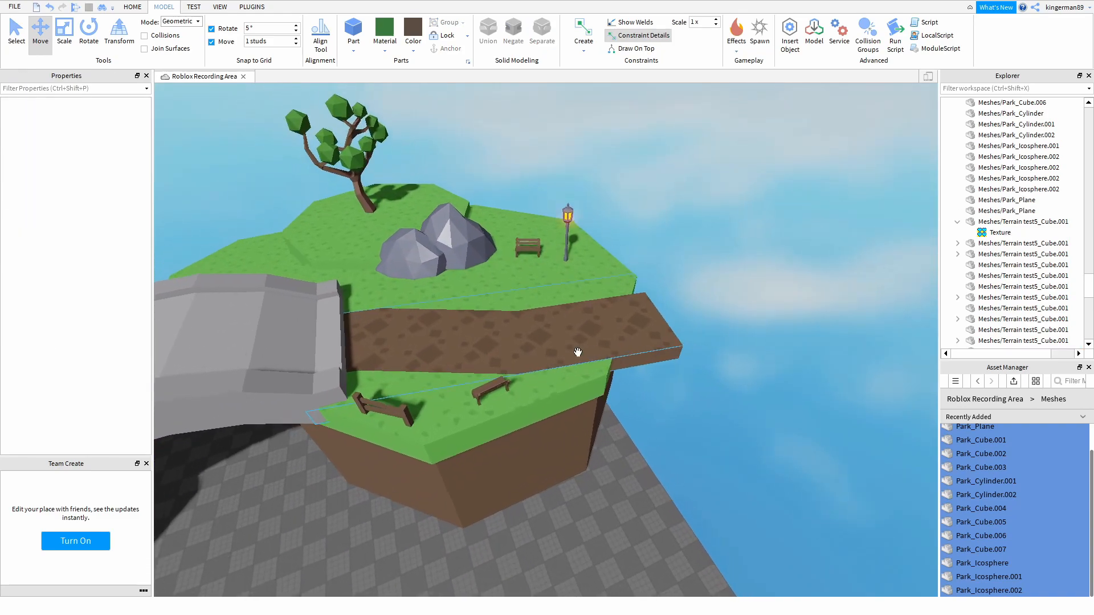
# Duplicate the path union and move the copy across the bridge onto the other island.
pyautogui.scroll(-2, 613, 356)
pyautogui.moveTo(588, 327); pyautogui.dragTo(588, 326, button='right')
pyautogui.scroll(-1, 588, 326)
pyautogui.moveTo(666, 304); pyautogui.dragTo(666, 304, button='right')
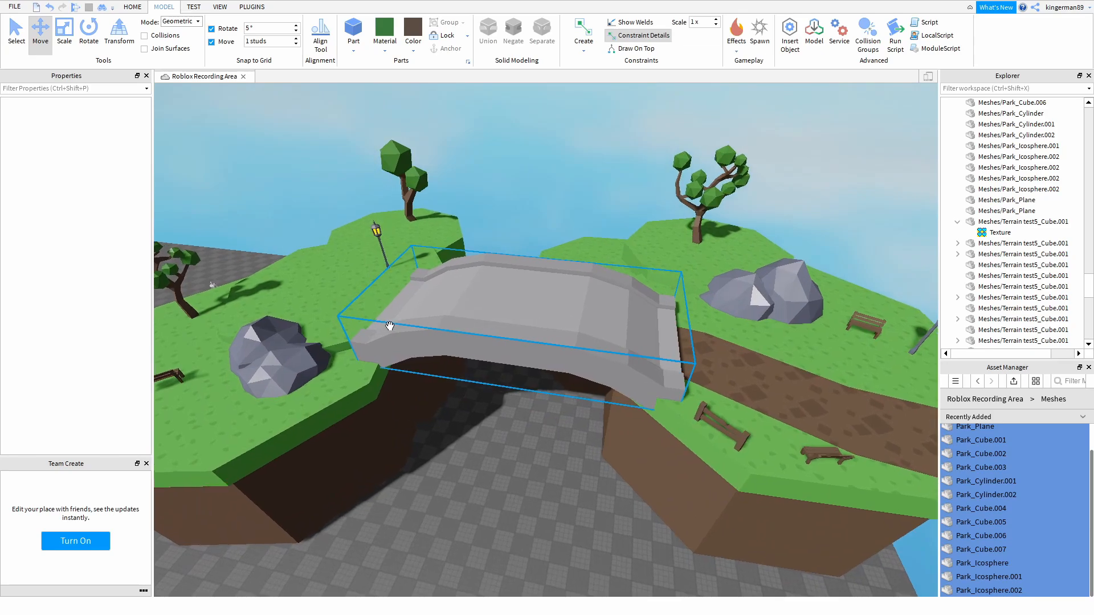
pyautogui.moveTo(393, 327); pyautogui.dragTo(394, 327, button='right')
pyautogui.moveTo(512, 308); pyautogui.dragTo(511, 304, button='right')
pyautogui.scroll(5, 512, 304)
pyautogui.scroll(5, 512, 304)
pyautogui.scroll(-2, 511, 303)
pyautogui.click(547, 390)
pyautogui.scroll(-3, 274, 496)
pyautogui.moveTo(416, 479); pyautogui.dragTo(268, 459)
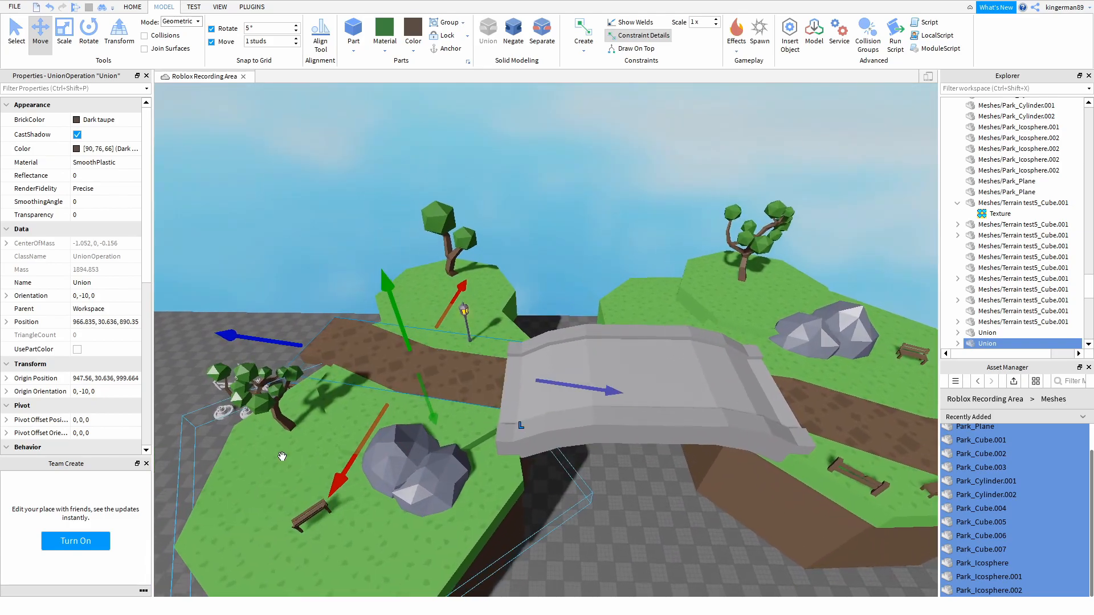
# Shift the duplicated path slightly so its inner end meets the bridge.
pyautogui.scroll(5, 420, 439)
pyautogui.moveTo(420, 440); pyautogui.dragTo(421, 439, button='right')
pyautogui.moveTo(504, 412); pyautogui.dragTo(504, 413, button='right')
pyautogui.moveTo(593, 349)
pyautogui.mouseDown()
pyautogui.moveTo(532, 355)
pyautogui.moveTo(572, 347)
pyautogui.mouseUp()
# Separate the duplicated path union into its blocks and delete the two outer ones, keeping the block at the bridge.
pyautogui.scroll(-4, 572, 348)
pyautogui.moveTo(531, 121); pyautogui.dragTo(531, 121, button='right')
pyautogui.scroll(-3, 531, 122)
pyautogui.click(542, 33)
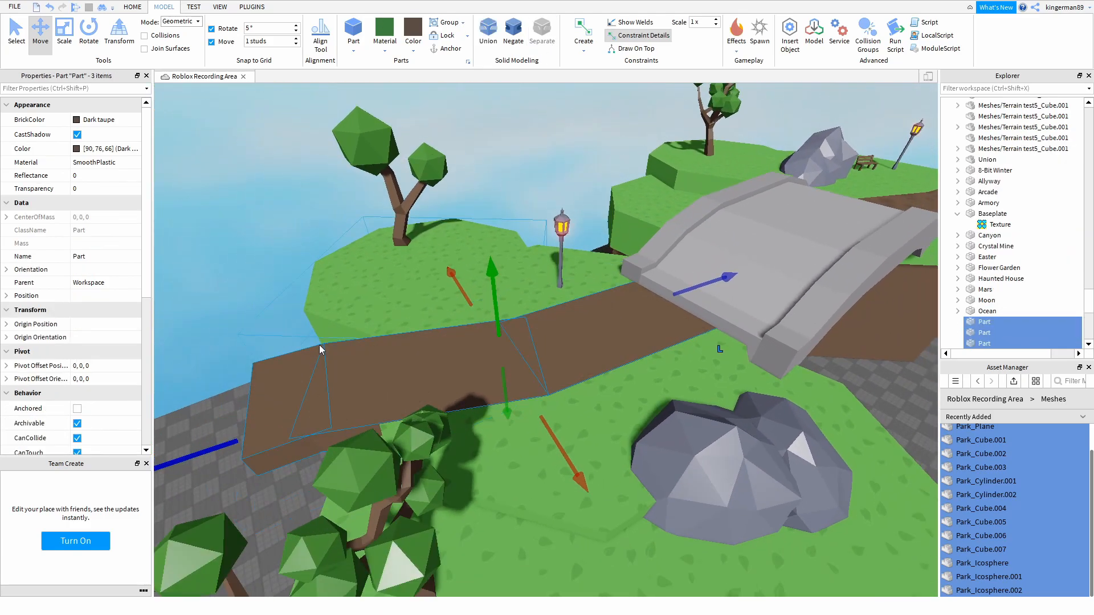
pyautogui.moveTo(320, 338); pyautogui.dragTo(321, 339, button='right')
pyautogui.click(310, 287)
pyautogui.click(476, 335)
pyautogui.press('Delete')
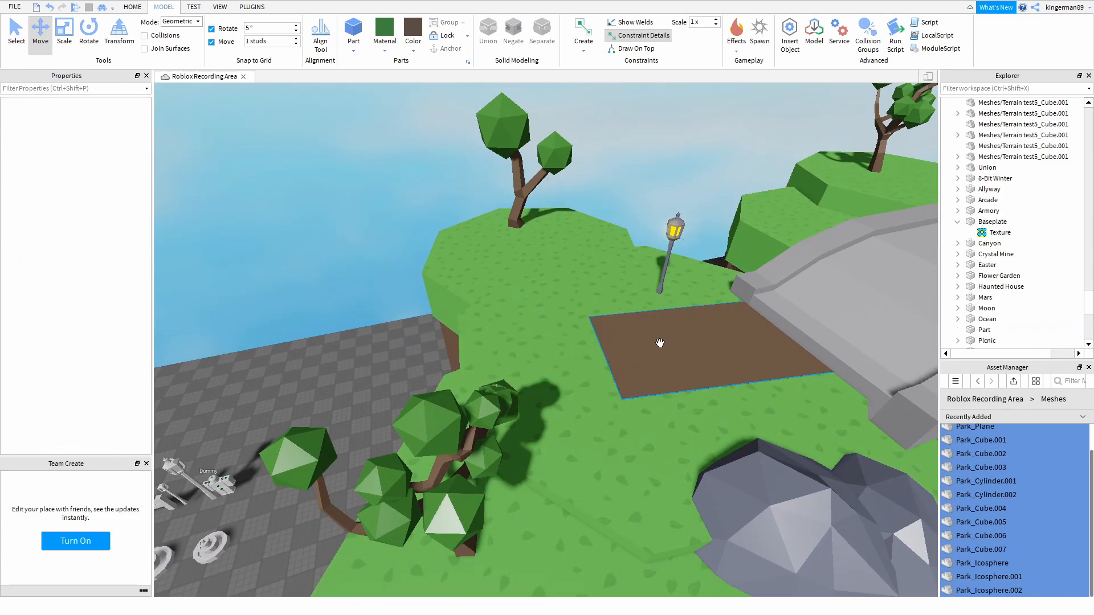
# Shorten the remaining path block toward the bridge with the Scale tool.
pyautogui.hotkey('ctrl', '3')
pyautogui.moveTo(586, 364); pyautogui.dragTo(615, 367)
pyautogui.press('w')
pyautogui.moveTo(271, 272); pyautogui.dragTo(271, 272, button='right')
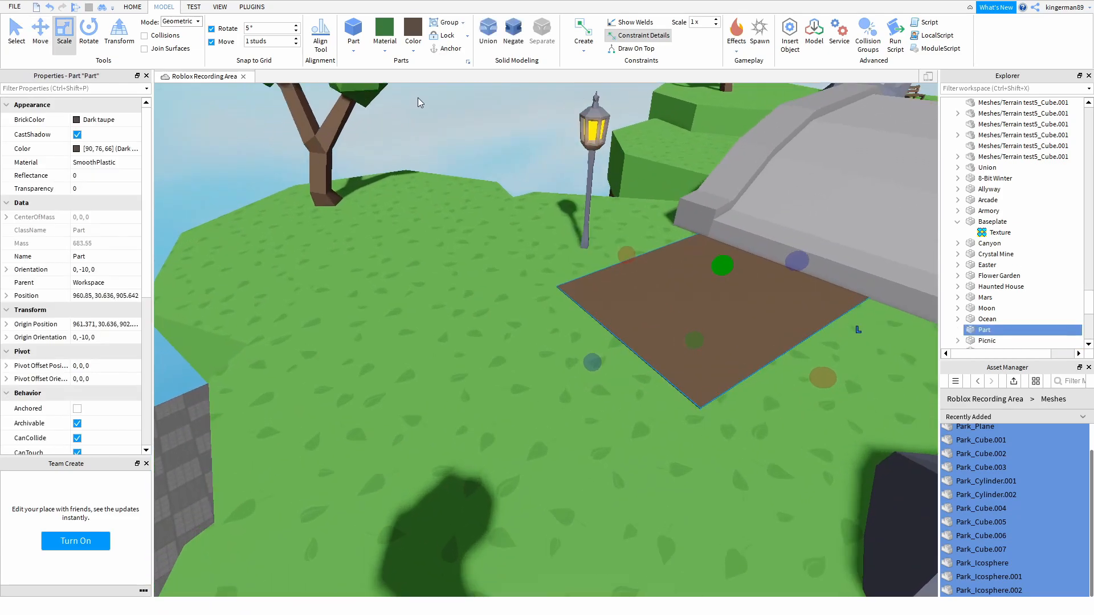
# Add a new block off the shortened block's outer end with Build v4 and rotate it to bend the path.
pyautogui.click(251, 8)
pyautogui.click(426, 38)
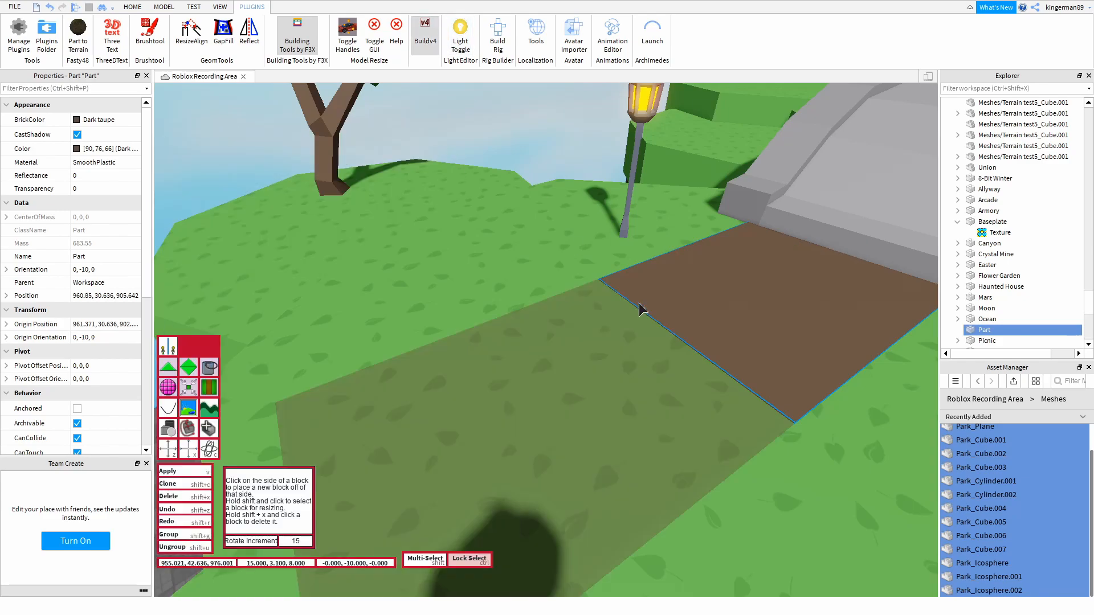
pyautogui.click(640, 308)
pyautogui.press('s')
pyautogui.click(209, 449)
pyautogui.moveTo(492, 264); pyautogui.dragTo(492, 264, button='right')
pyautogui.press('s')
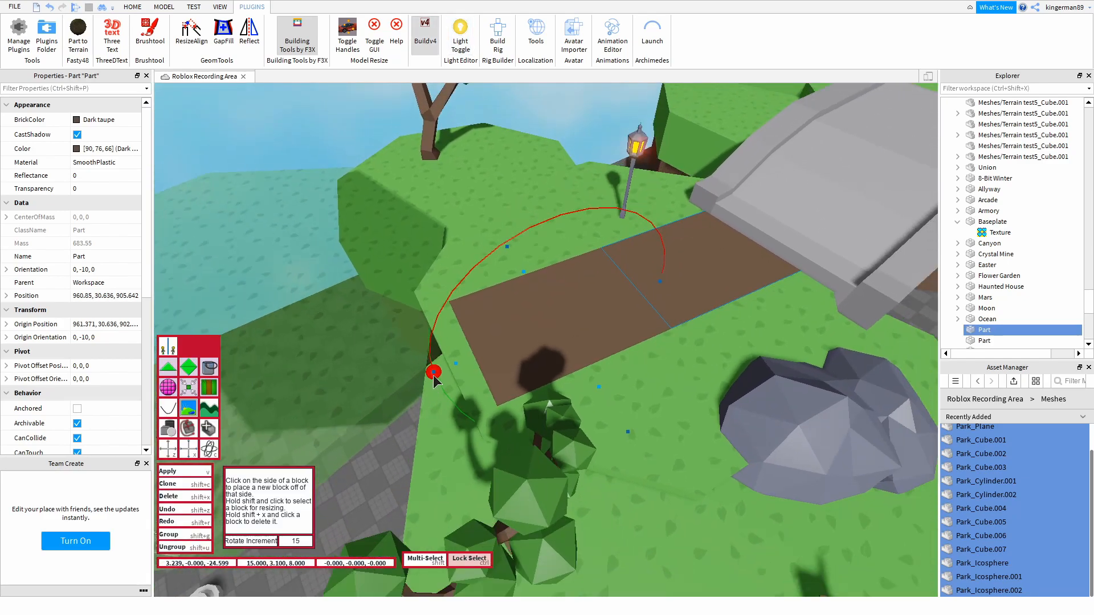
pyautogui.moveTo(508, 248); pyautogui.dragTo(525, 236)
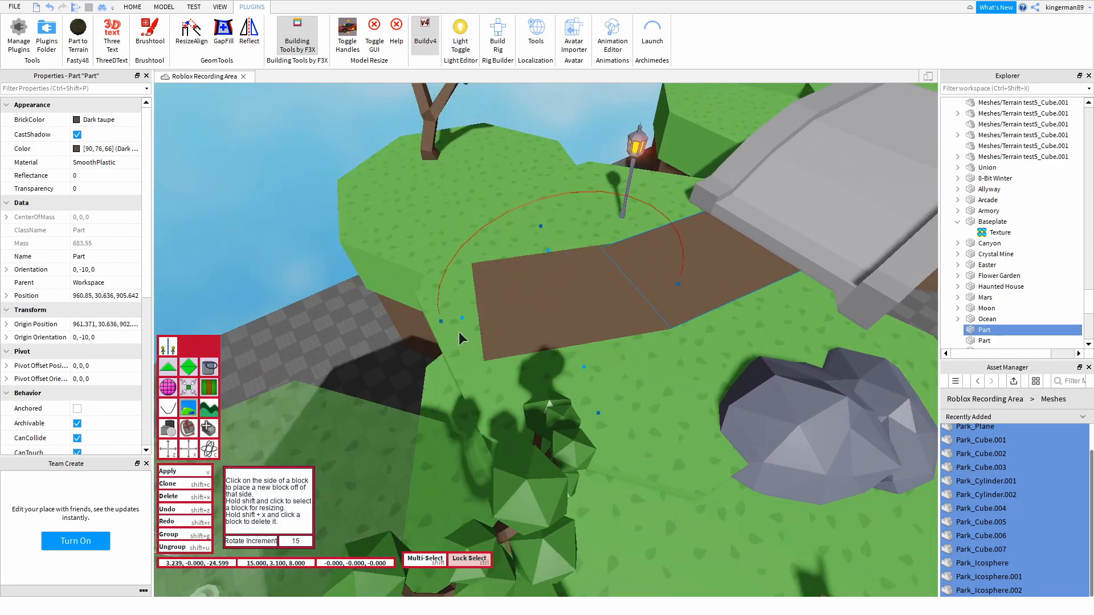
# Lengthen the new path block outward until it passes the island's edge.
pyautogui.hotkey('ctrl', '2')
pyautogui.click(484, 310)
pyautogui.moveTo(449, 317); pyautogui.dragTo(391, 328)
pyautogui.click(249, 357)
pyautogui.moveTo(245, 314); pyautogui.dragTo(236, 311, button='right')
pyautogui.press('w')
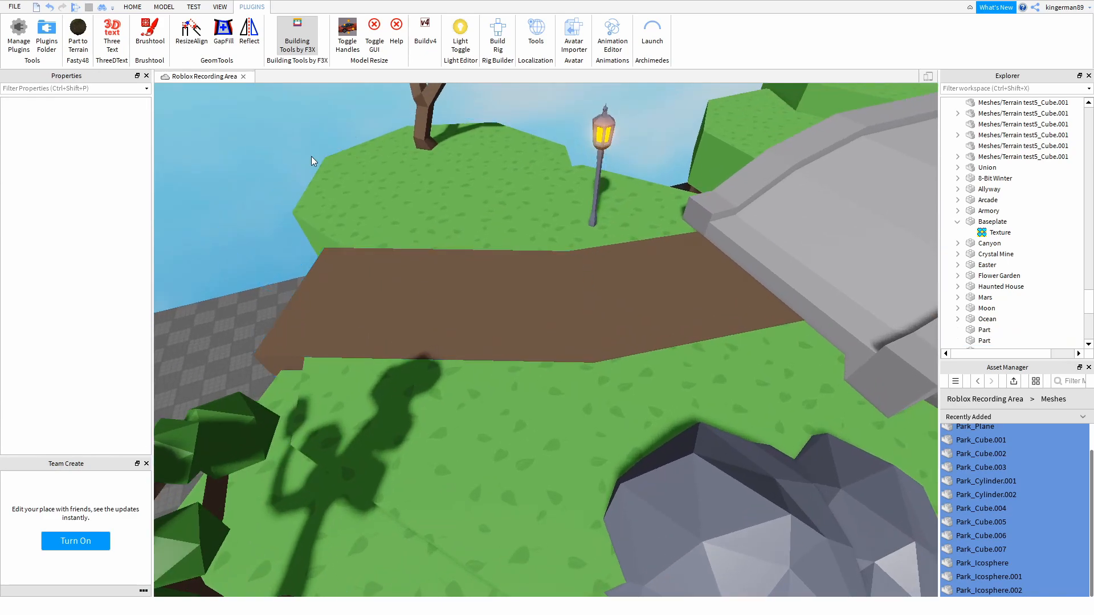
pyautogui.press('s')
# Join the two path blocks into one union and paste the copied texture onto it.
pyautogui.hotkey('ctrl', 'v')
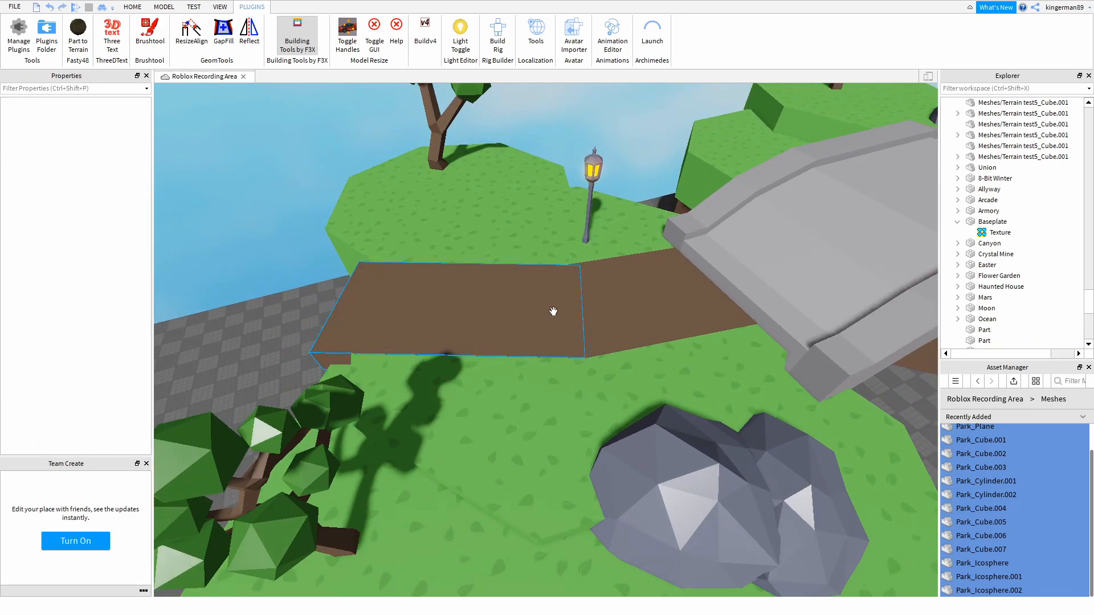
pyautogui.click(551, 315)
pyautogui.click(165, 7)
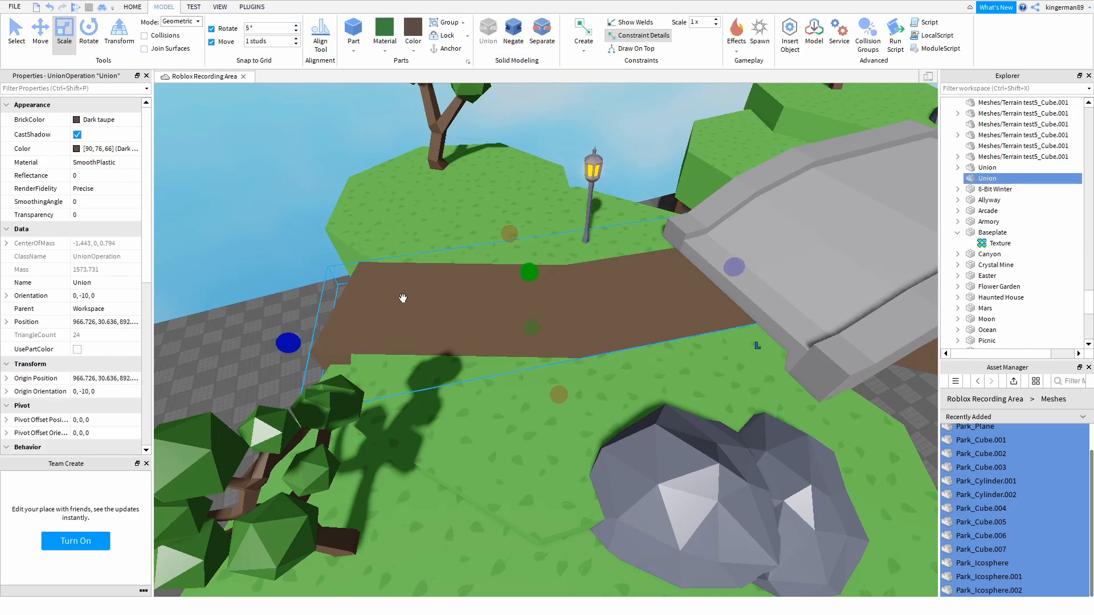
pyautogui.hotkey('ctrl', 'shift', 'v')
# Examine the park scene with both dirt paths and the bridge from several angles and distances.
pyautogui.scroll(-3, 411, 304)
pyautogui.click(611, 308)
pyautogui.moveTo(612, 308); pyautogui.dragTo(750, 308, button='right')
pyautogui.scroll(-4, 750, 307)
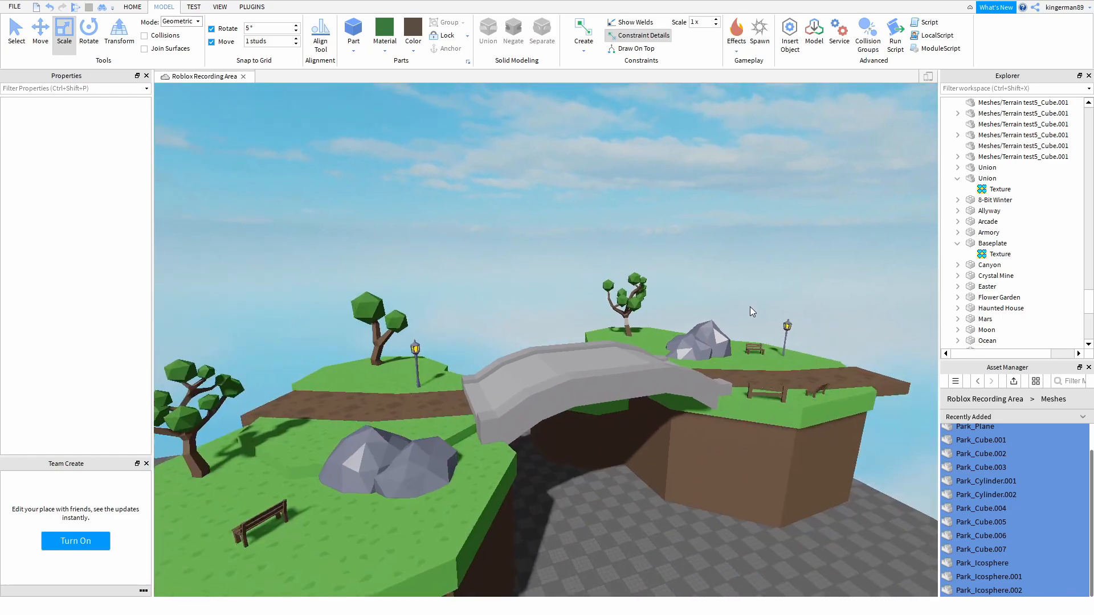
pyautogui.scroll(-3, 750, 308)
pyautogui.scroll(2, 303, 373)
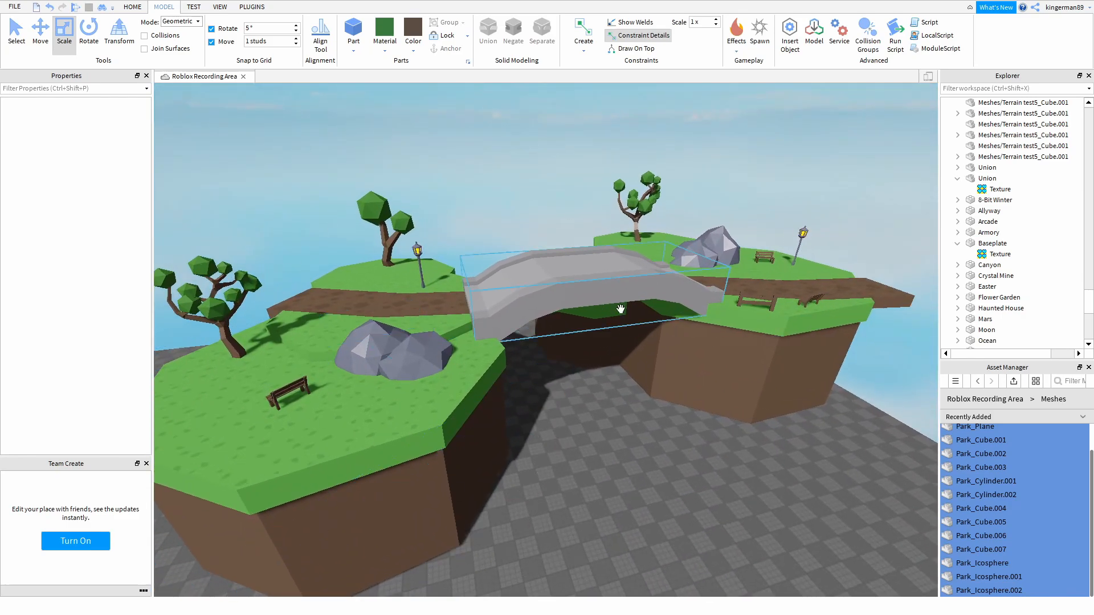
pyautogui.moveTo(597, 370); pyautogui.dragTo(566, 328, button='right')
pyautogui.scroll(-4, 566, 328)
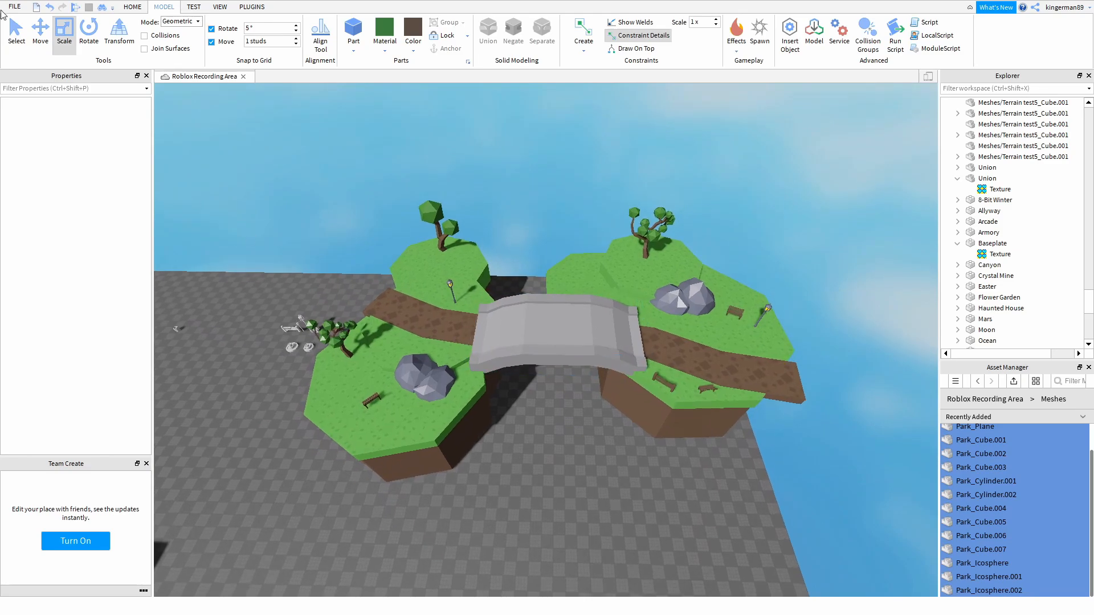
pyautogui.moveTo(442, 309); pyautogui.dragTo(443, 311, button='right')
pyautogui.scroll(4, 443, 310)
pyautogui.scroll(-3, 443, 309)
pyautogui.scroll(-5, 443, 310)
pyautogui.scroll(3, 443, 310)
pyautogui.scroll(-2, 443, 310)
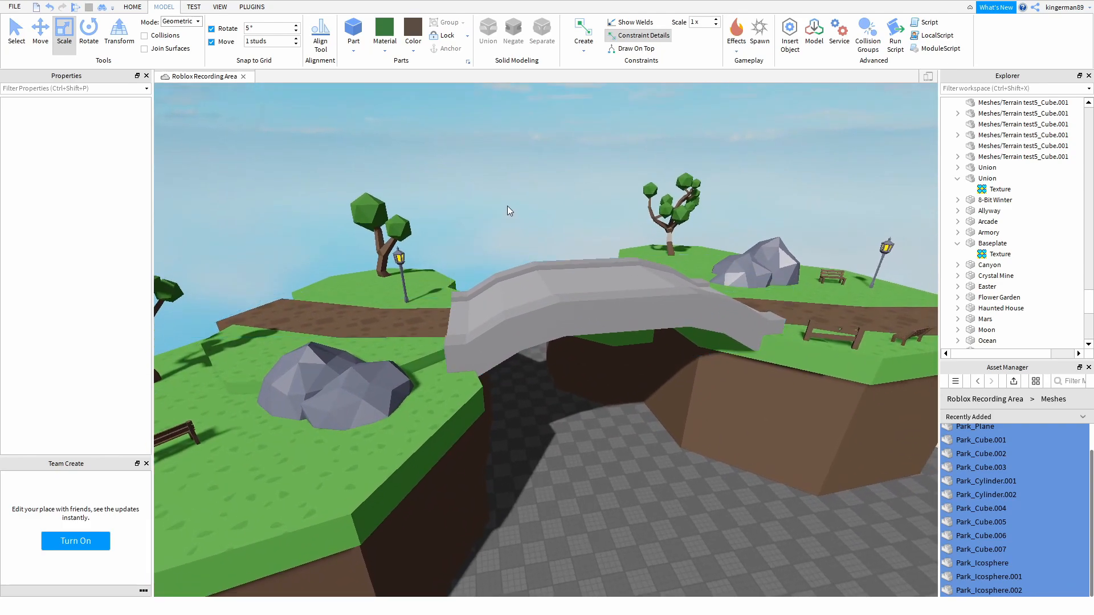